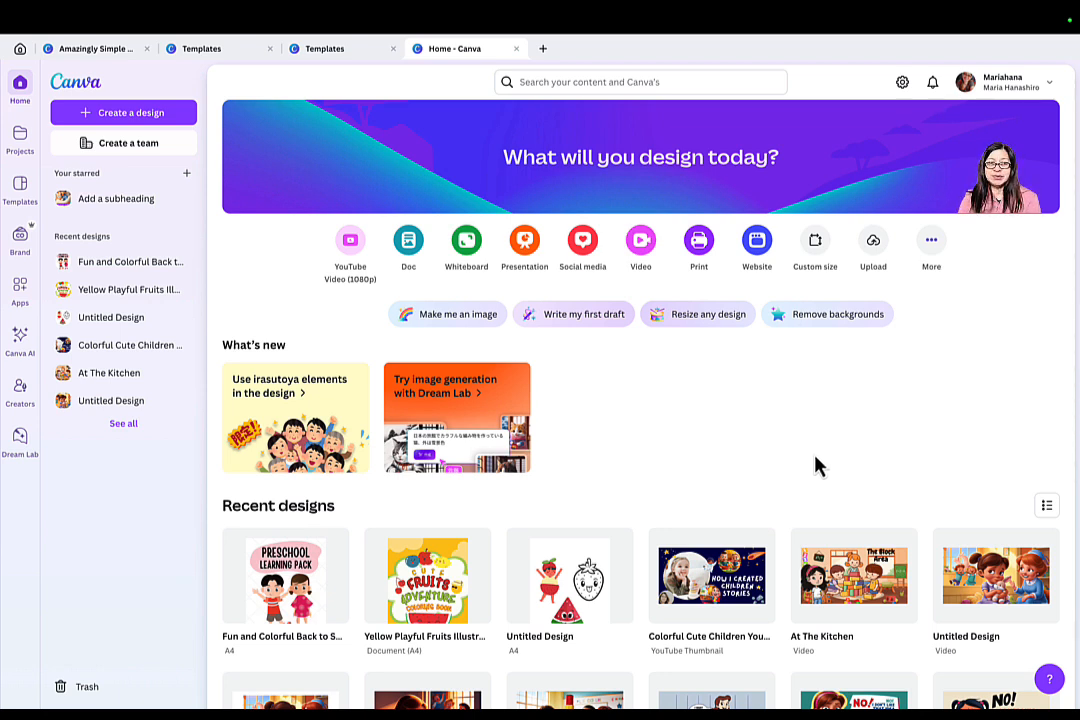
Step: Create a new design with a custom size of 8.5 × 11 in, using the suggested Planner format
{"action": "left_click", "coordinate": [818, 252]}
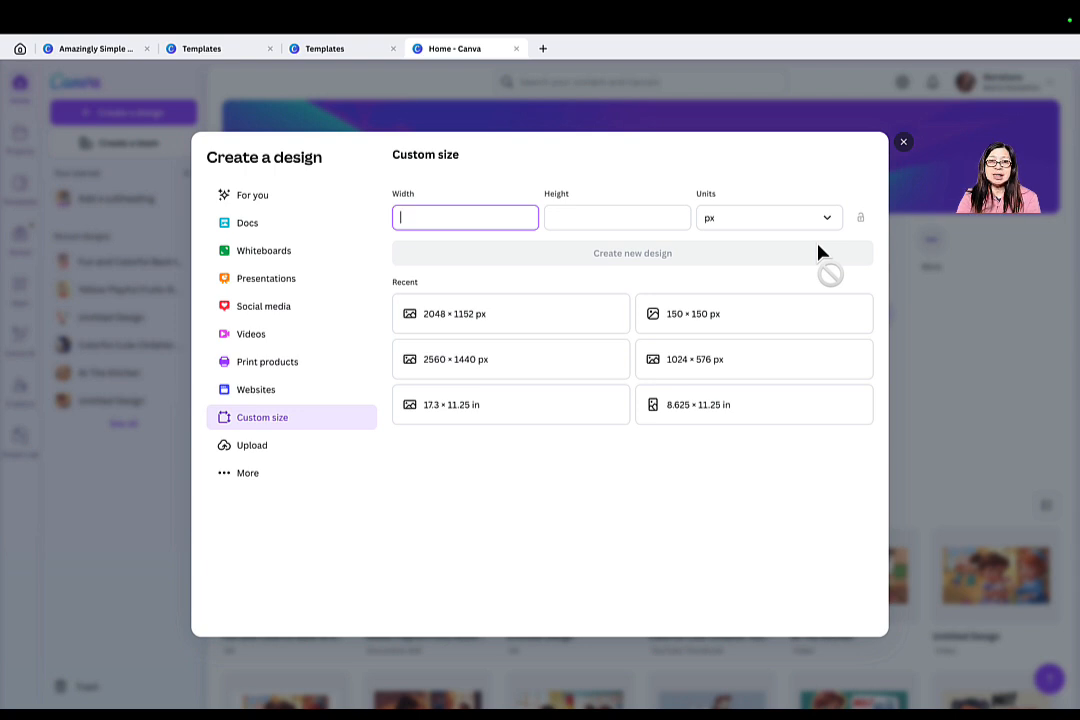
{"action": "left_click", "coordinate": [834, 225]}
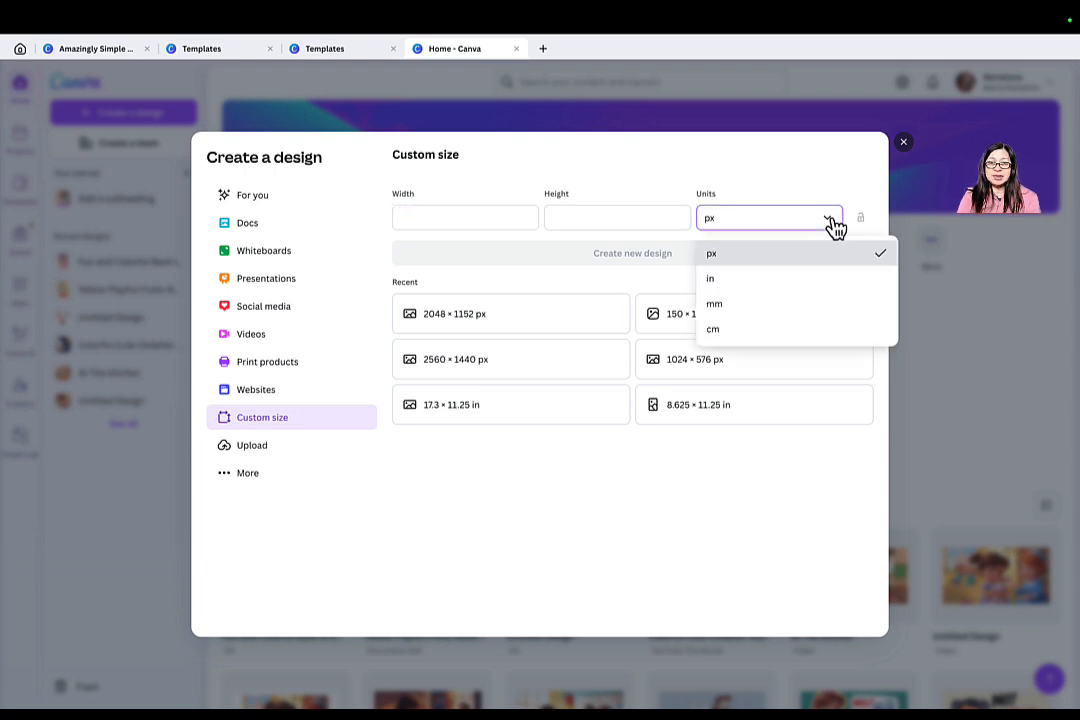
{"action": "left_click", "coordinate": [752, 280]}
{"action": "left_click", "coordinate": [470, 214]}
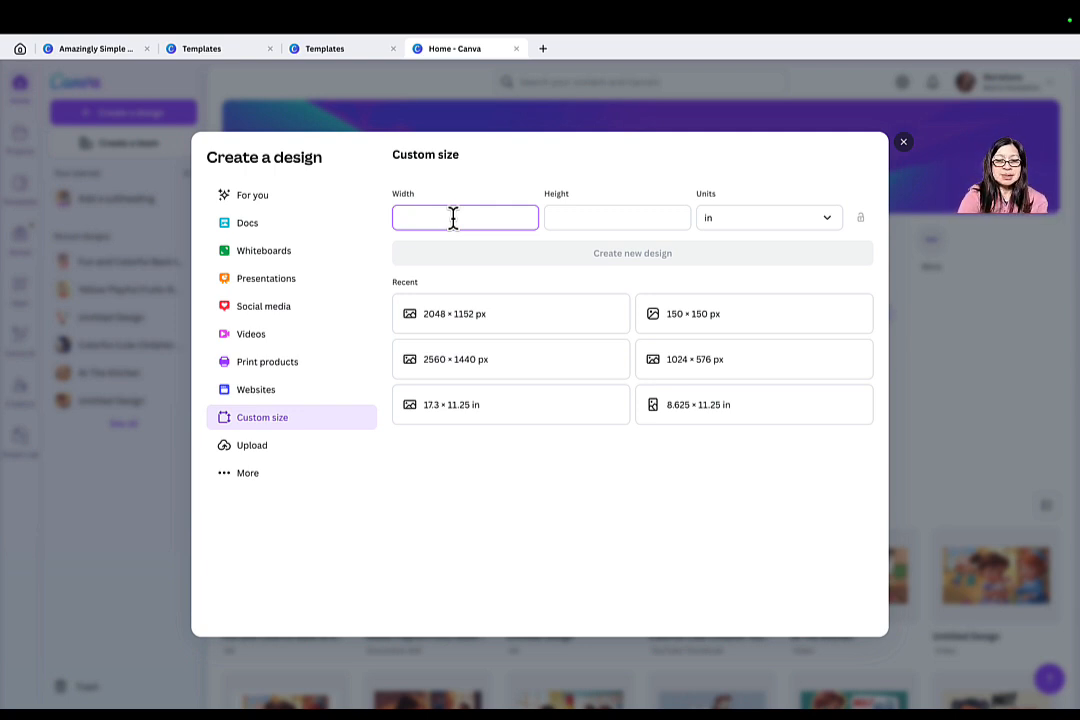
{"action": "type", "text": "8.5"}
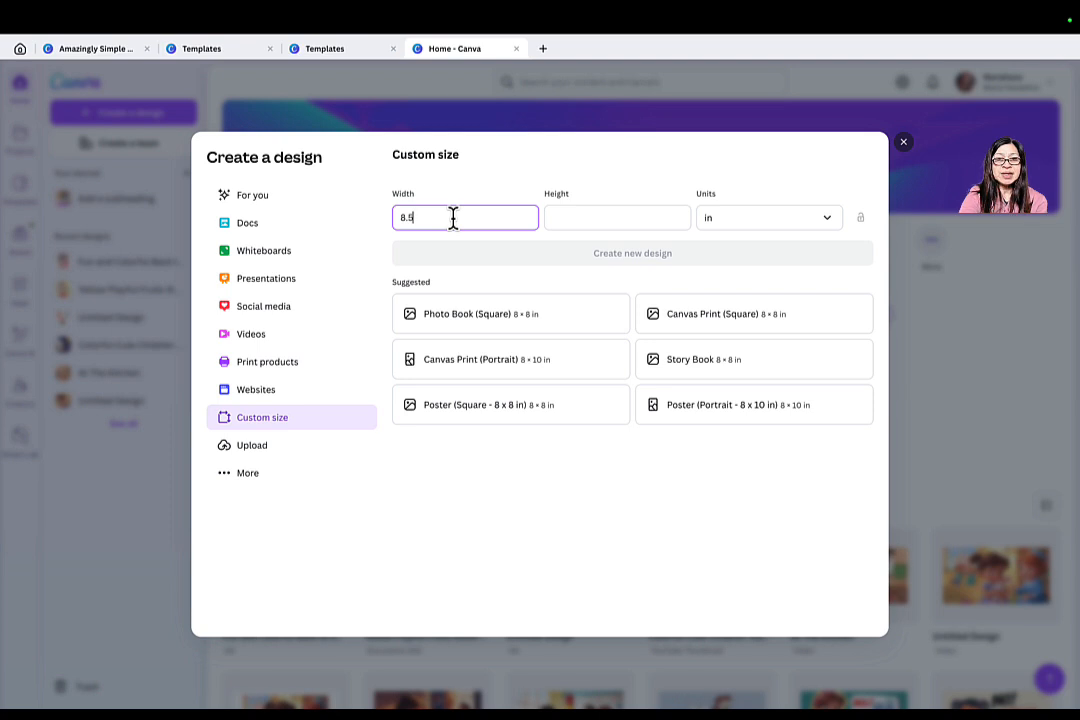
{"action": "left_click", "coordinate": [625, 217]}
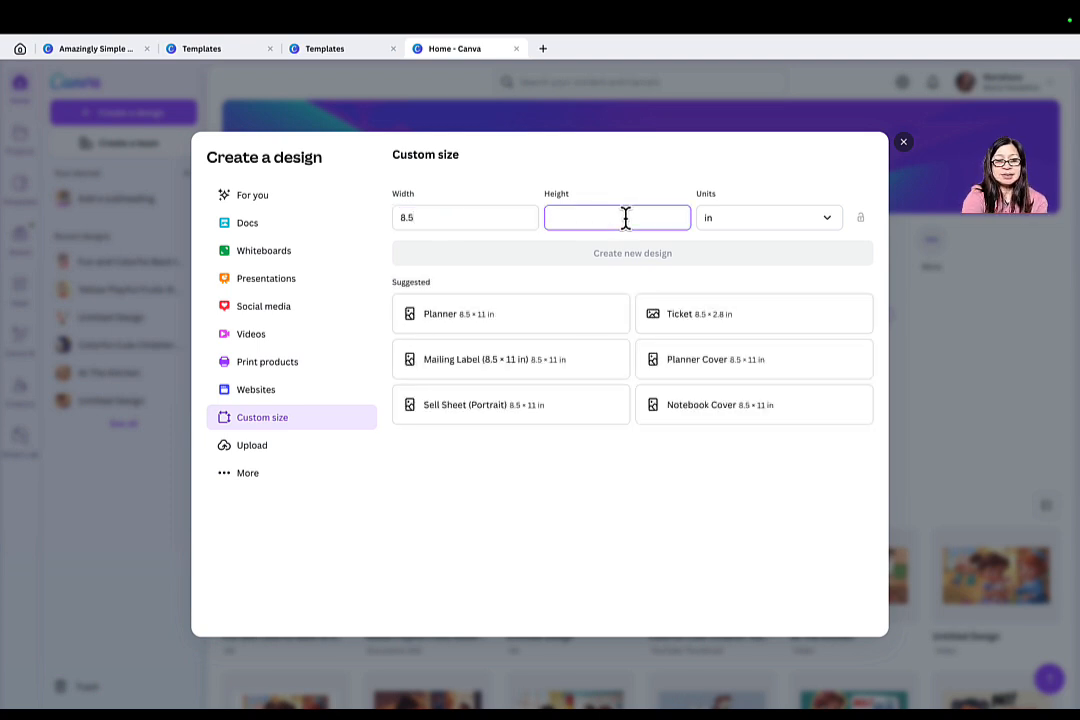
{"action": "type", "text": "11"}
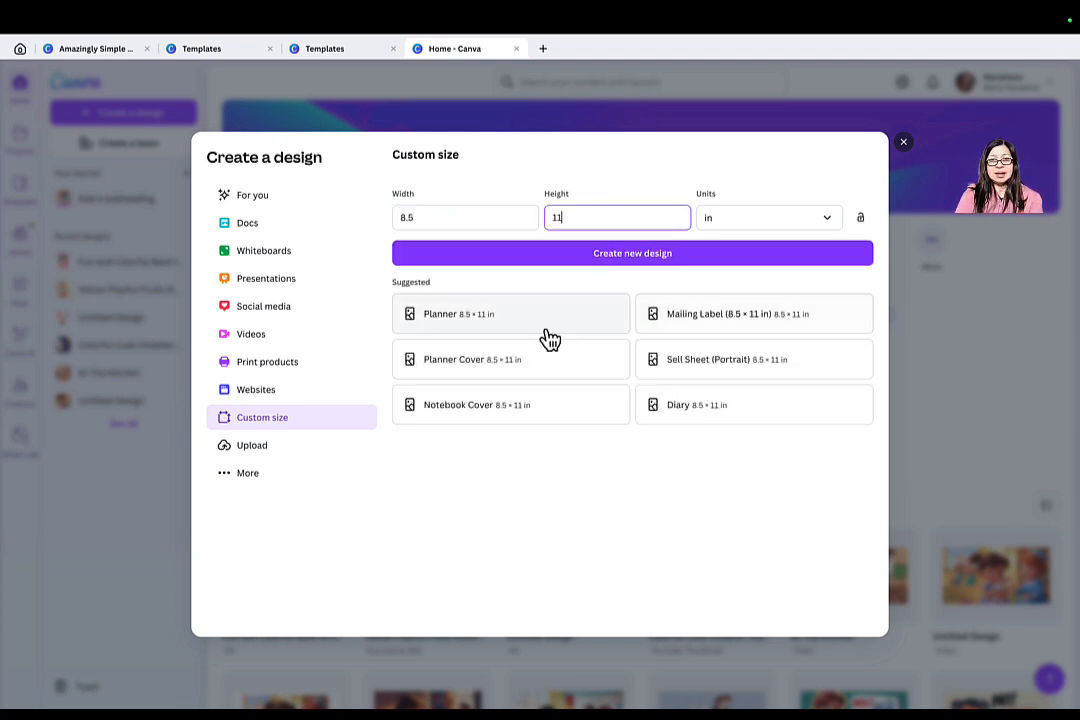
{"action": "left_click", "coordinate": [521, 329]}
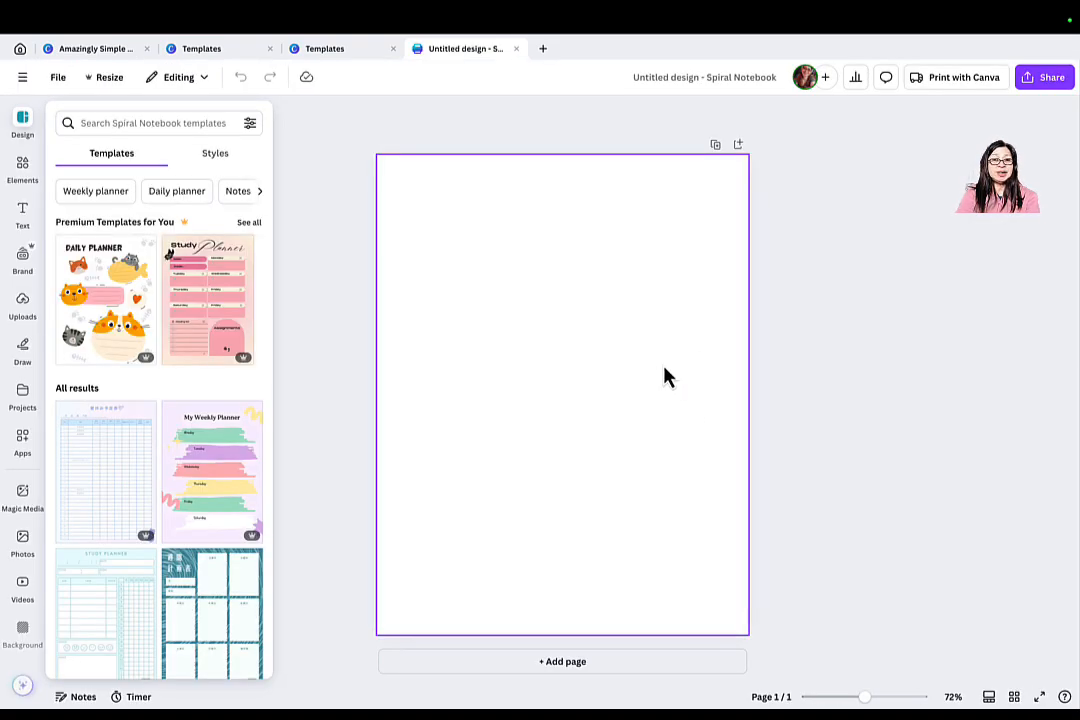
Step: Add blank pages in the page grid until the design has 16 pages
{"action": "left_click", "coordinate": [1016, 699]}
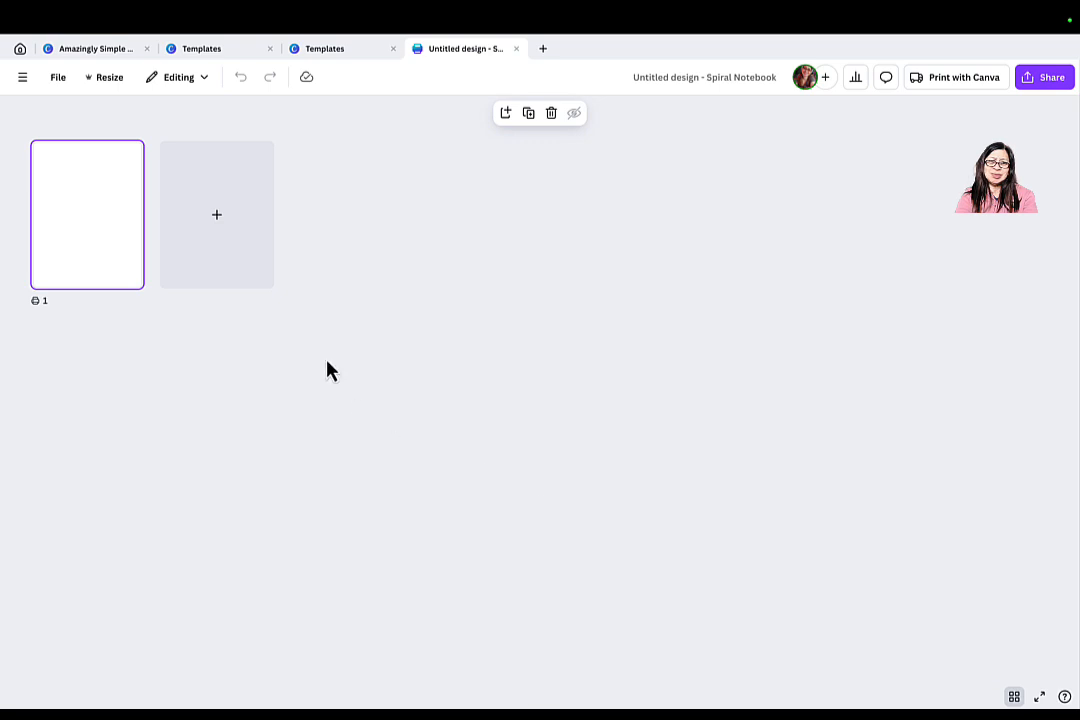
{"action": "left_click", "coordinate": [239, 258]}
{"action": "left_click", "coordinate": [340, 251]}
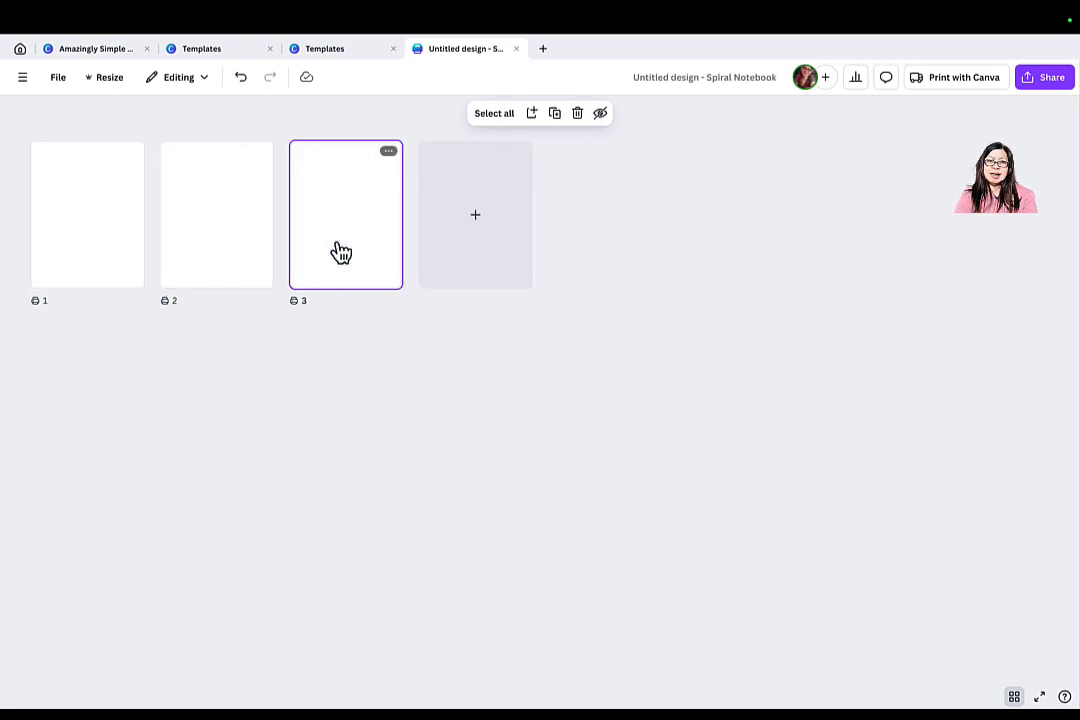
{"action": "left_click", "coordinate": [480, 251]}
{"action": "left_click", "coordinate": [612, 262]}
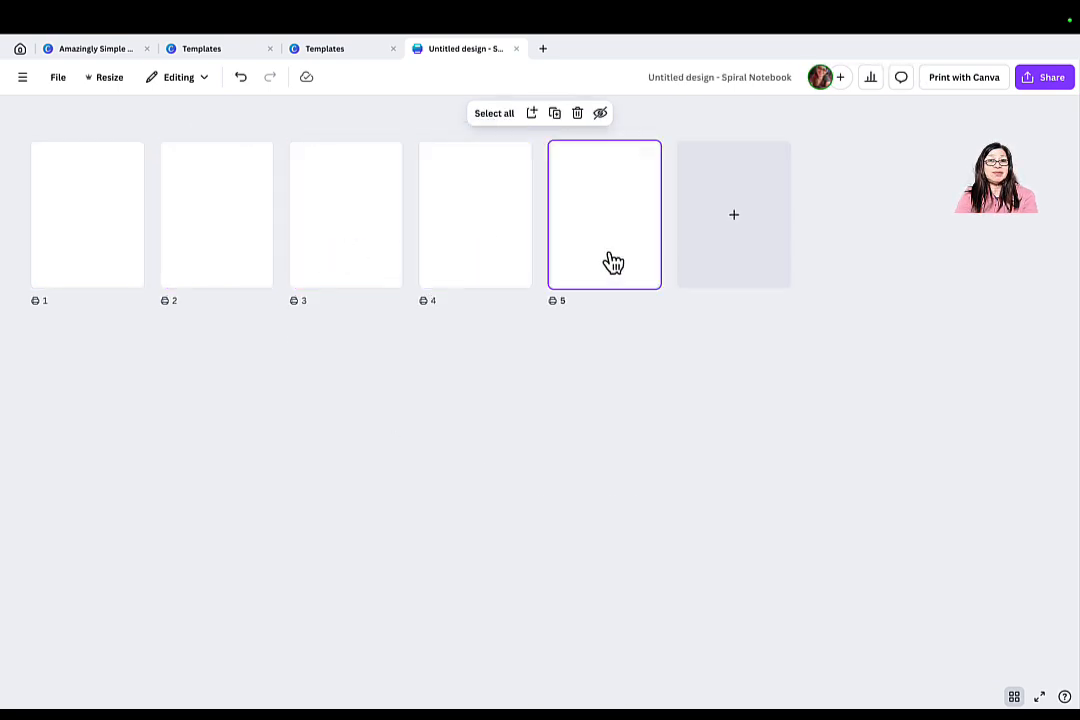
{"action": "left_click", "coordinate": [722, 262]}
{"action": "left_click", "coordinate": [856, 254]}
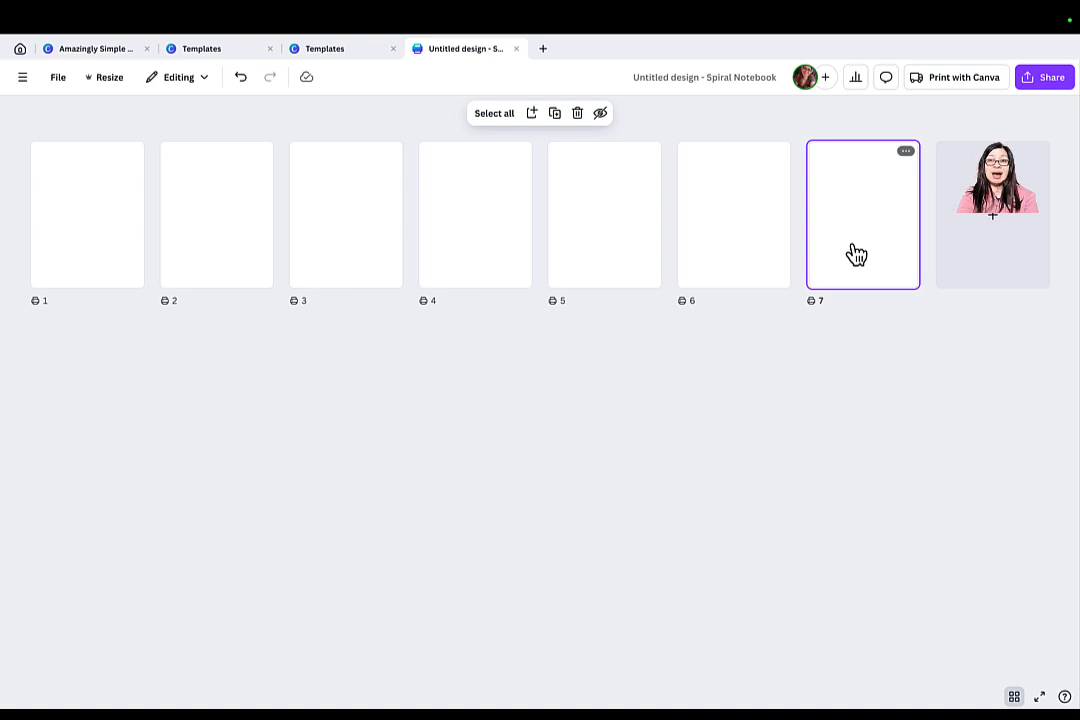
{"action": "left_click", "coordinate": [940, 248]}
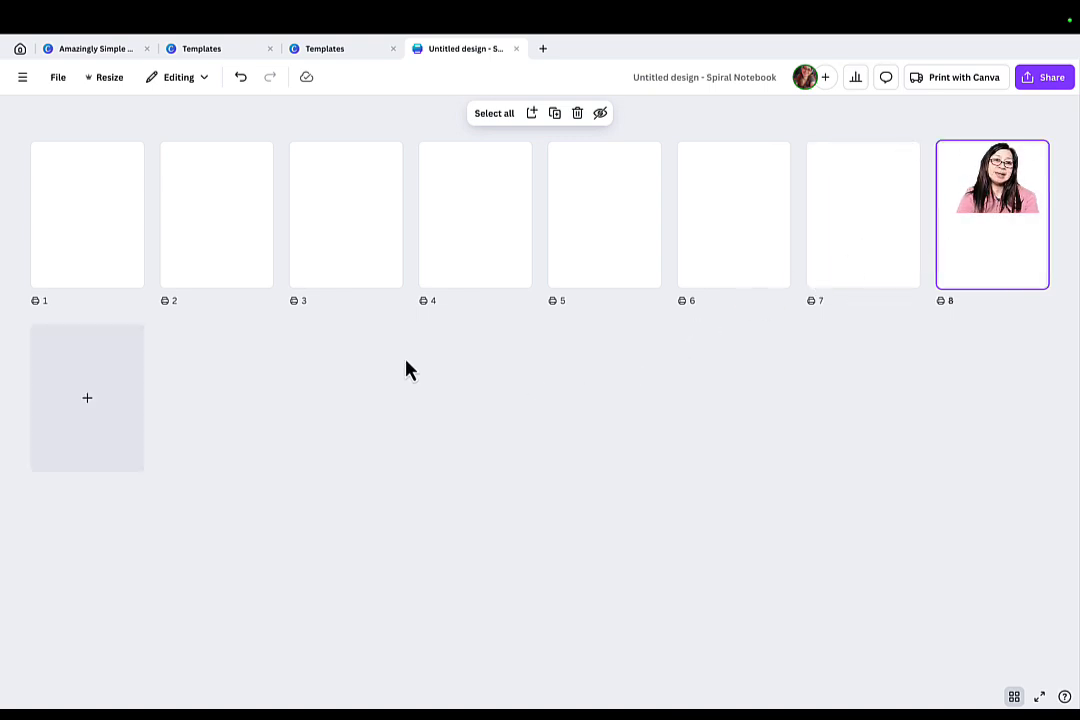
{"action": "left_click", "coordinate": [134, 418]}
{"action": "left_click", "coordinate": [234, 410]}
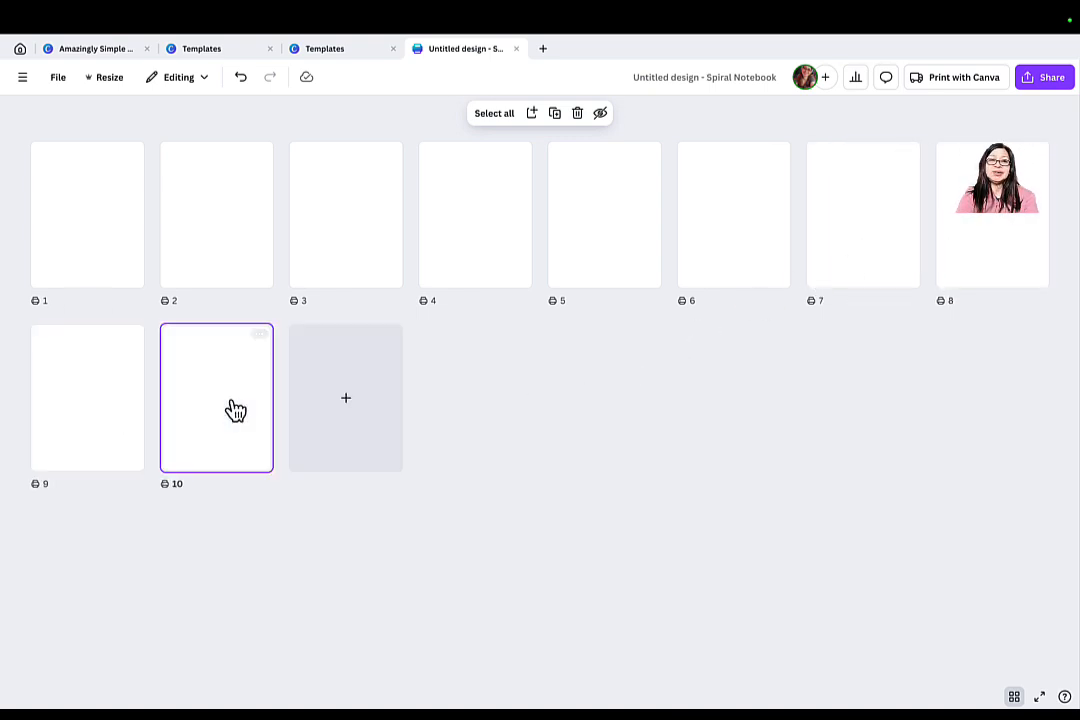
{"action": "left_click", "coordinate": [384, 390]}
{"action": "left_click", "coordinate": [461, 428]}
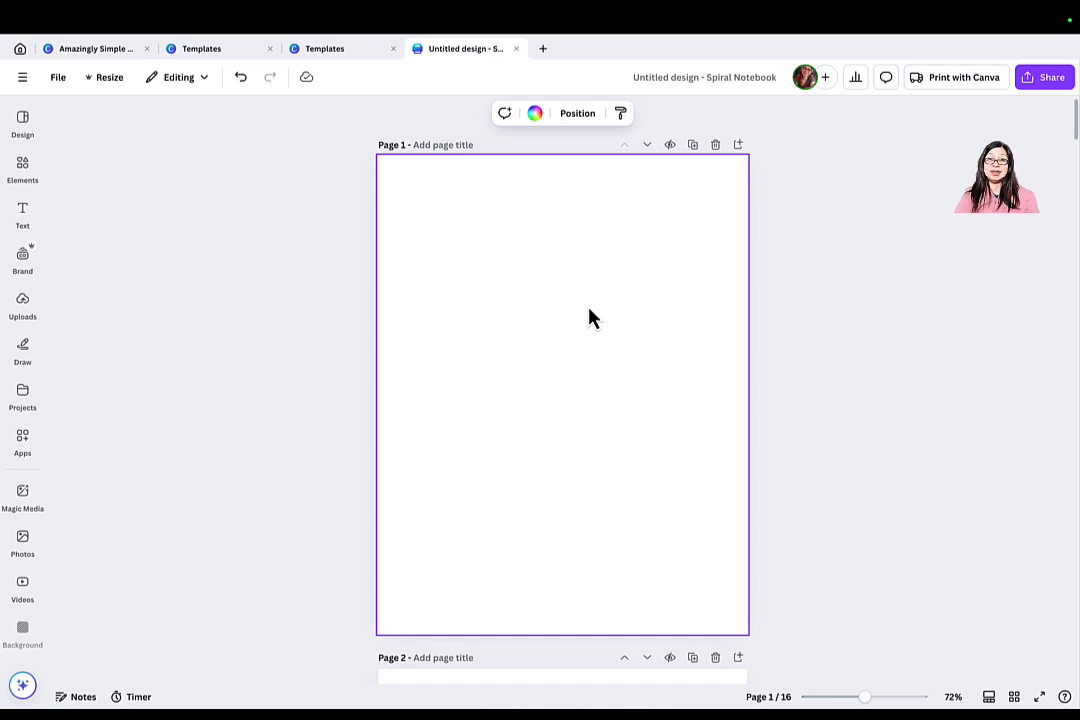
Step: Select page 2, search the elements for "letter A tracing" and limit the results to graphics
{"action": "scroll", "coordinate": [600, 332], "scroll_direction": "down", "scroll_amount": 5}
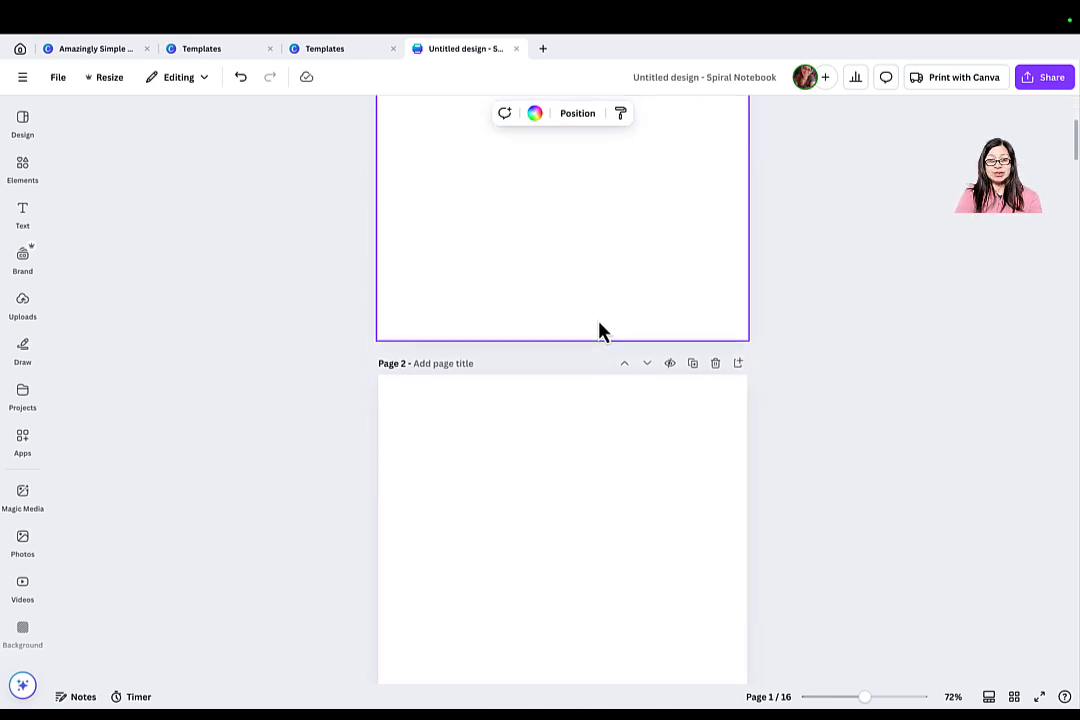
{"action": "left_click", "coordinate": [590, 302]}
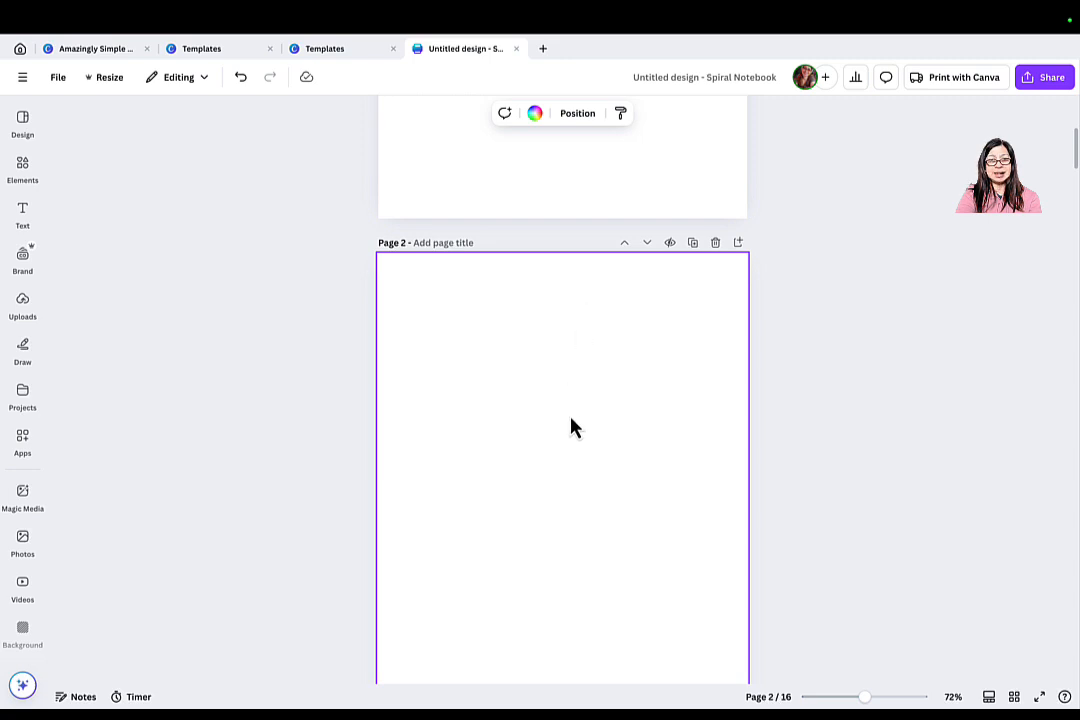
{"action": "scroll", "coordinate": [573, 427], "scroll_direction": "down", "scroll_amount": 2}
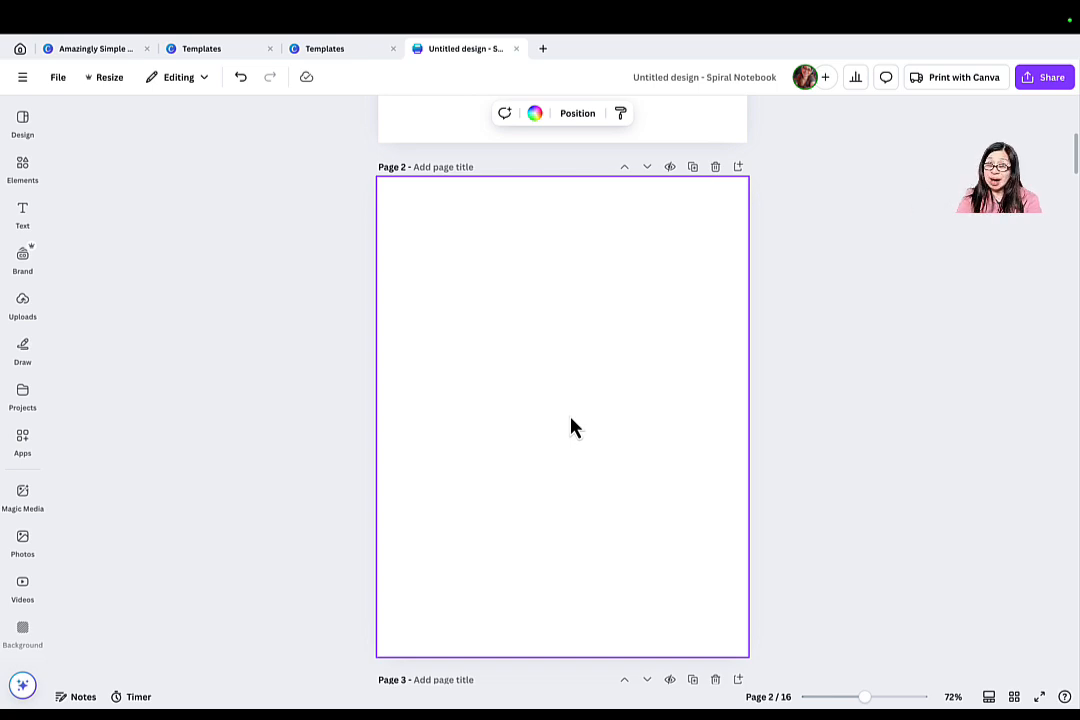
{"action": "left_click", "coordinate": [23, 170]}
{"action": "left_click", "coordinate": [141, 118]}
{"action": "type", "text": "A"}
{"action": "key", "text": "BackSpace"}
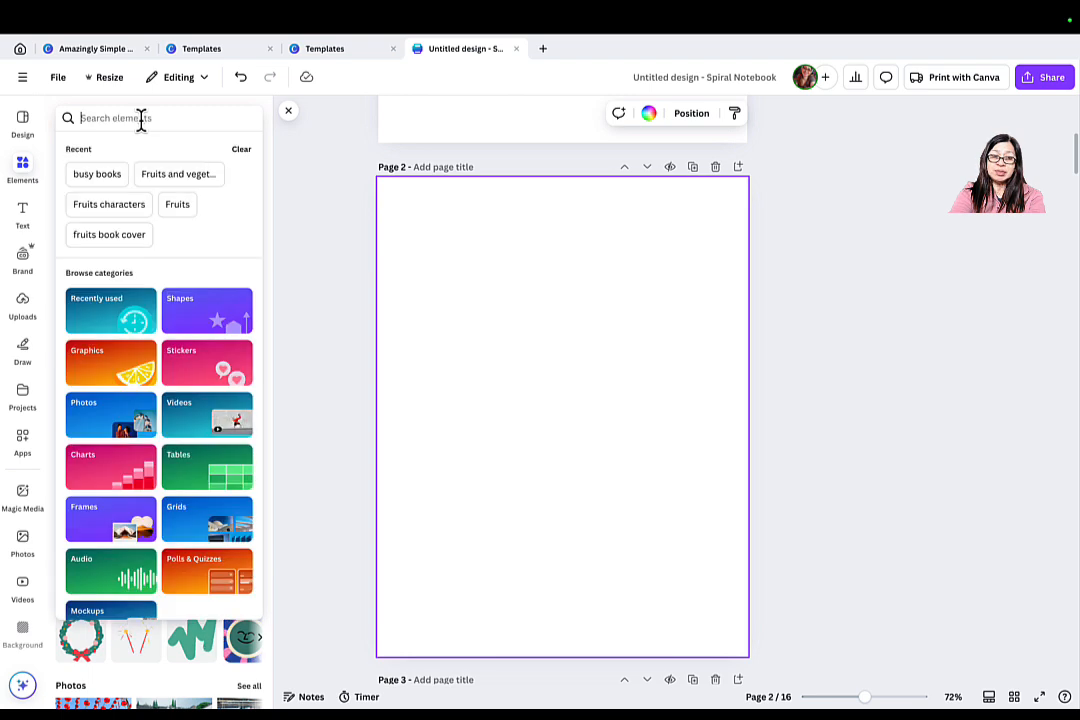
{"action": "type", "text": "letter A"}
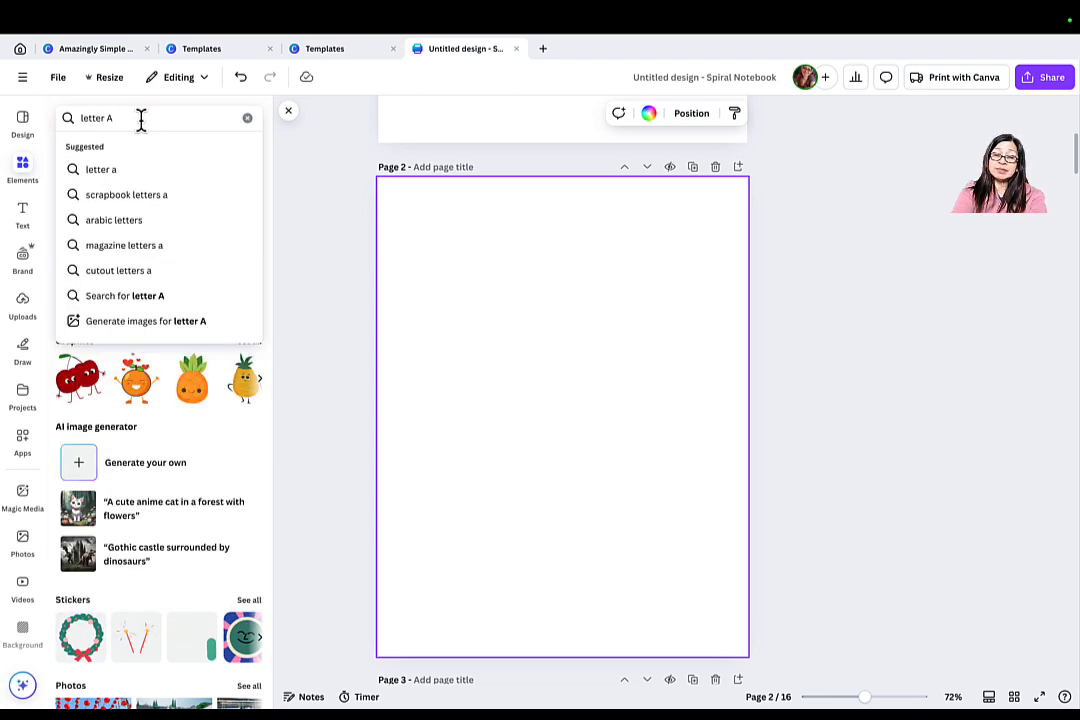
{"action": "type", "text": " tracing"}
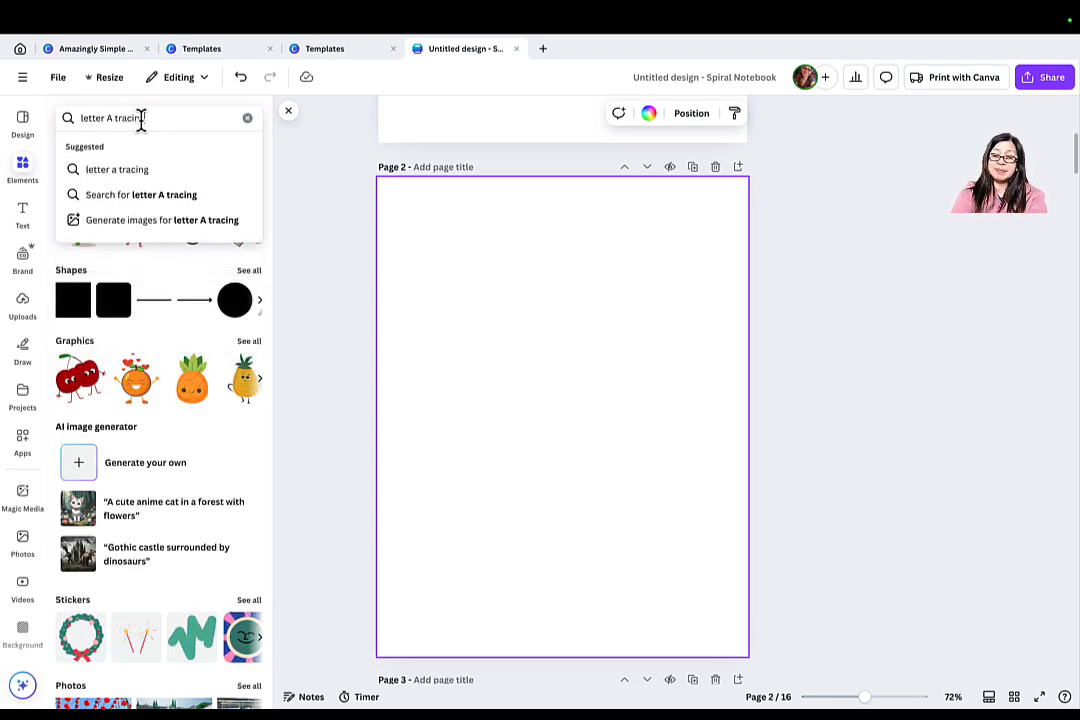
{"action": "key", "text": "Return"}
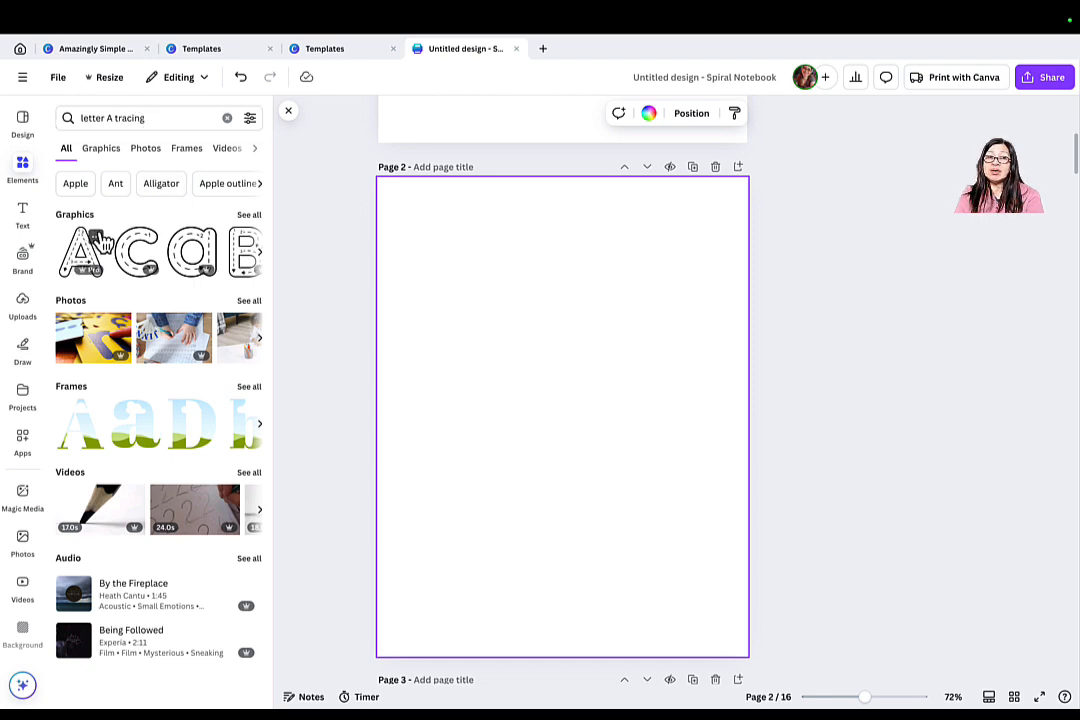
{"action": "left_click", "coordinate": [101, 148]}
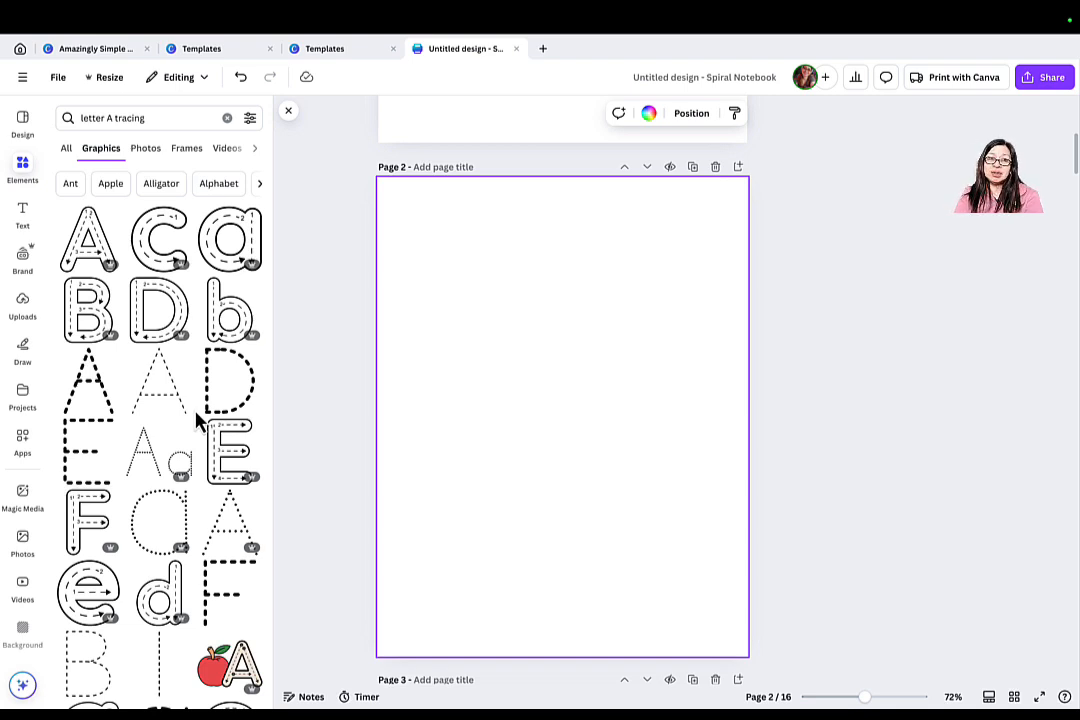
Step: Place the outlined uppercase A and lowercase a tracing graphics side by side in the upper half of page 2
{"action": "scroll", "coordinate": [187, 533], "scroll_direction": "down", "scroll_amount": 5}
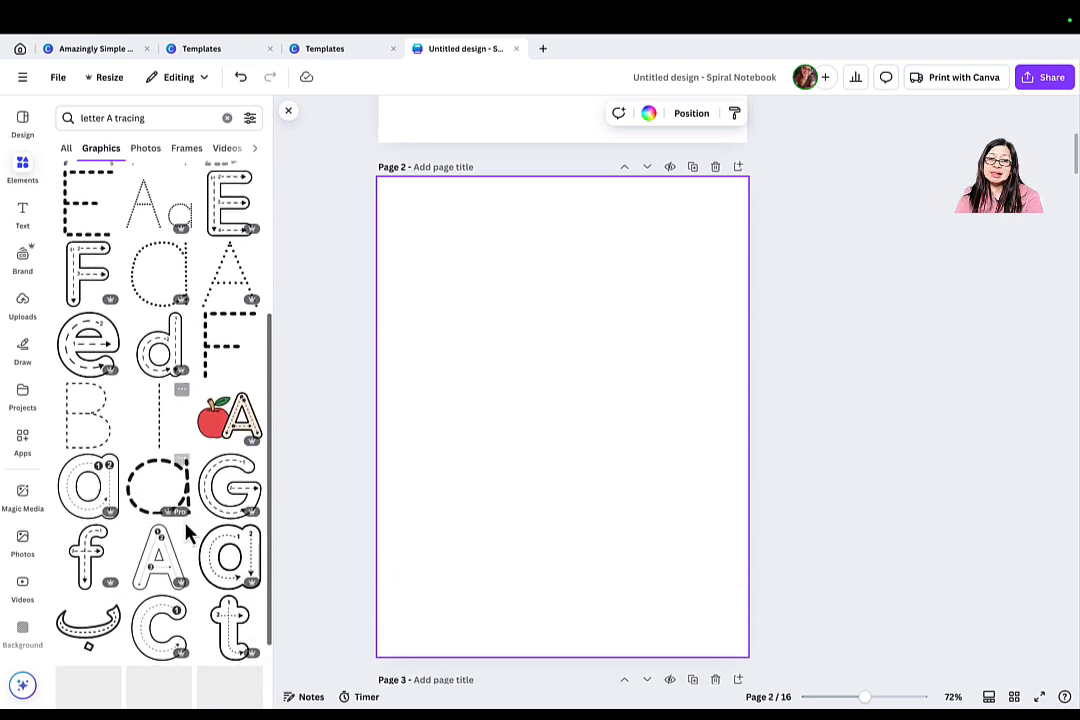
{"action": "scroll", "coordinate": [187, 533], "scroll_direction": "down", "scroll_amount": 5}
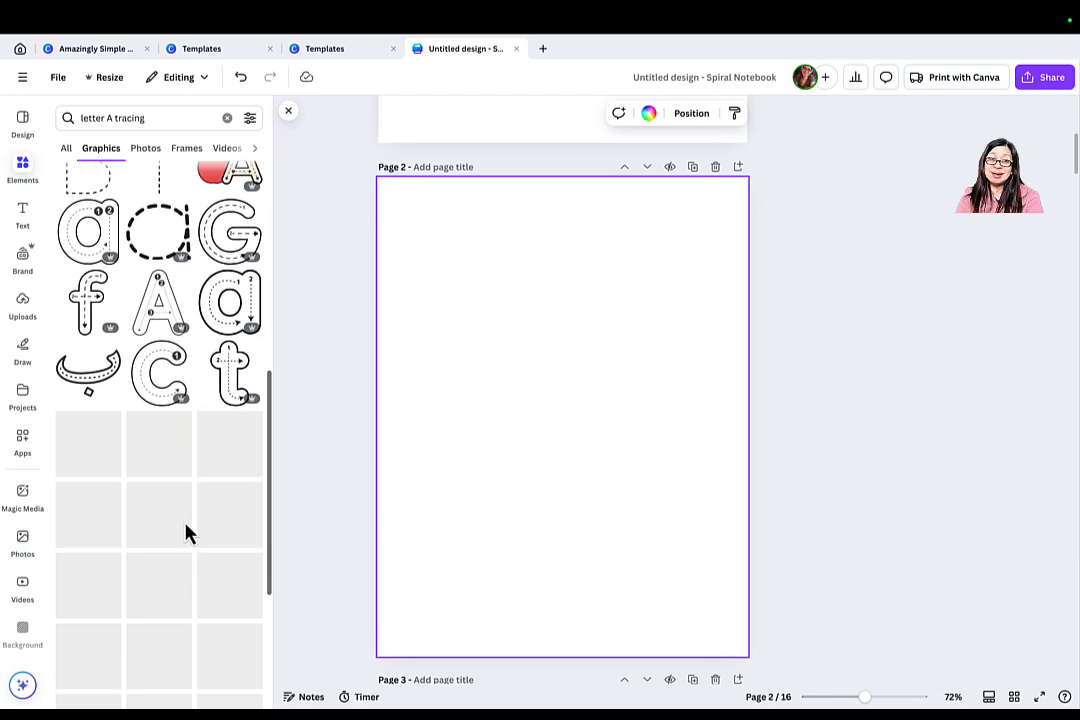
{"action": "scroll", "coordinate": [187, 533], "scroll_direction": "down", "scroll_amount": 5}
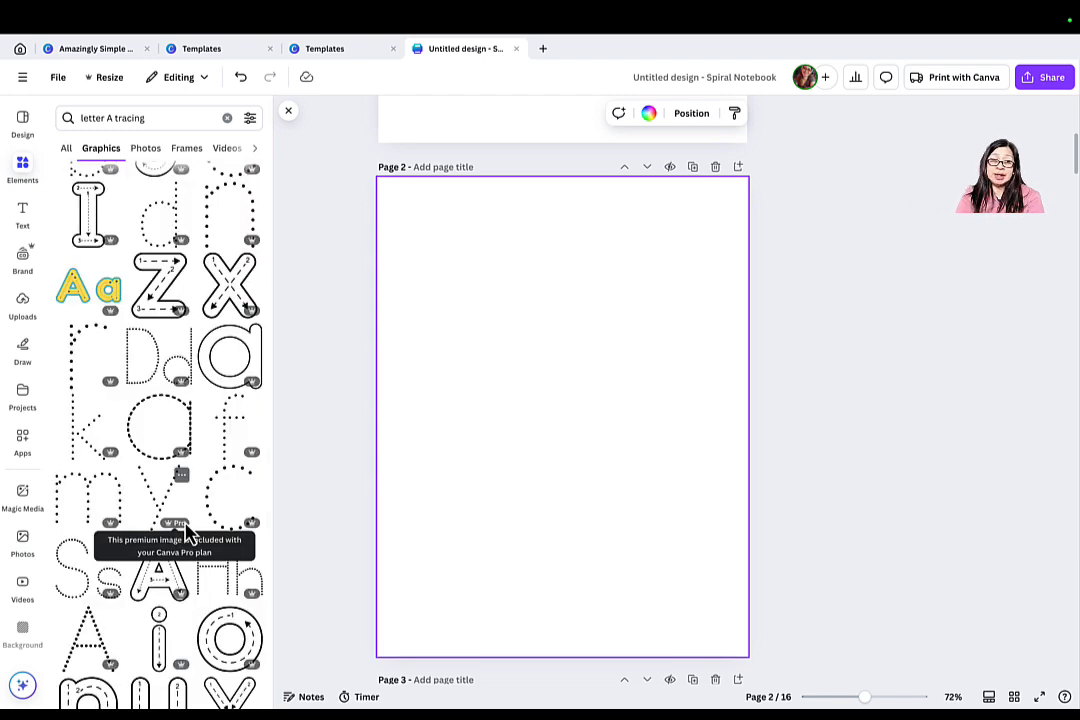
{"action": "scroll", "coordinate": [186, 532], "scroll_direction": "up", "scroll_amount": 15}
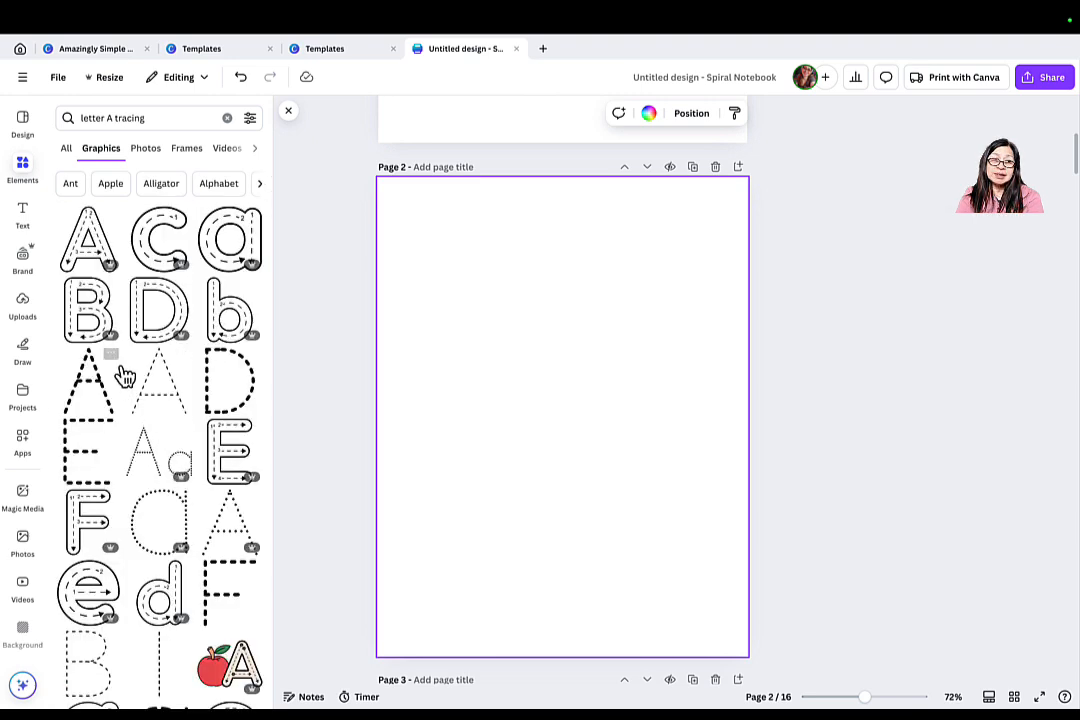
{"action": "left_click", "coordinate": [90, 253]}
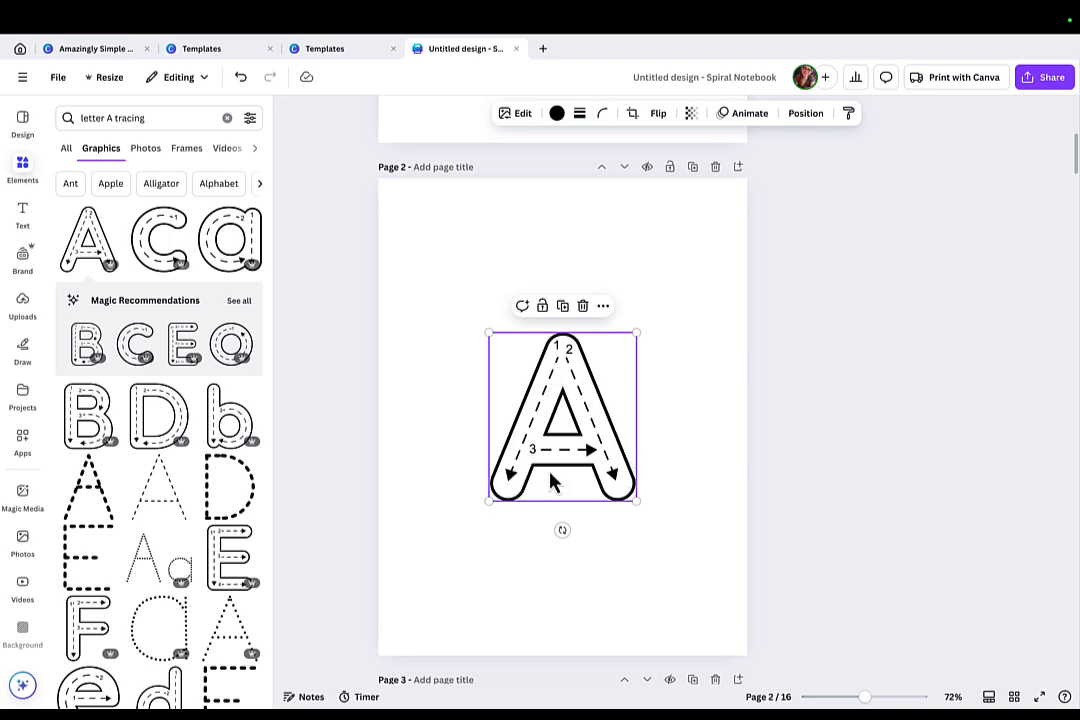
{"action": "mouse_move", "coordinate": [607, 445]}
{"action": "left_mouse_down"}
{"action": "mouse_move", "coordinate": [564, 414]}
{"action": "mouse_move", "coordinate": [545, 374]}
{"action": "left_mouse_up"}
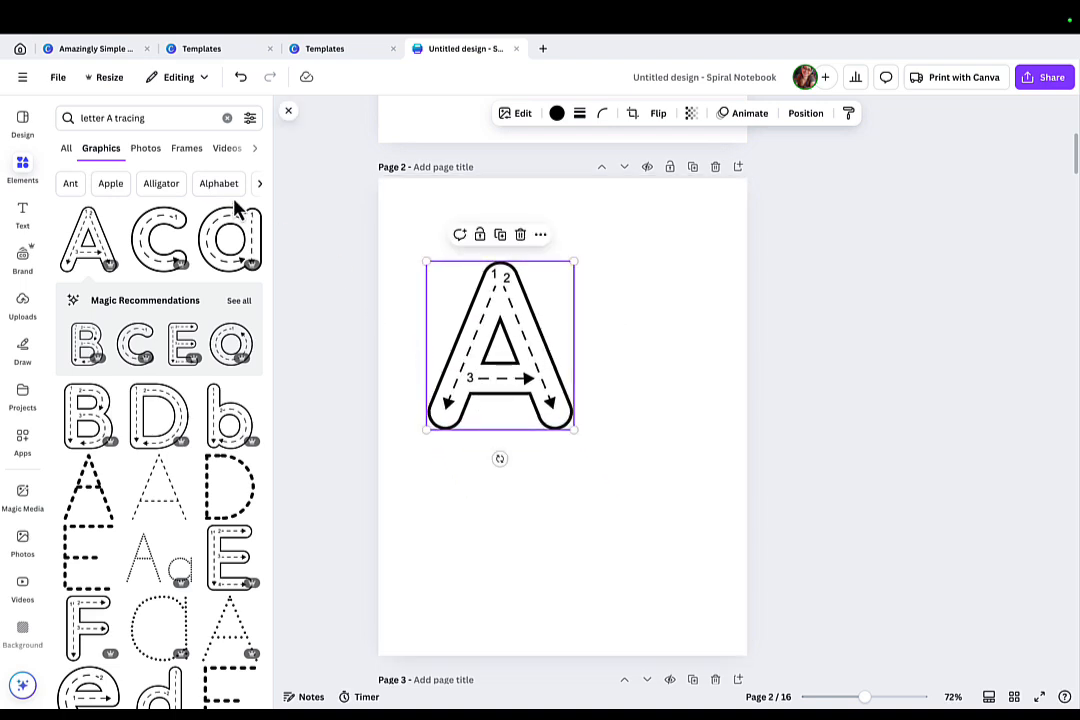
{"action": "left_click", "coordinate": [218, 258]}
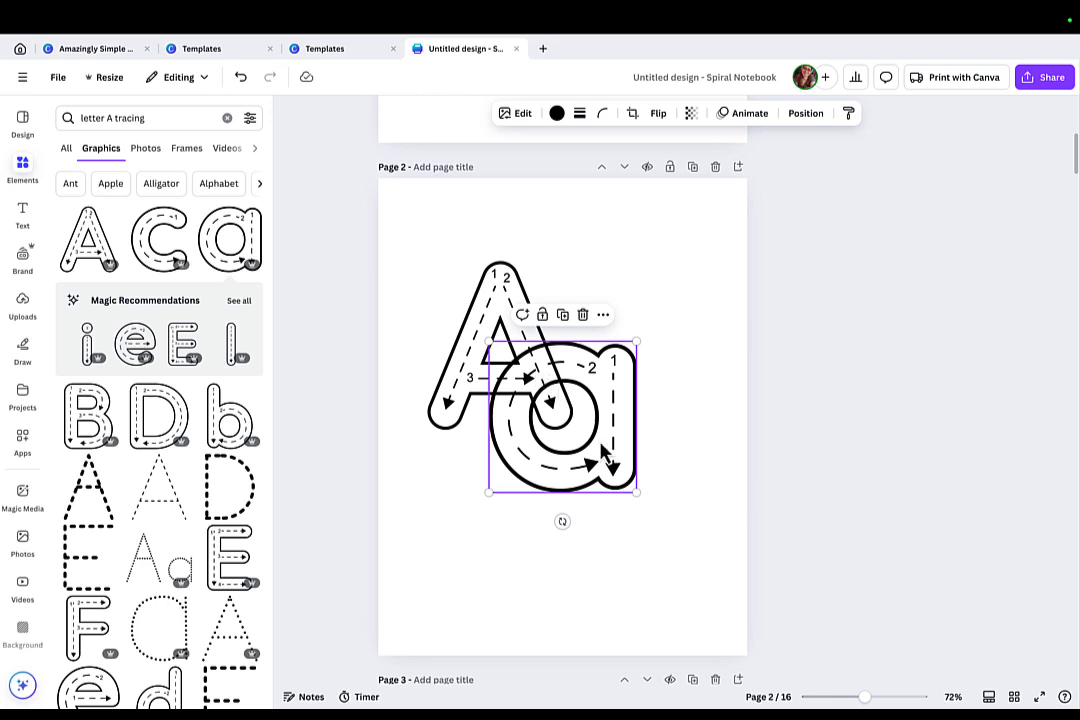
{"action": "mouse_move", "coordinate": [604, 441]}
{"action": "left_mouse_down"}
{"action": "mouse_move", "coordinate": [662, 378]}
{"action": "mouse_move", "coordinate": [686, 383]}
{"action": "left_mouse_up"}
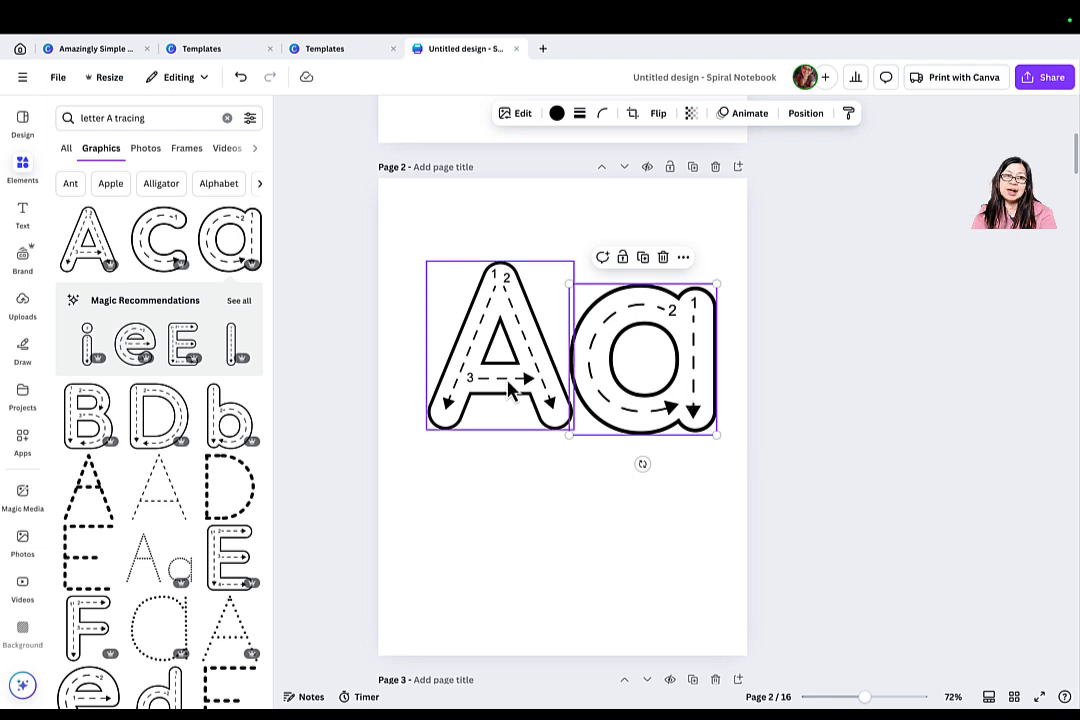
Step: Replace the element search text with a query for letter A images
{"action": "left_click", "coordinate": [164, 117]}
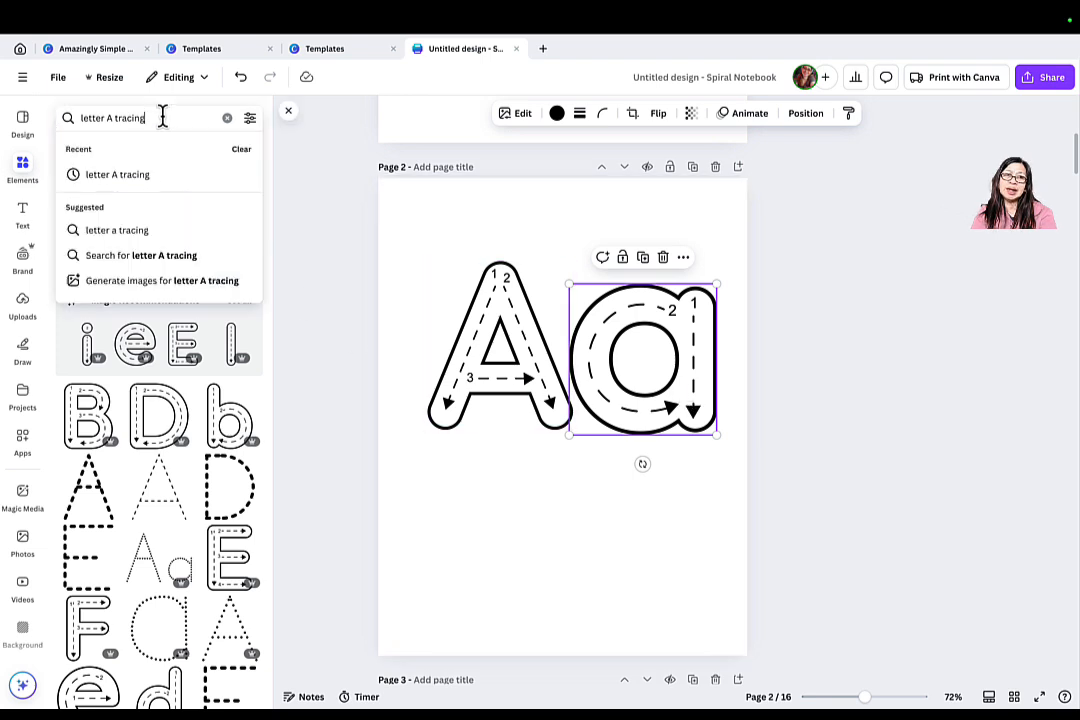
{"action": "key", "text": "ctrl+a"}
{"action": "key", "text": "BackSpace"}
{"action": "type", "text": "letter"}
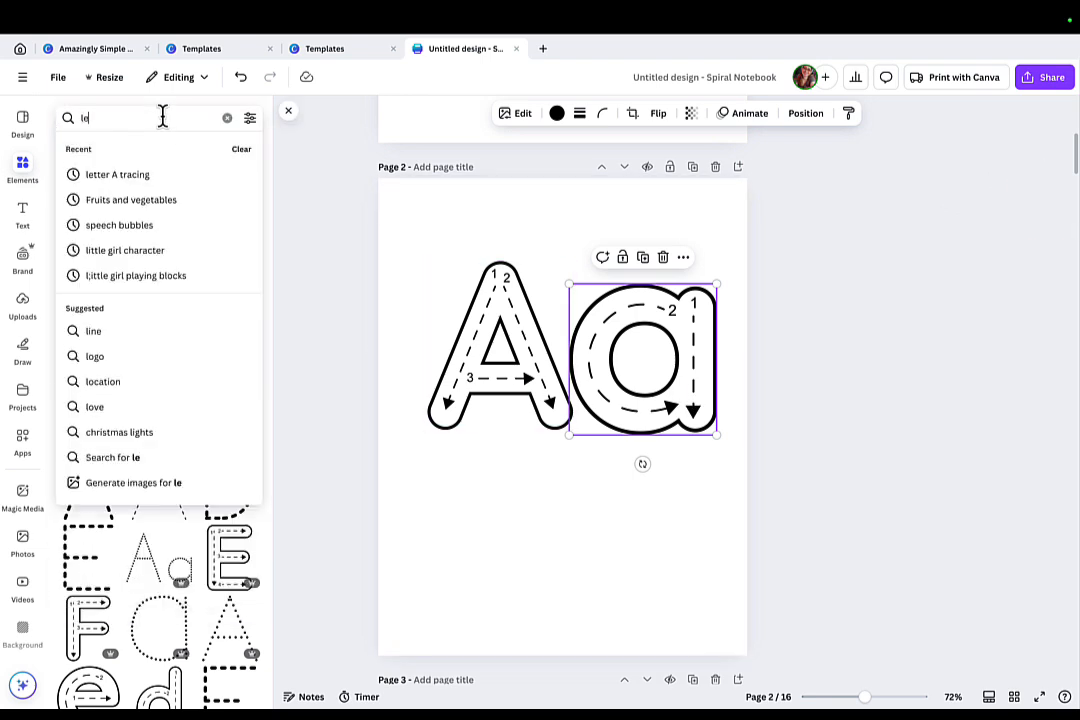
{"action": "type", "text": " A imag"}
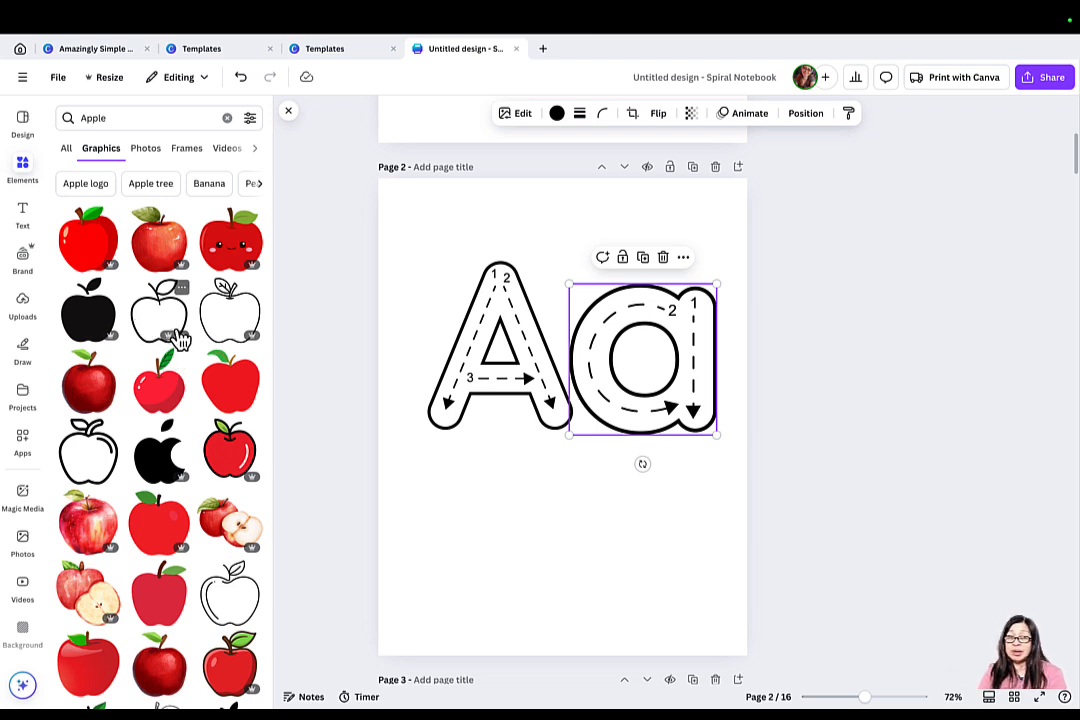
Step: Filter the Apple graphics to static, free elements only
{"action": "left_click", "coordinate": [251, 119]}
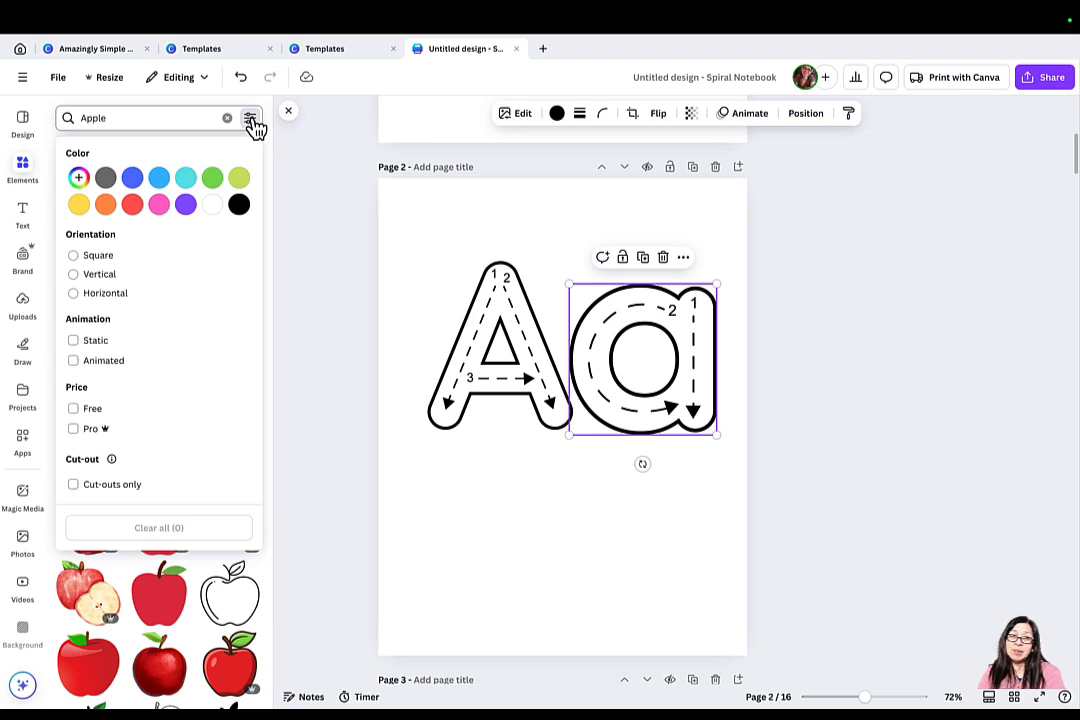
{"action": "left_click", "coordinate": [74, 341]}
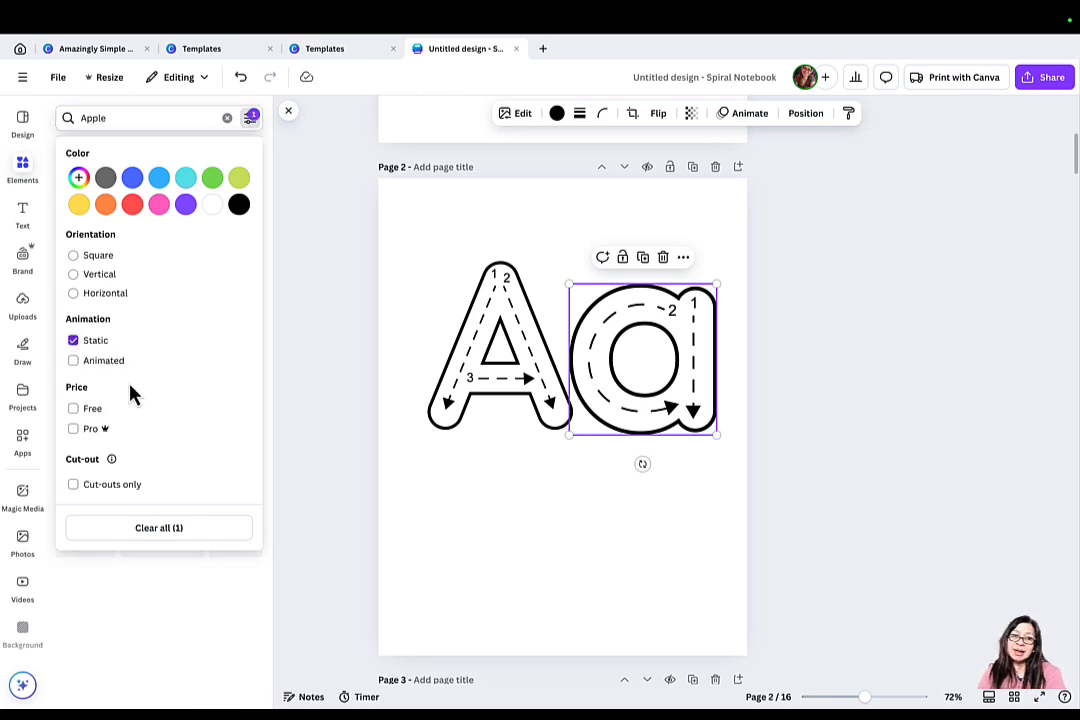
{"action": "left_click", "coordinate": [77, 411]}
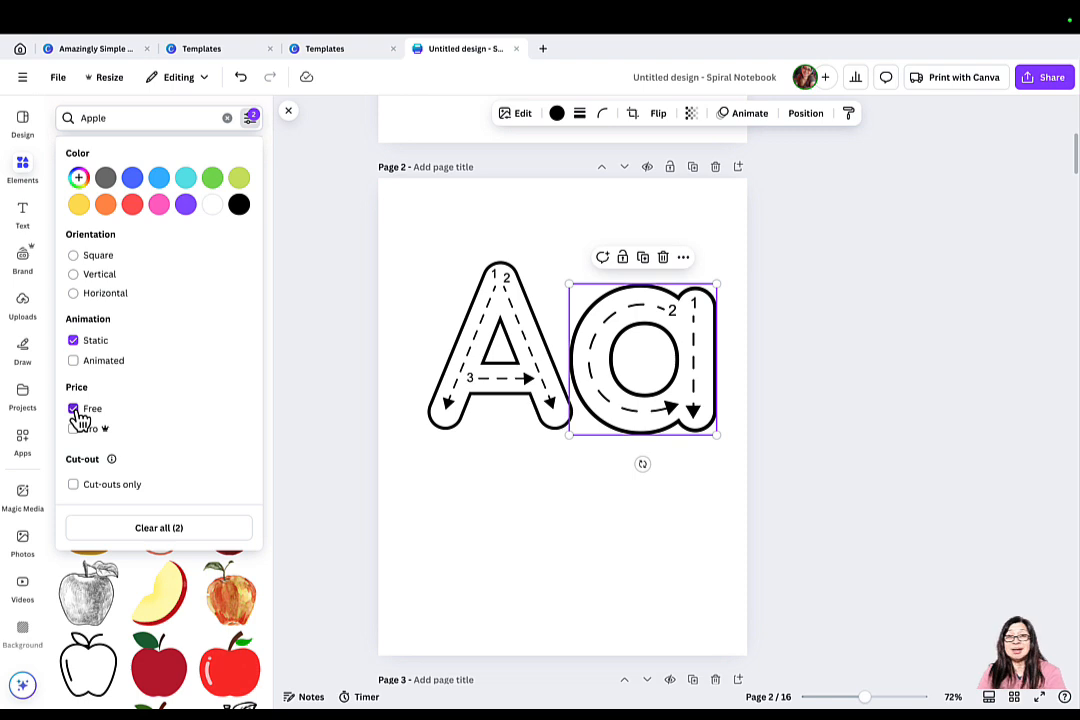
{"action": "left_click", "coordinate": [289, 281]}
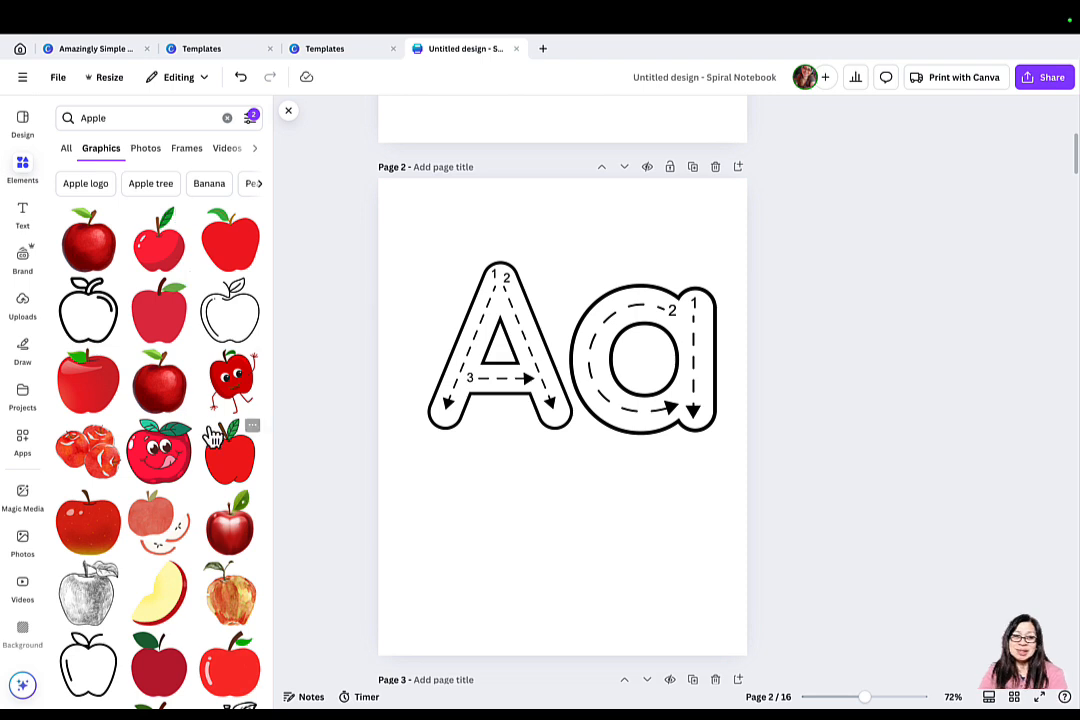
Step: Look through the filtered apple graphics for a picture suited to the letter A page
{"action": "scroll", "coordinate": [213, 437], "scroll_direction": "down", "scroll_amount": 5}
{"action": "scroll", "coordinate": [213, 437], "scroll_direction": "down", "scroll_amount": 6}
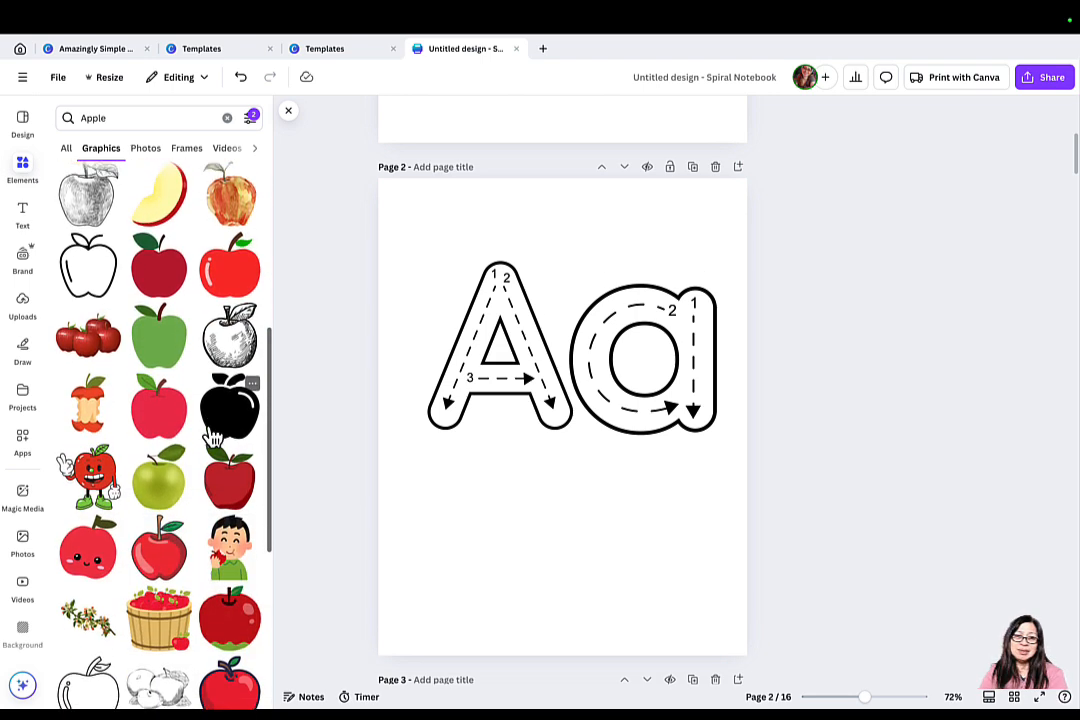
{"action": "scroll", "coordinate": [213, 437], "scroll_direction": "down", "scroll_amount": 2}
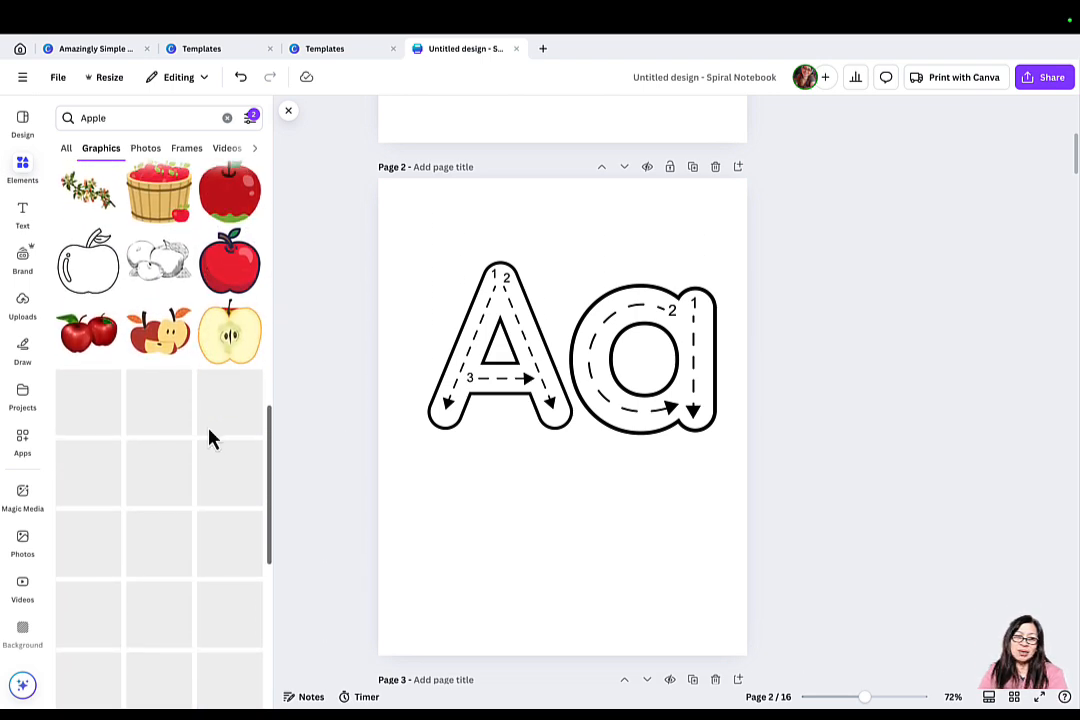
{"action": "scroll", "coordinate": [213, 437], "scroll_direction": "down", "scroll_amount": 5}
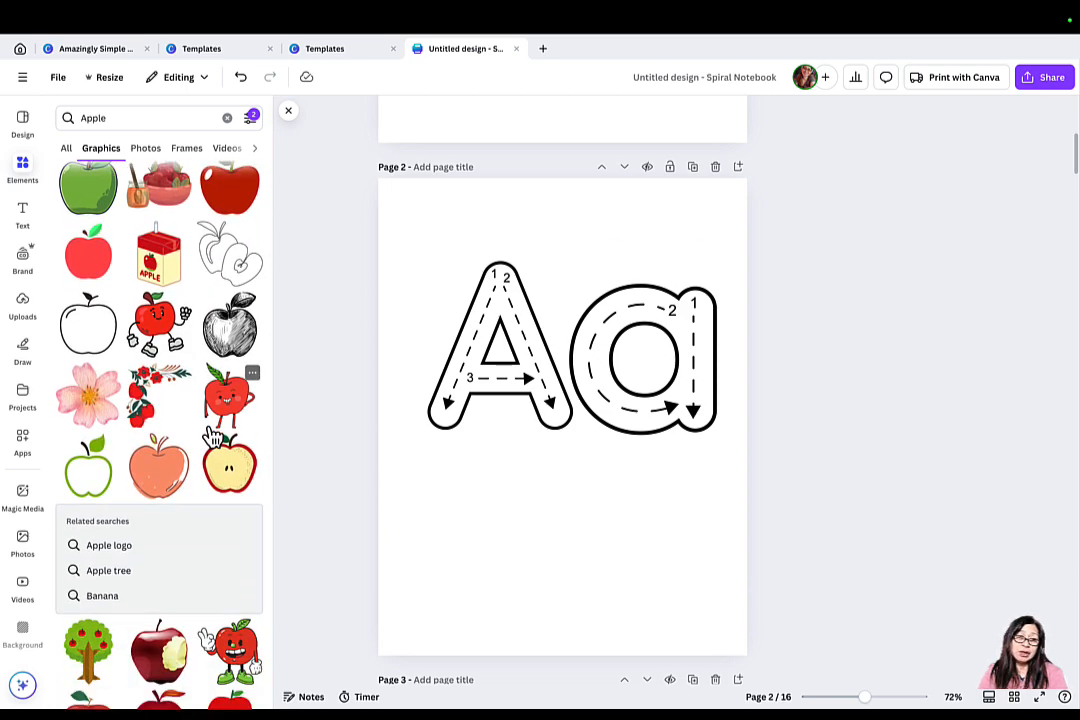
{"action": "scroll", "coordinate": [213, 437], "scroll_direction": "down", "scroll_amount": 5}
{"action": "scroll", "coordinate": [213, 437], "scroll_direction": "down", "scroll_amount": 2}
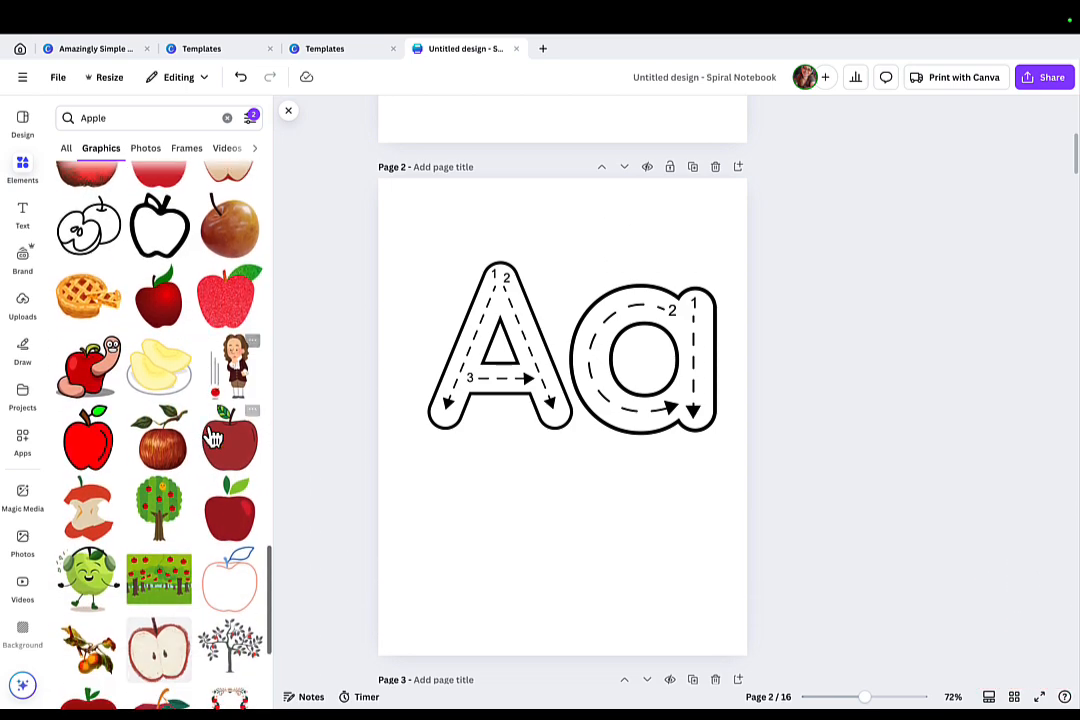
{"action": "scroll", "coordinate": [212, 436], "scroll_direction": "up", "scroll_amount": 7}
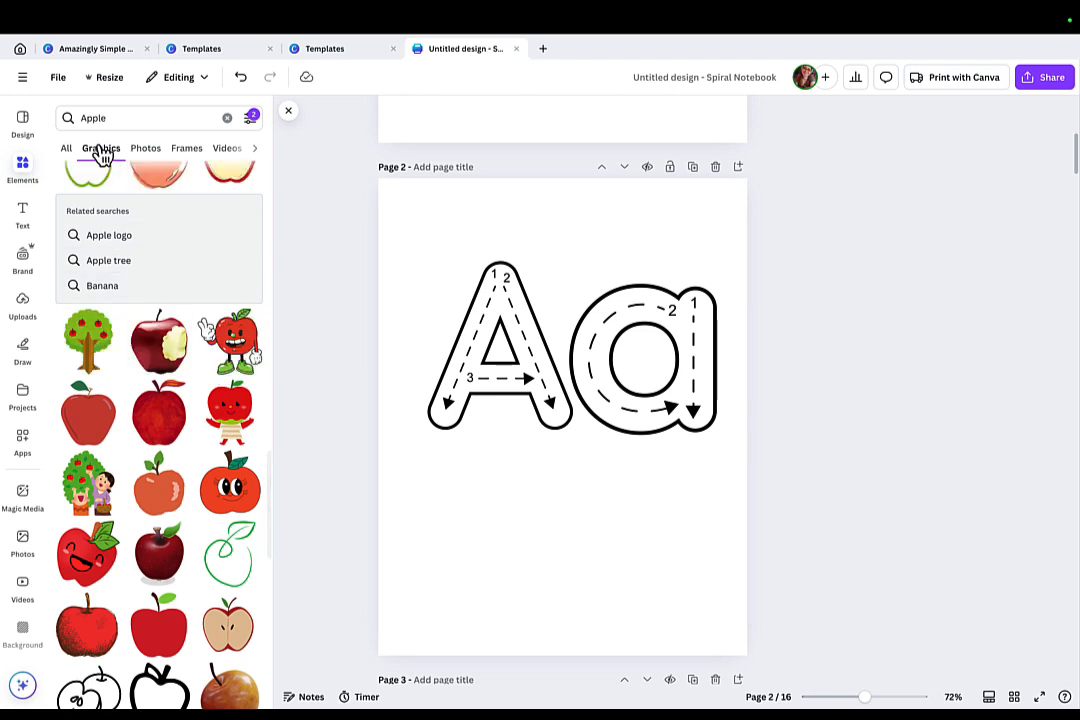
Step: Search the graphics for "Apple characters", check the active filters and look through the results
{"action": "left_click", "coordinate": [114, 117]}
{"action": "type", "text": "characters"}
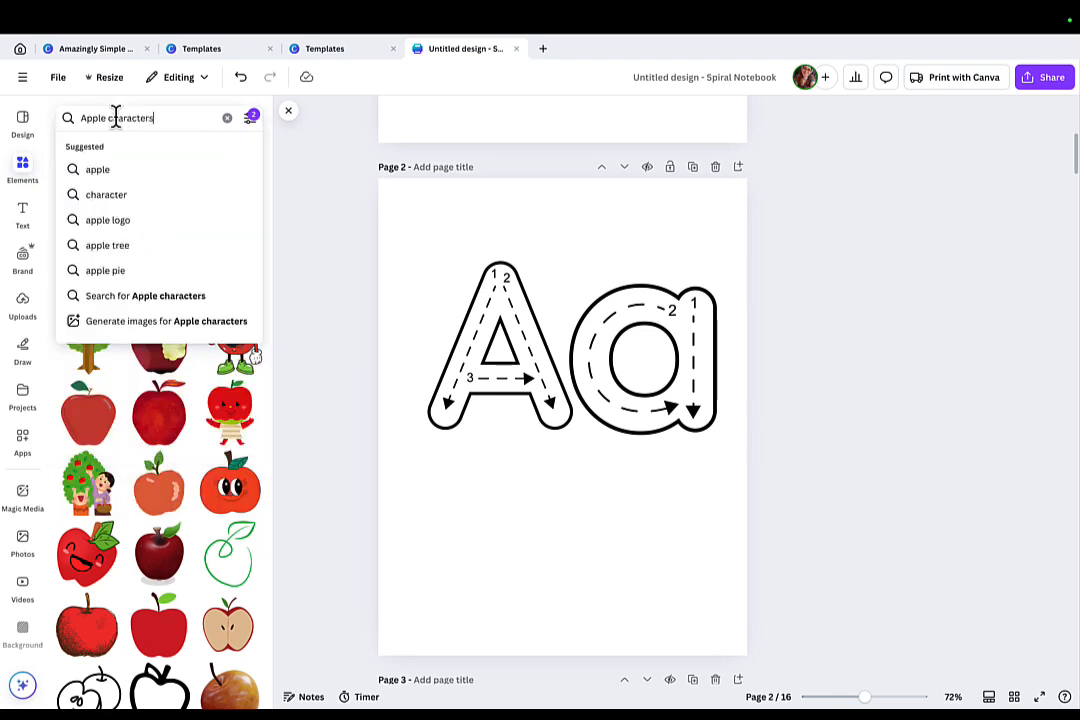
{"action": "key", "text": "Return"}
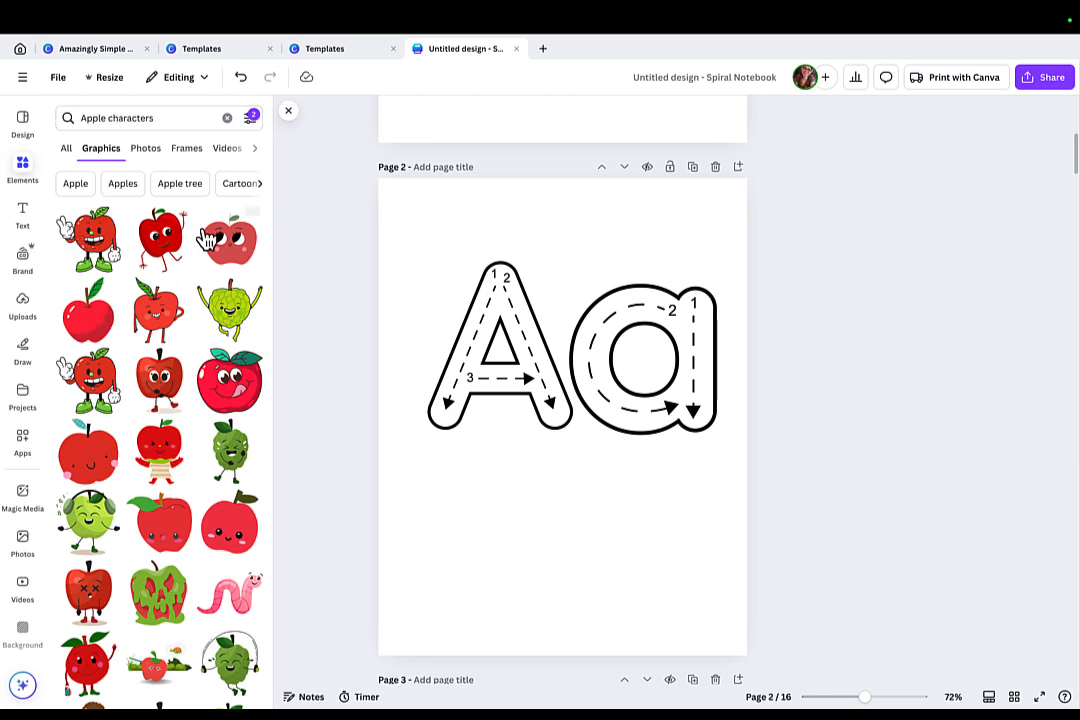
{"action": "left_click", "coordinate": [251, 118]}
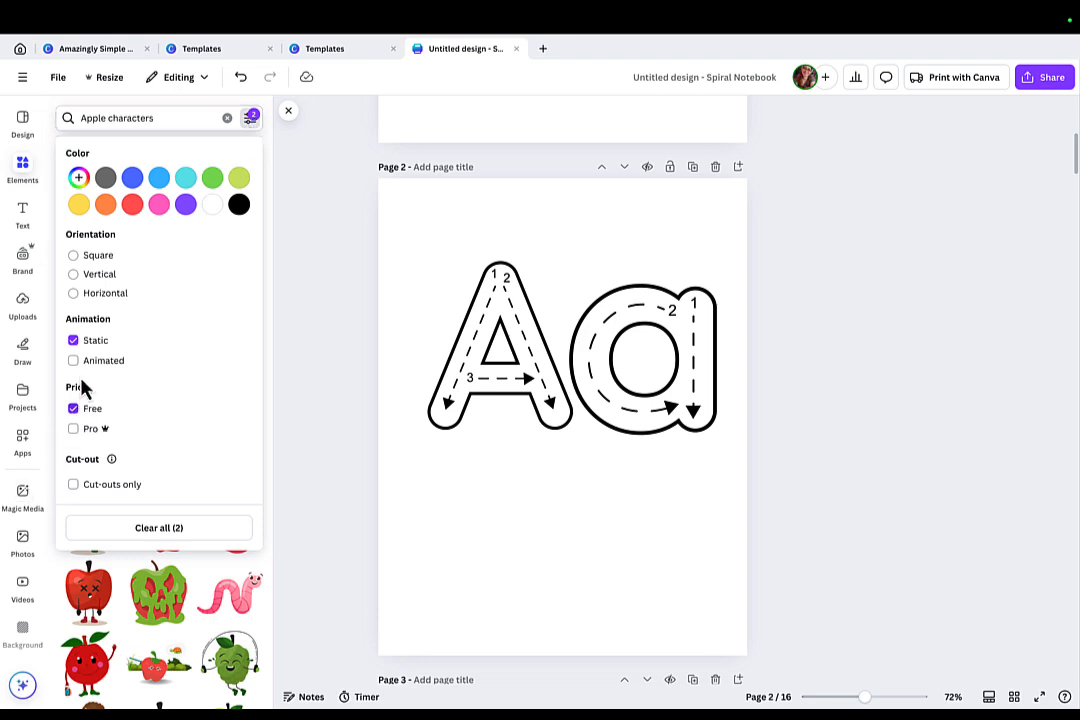
{"action": "left_click", "coordinate": [323, 390]}
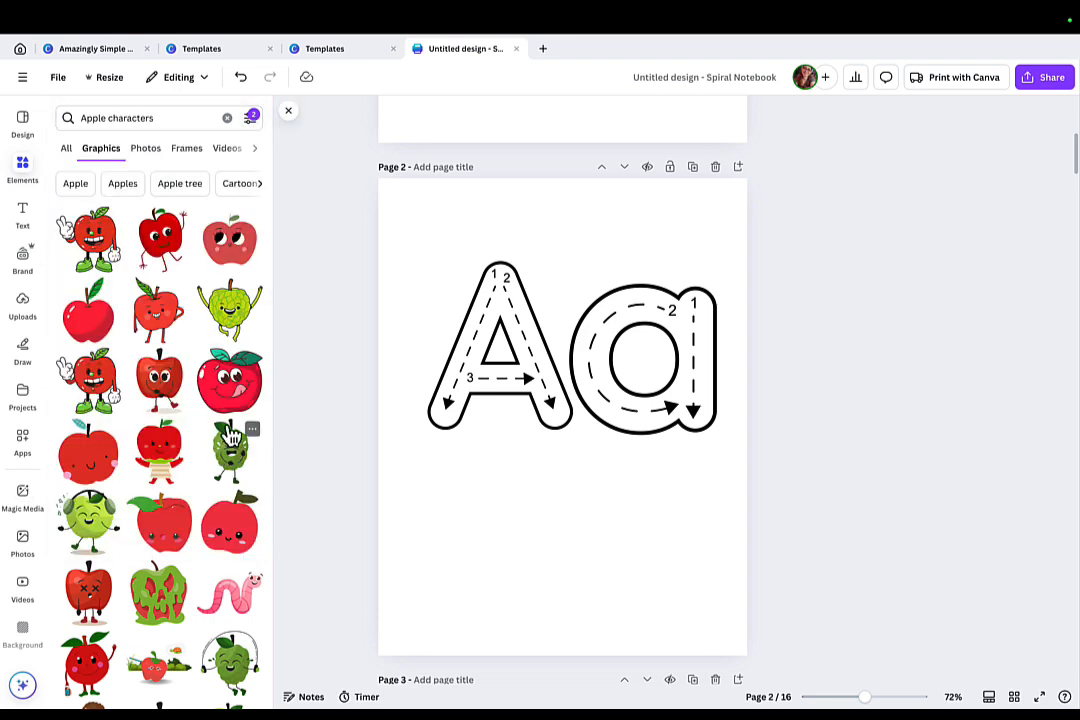
{"action": "scroll", "coordinate": [207, 465], "scroll_direction": "down", "scroll_amount": 3}
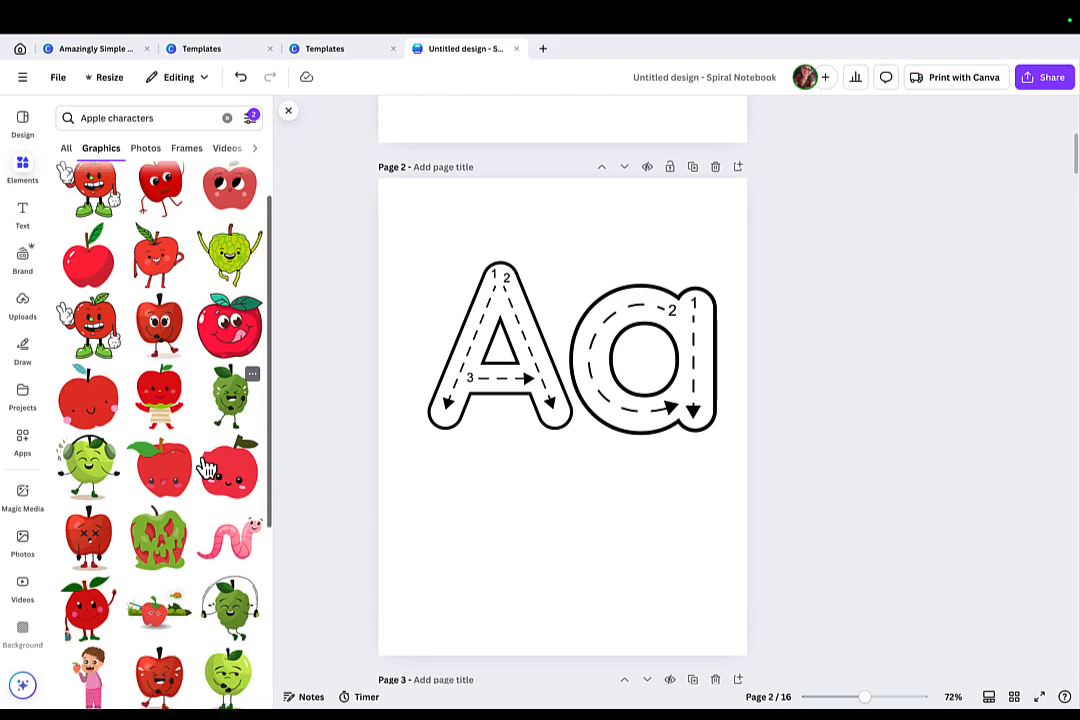
{"action": "scroll", "coordinate": [205, 466], "scroll_direction": "down", "scroll_amount": 3}
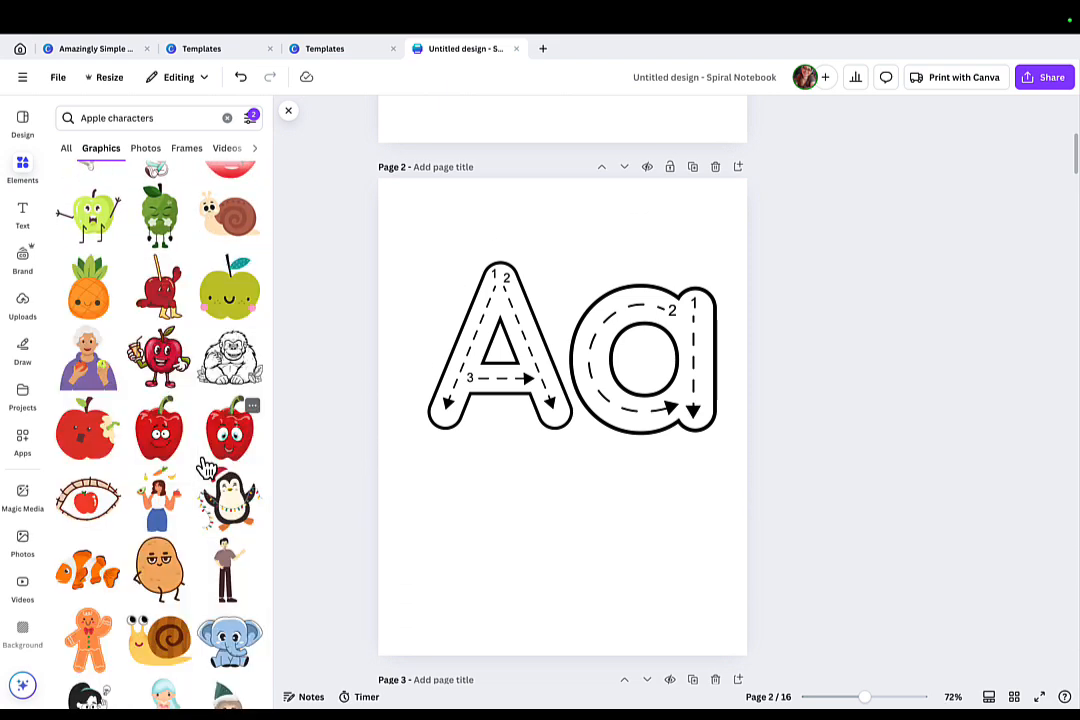
{"action": "scroll", "coordinate": [205, 467], "scroll_direction": "down", "scroll_amount": 5}
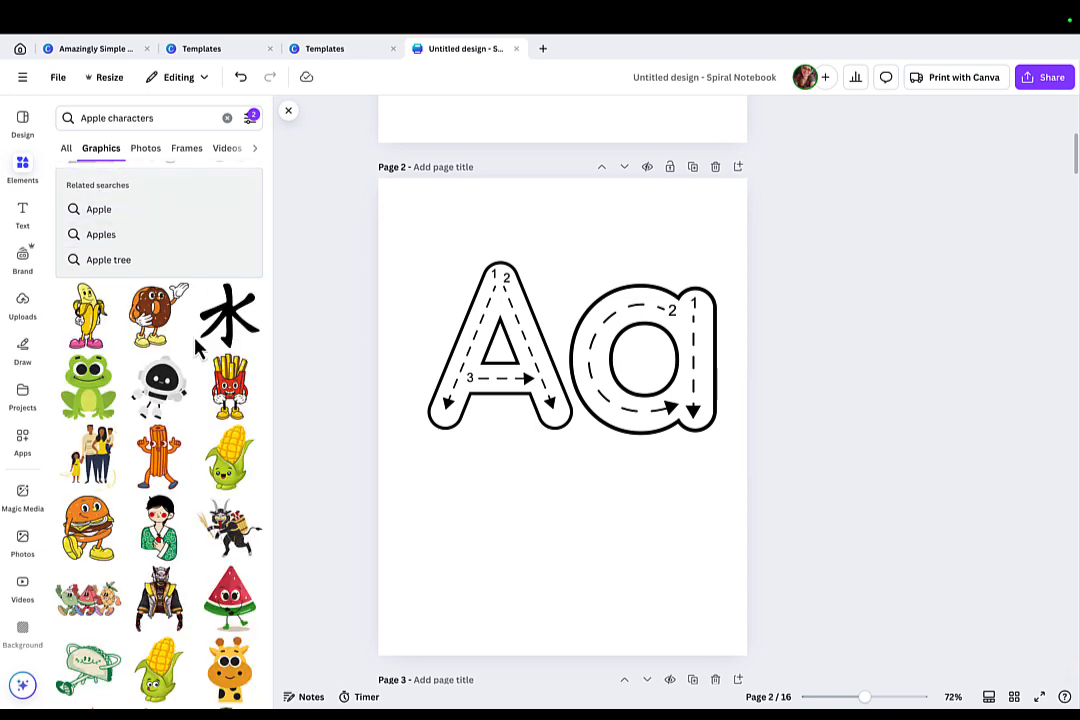
Step: Replace the graphics search with "characters"
{"action": "left_click", "coordinate": [227, 118]}
{"action": "type", "text": "ch"}
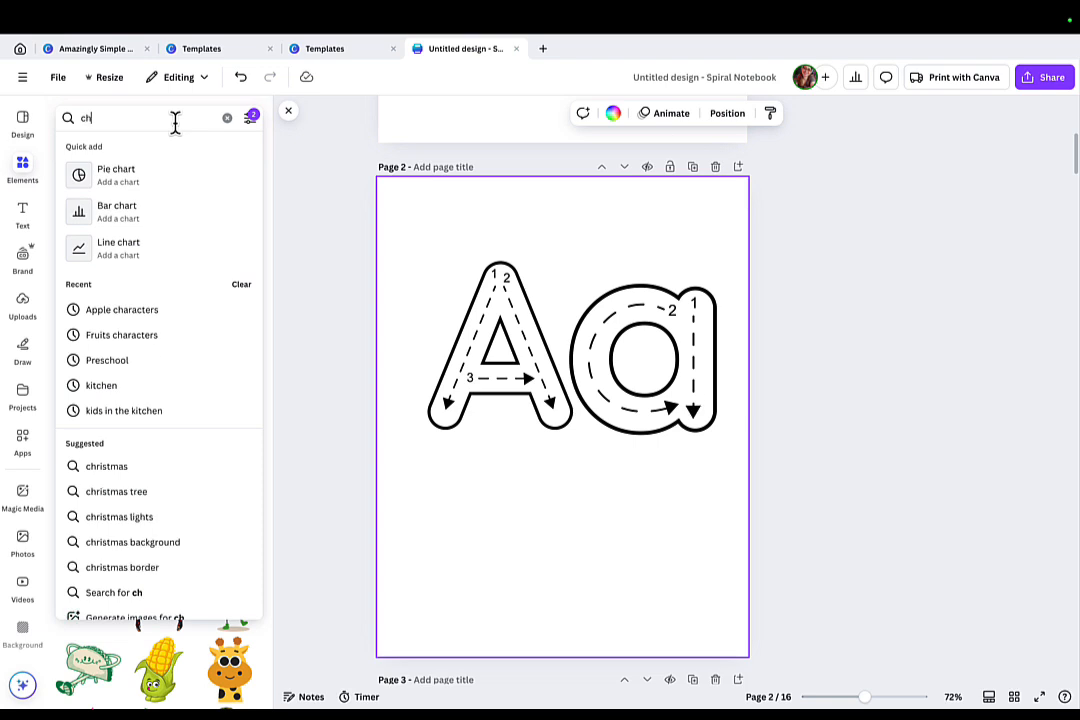
{"action": "type", "text": "aracte"}
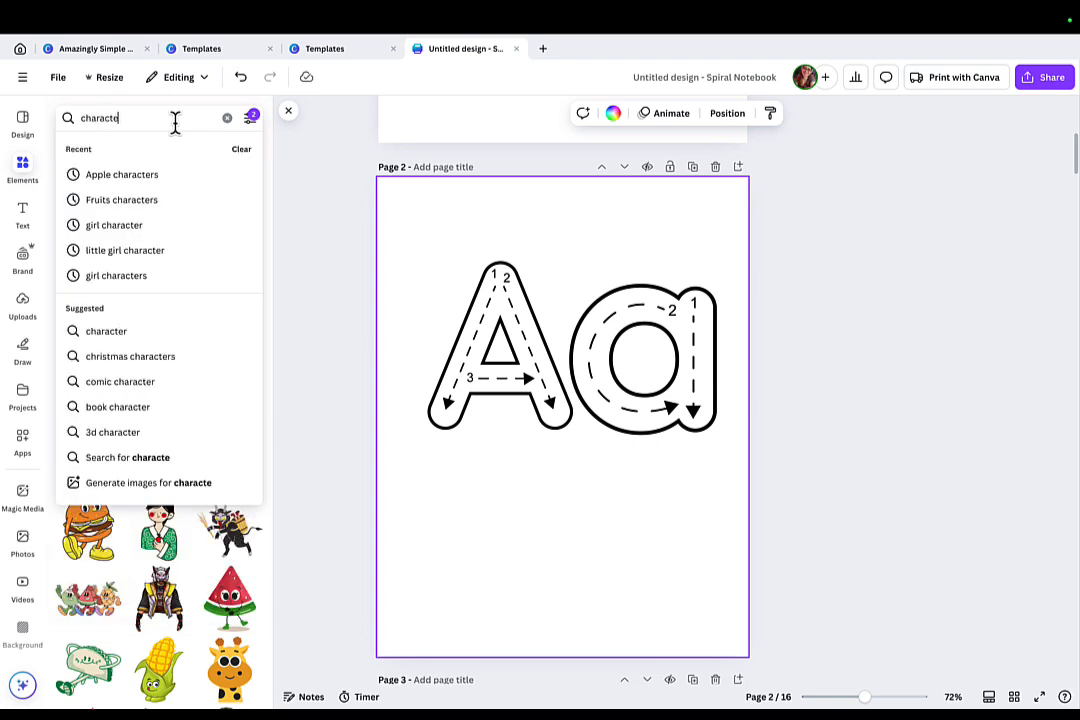
{"action": "type", "text": "rs"}
{"action": "key", "text": "Return"}
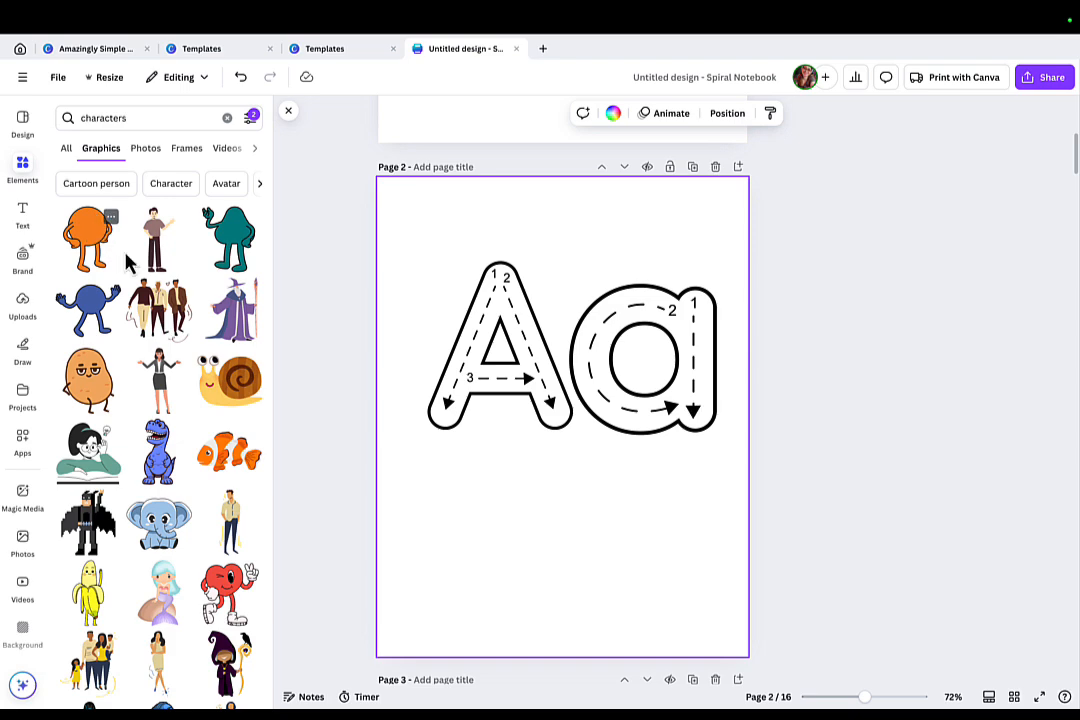
Step: Add the red apple character with green shoes to page 2, enlarged over the uppercase A in the page's upper-left corner
{"action": "scroll", "coordinate": [137, 375], "scroll_direction": "down", "scroll_amount": 5}
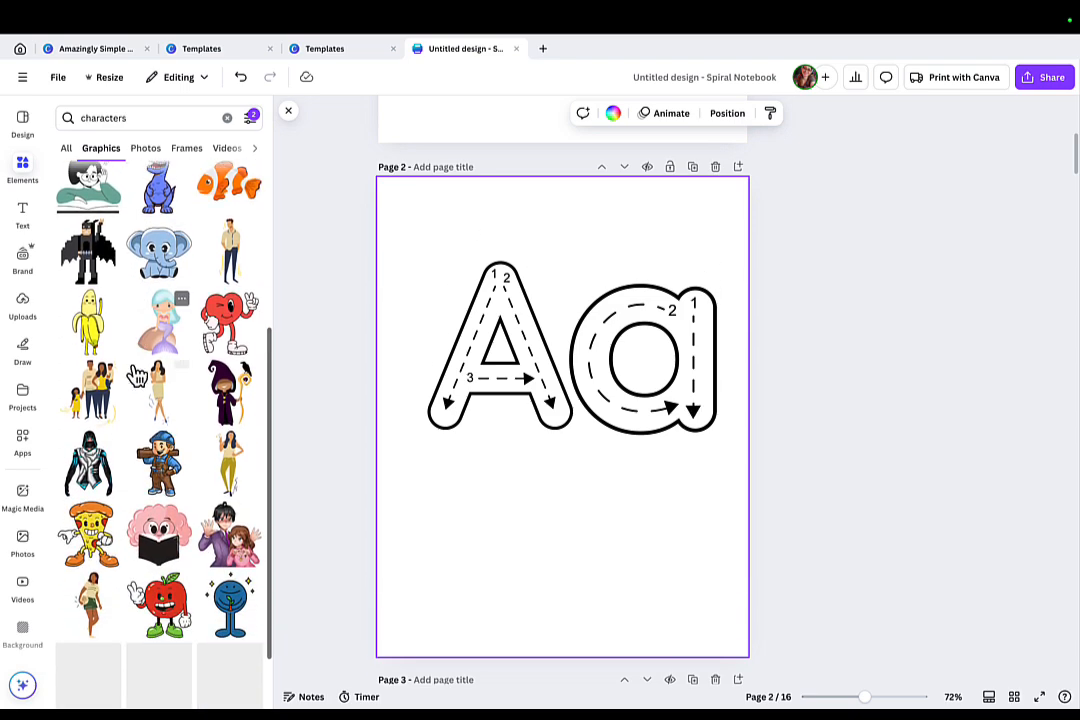
{"action": "scroll", "coordinate": [148, 333], "scroll_direction": "down", "scroll_amount": 2}
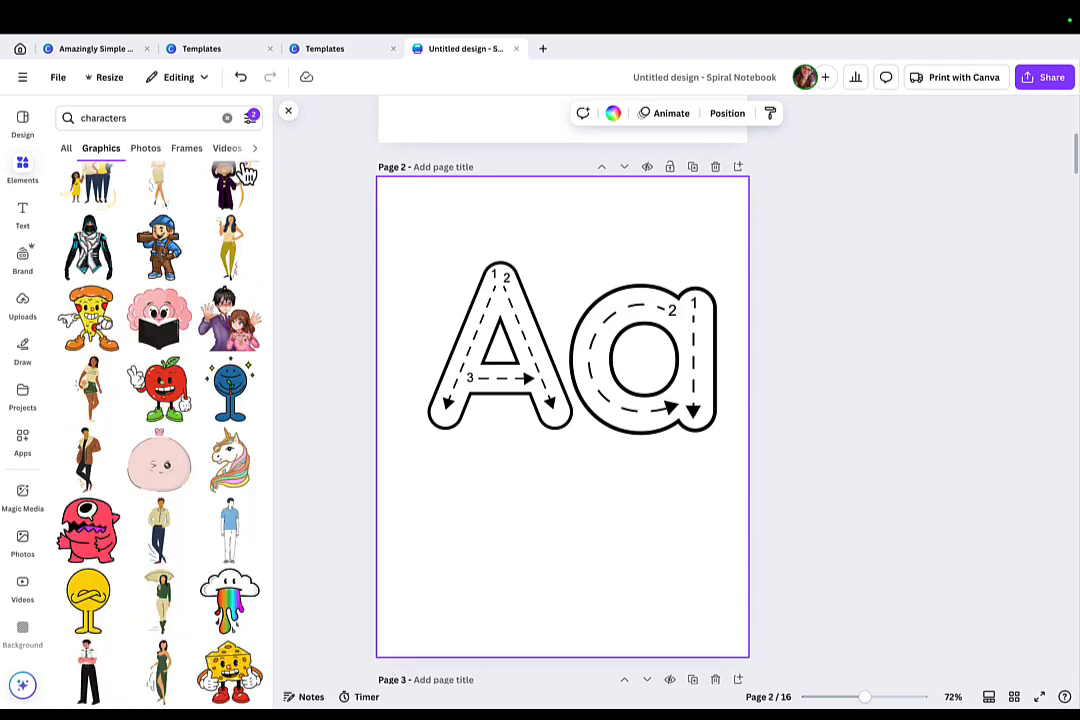
{"action": "left_click", "coordinate": [252, 118]}
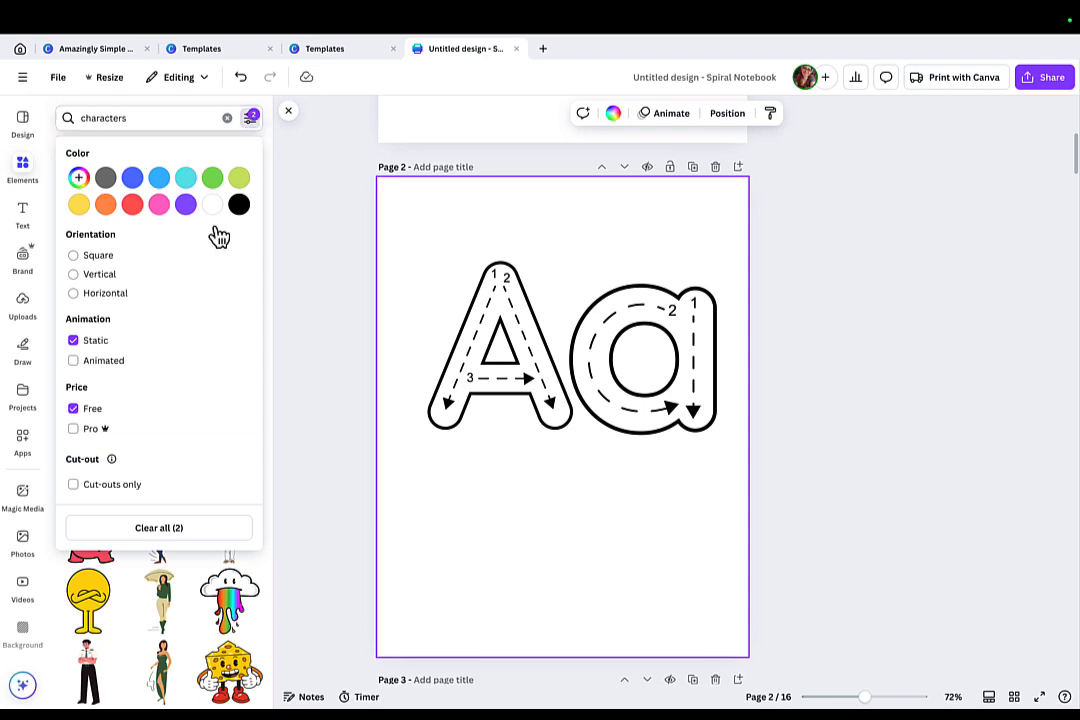
{"action": "left_click", "coordinate": [288, 415]}
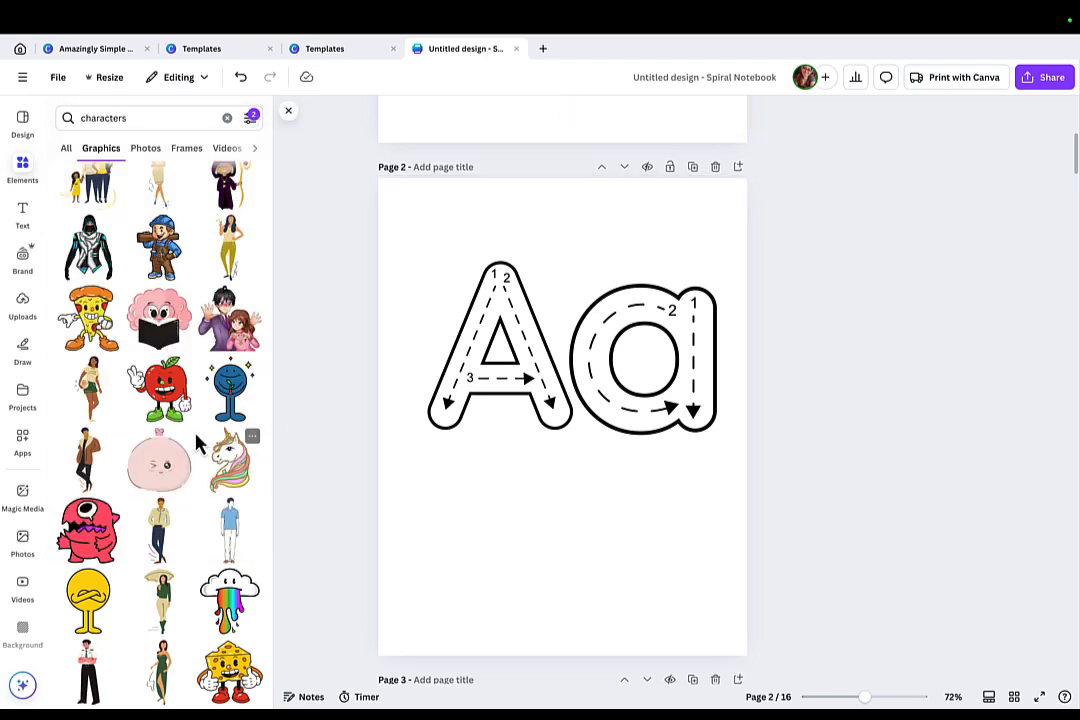
{"action": "left_click", "coordinate": [179, 398]}
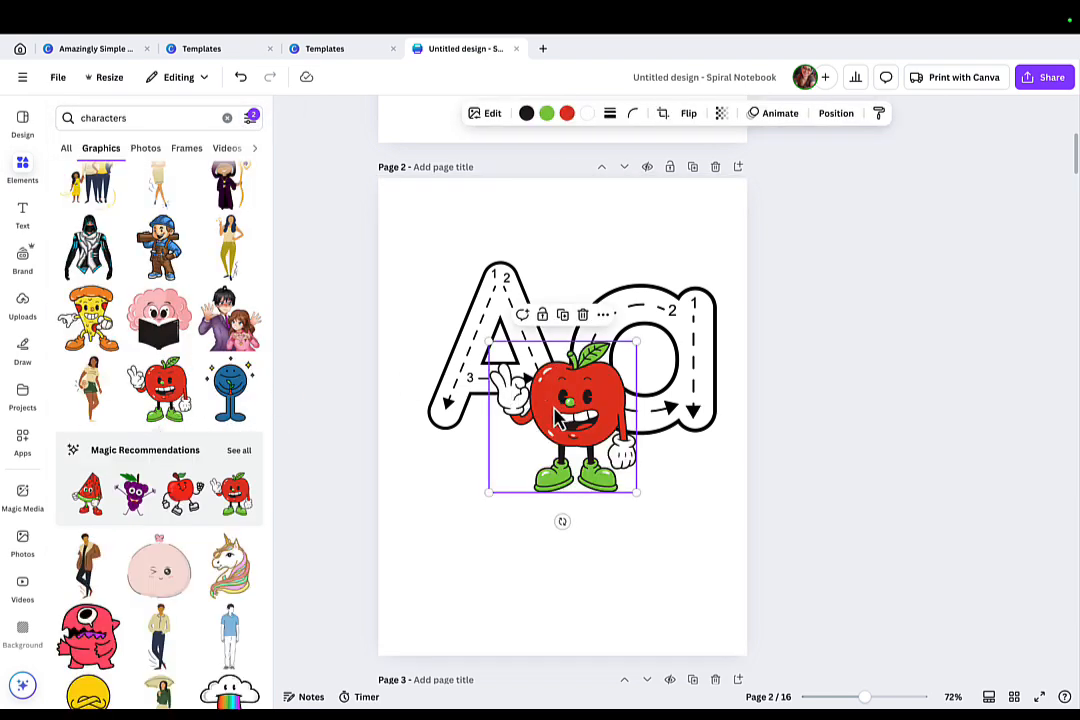
{"action": "left_click_drag", "start_coordinate": [555, 410], "coordinate": [541, 515]}
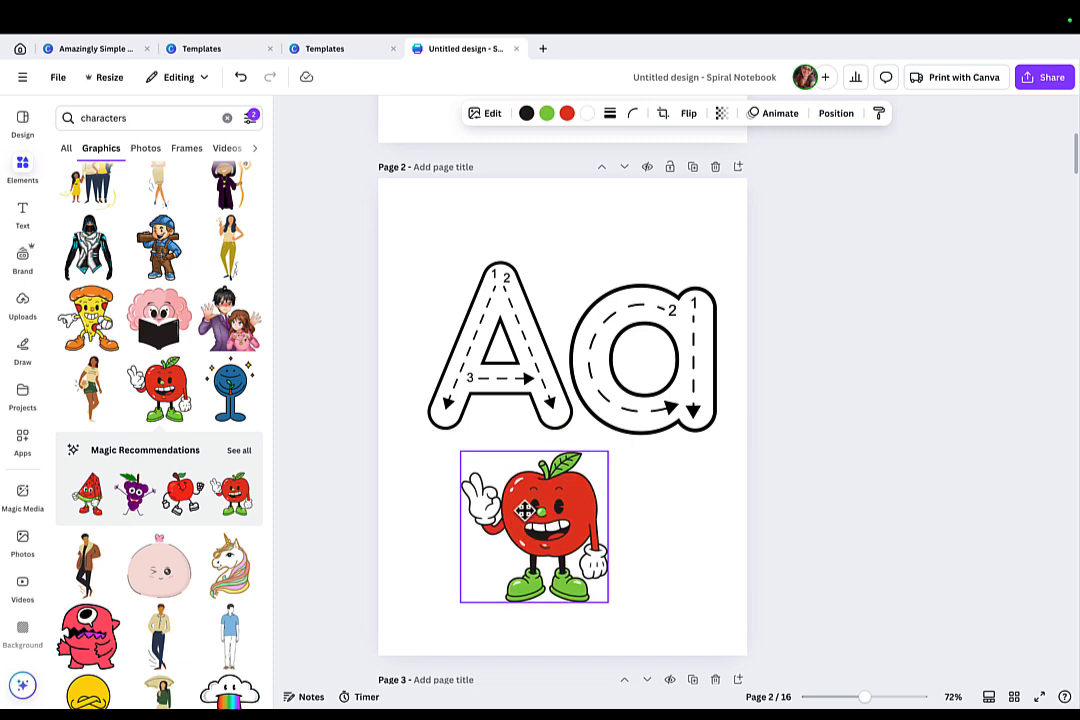
Step: Clear the element search and search the graphics for "apples"
{"action": "left_click", "coordinate": [145, 116]}
{"action": "key", "text": "BackSpace"}
{"action": "key", "text": "BackSpace"}
{"action": "key", "text": "BackSpace"}
{"action": "key", "text": "BackSpace"}
{"action": "key", "text": "BackSpace"}
{"action": "key", "text": "BackSpace"}
{"action": "key", "text": "BackSpace"}
{"action": "key", "text": "BackSpace"}
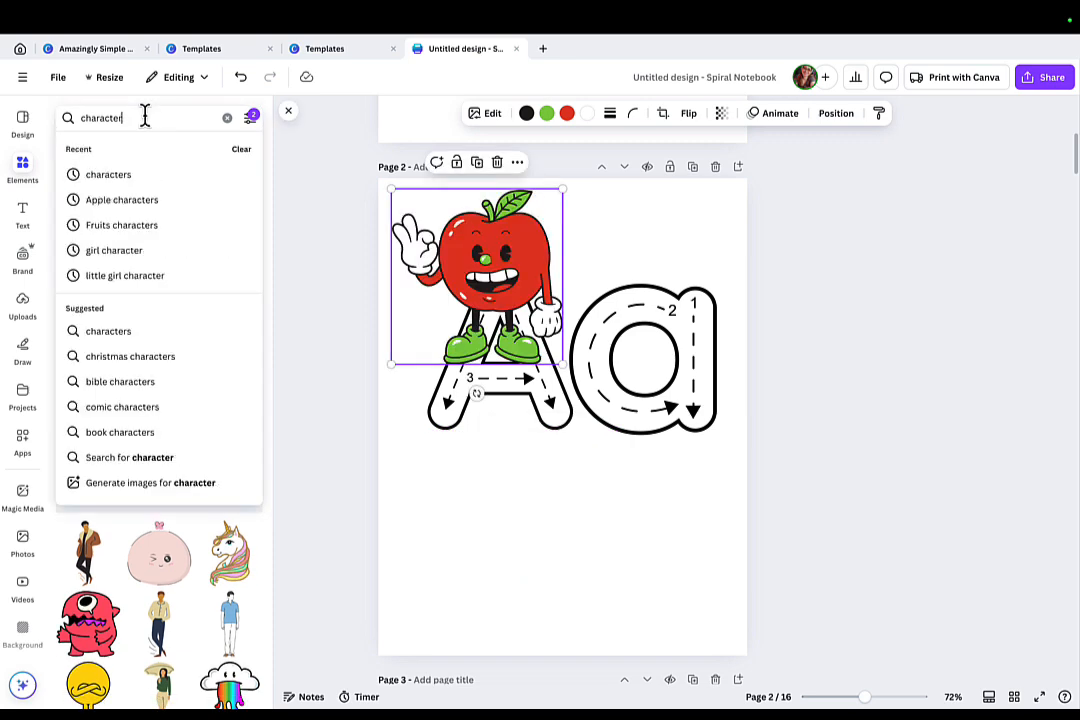
{"action": "key", "text": "BackSpace"}
{"action": "key", "text": "BackSpace"}
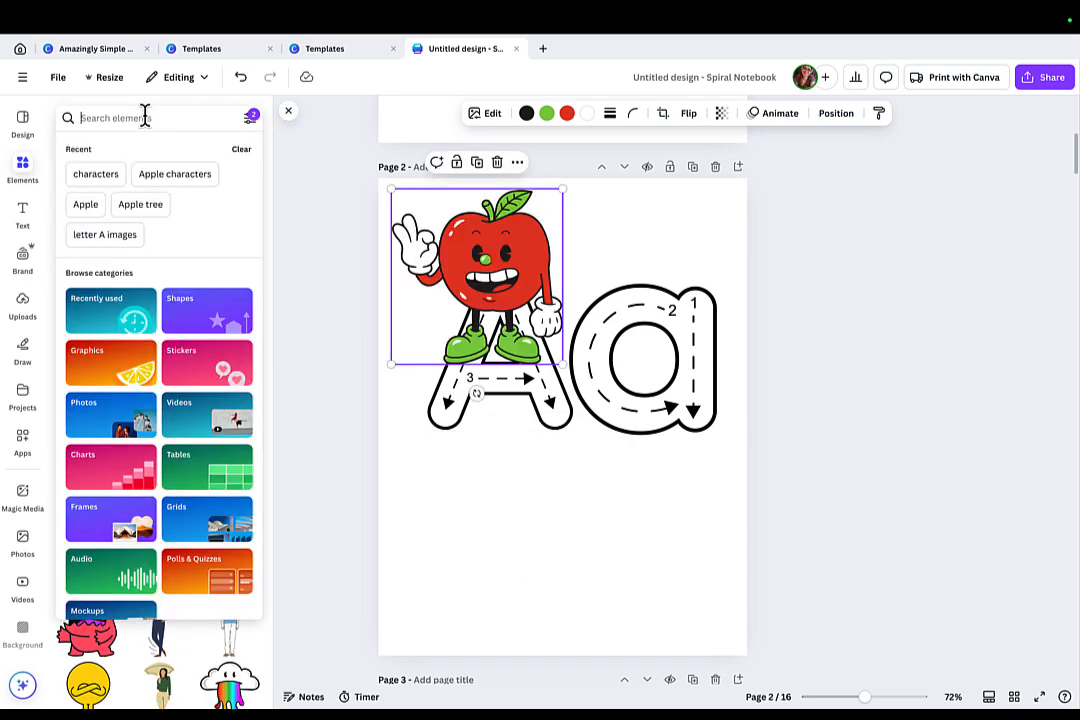
{"action": "type", "text": "apples"}
{"action": "key", "text": "Return"}
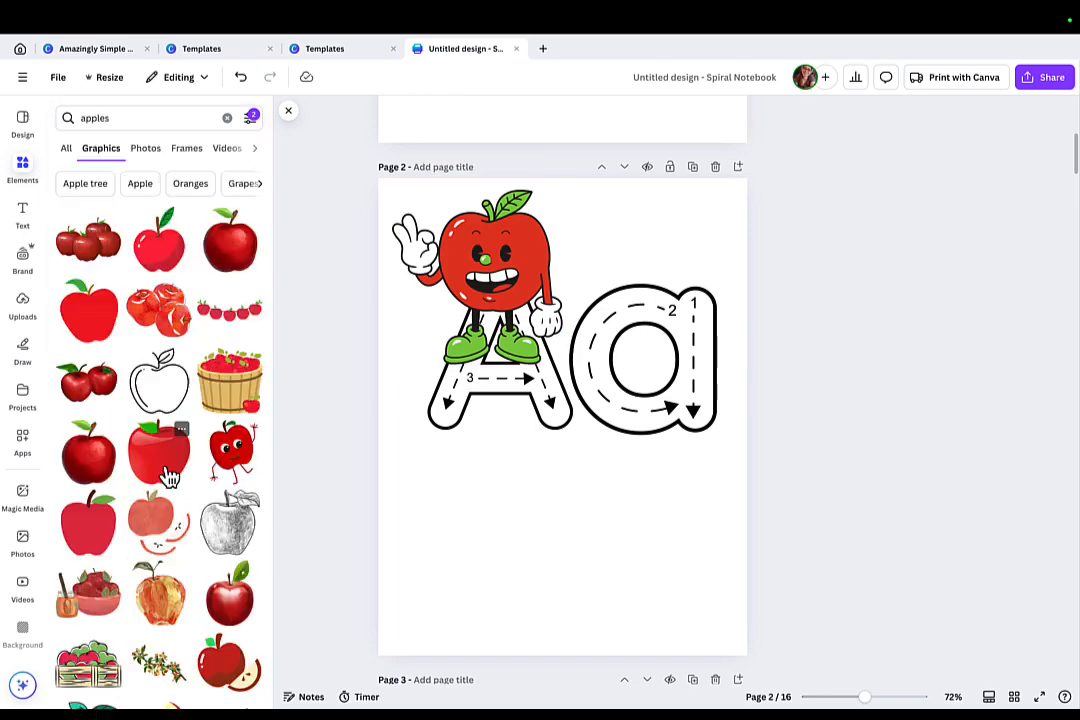
Step: Add the black outline apple with a leaf to page 2 and place it below the tracing letters
{"action": "scroll", "coordinate": [170, 474], "scroll_direction": "down", "scroll_amount": 2}
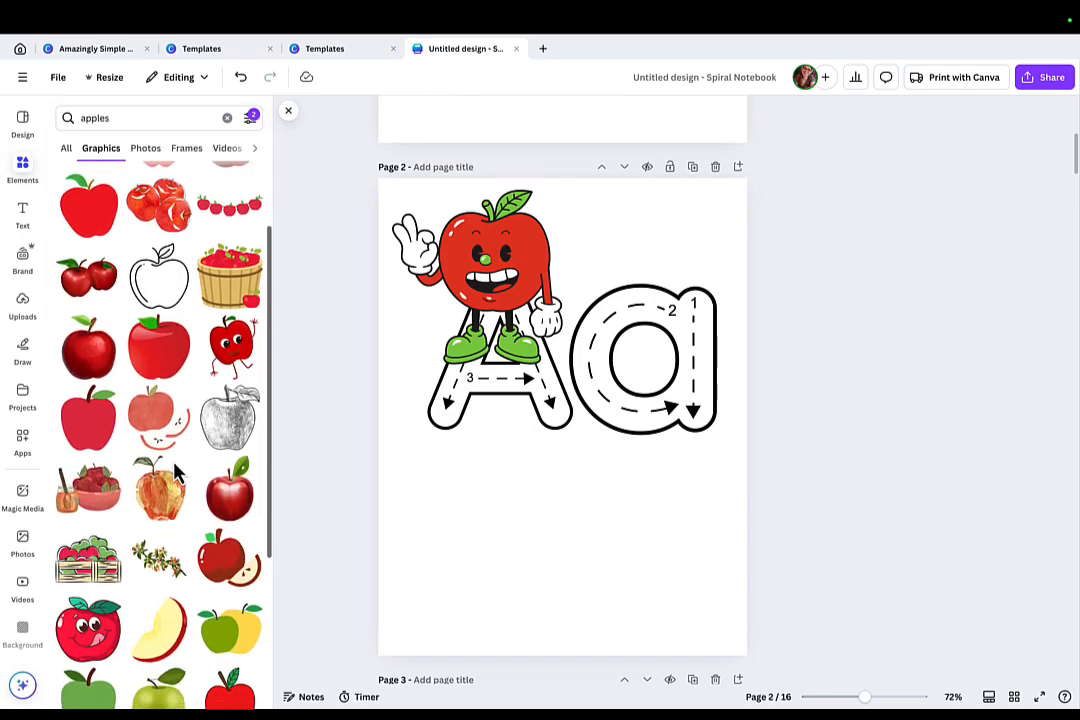
{"action": "left_click", "coordinate": [150, 314]}
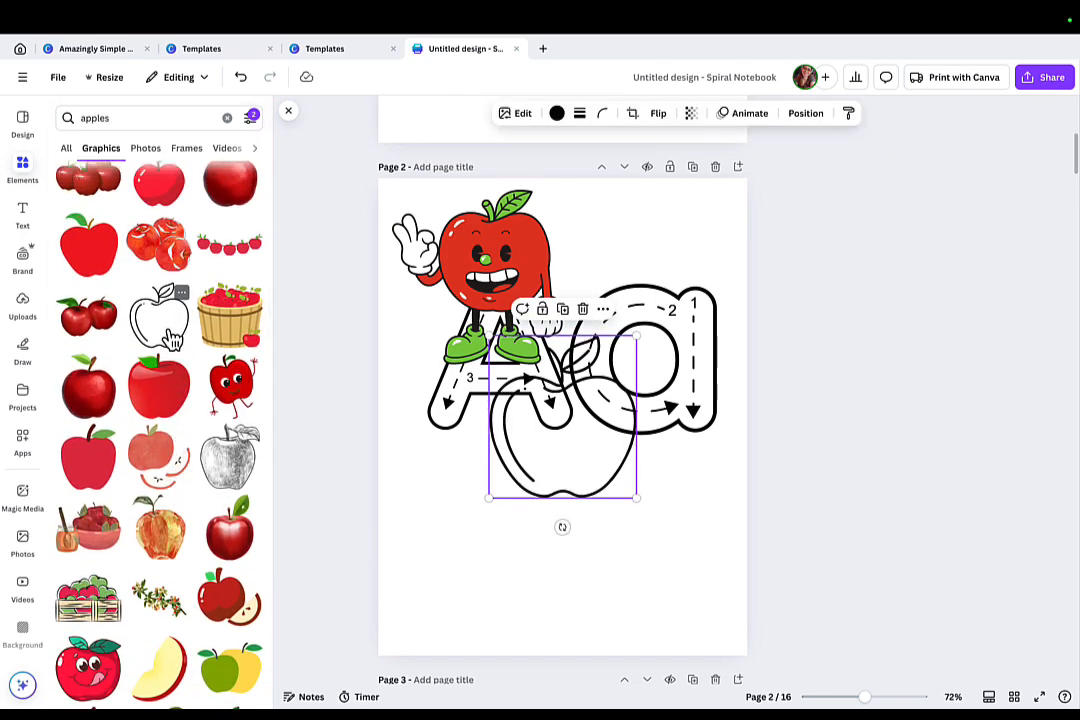
{"action": "left_click_drag", "start_coordinate": [588, 472], "coordinate": [593, 545]}
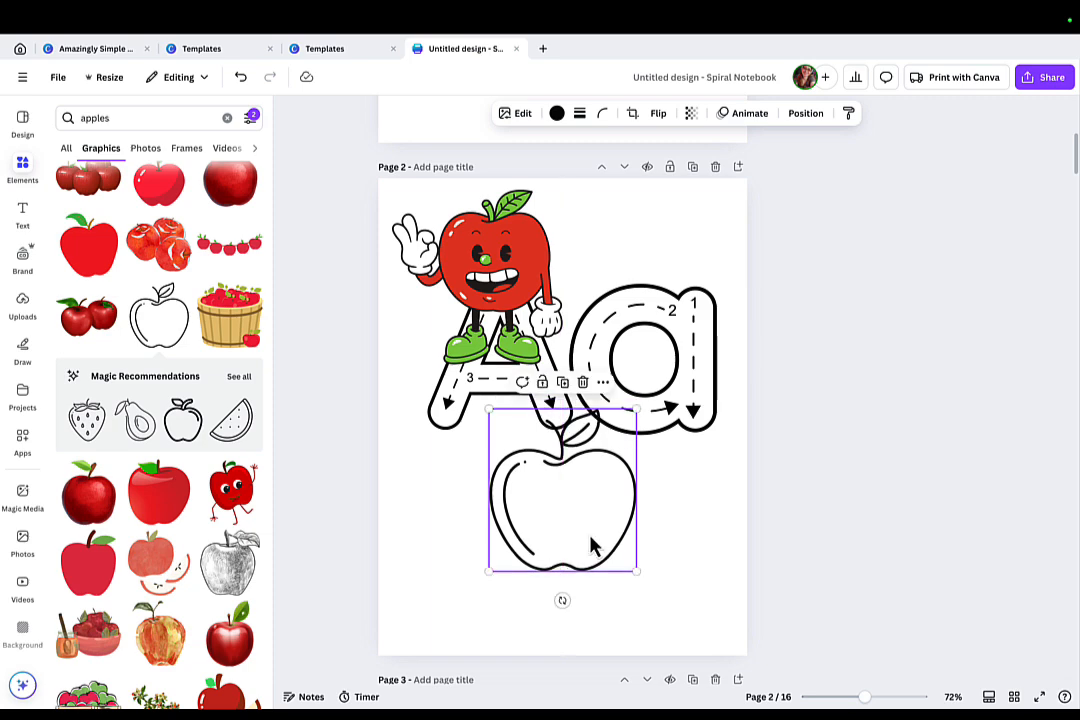
Step: Search the graphics for "apple legs" and attach the bent black legs with white shoes beneath the outline apple, scaled down to fit
{"action": "scroll", "coordinate": [677, 484], "scroll_direction": "down", "scroll_amount": 4}
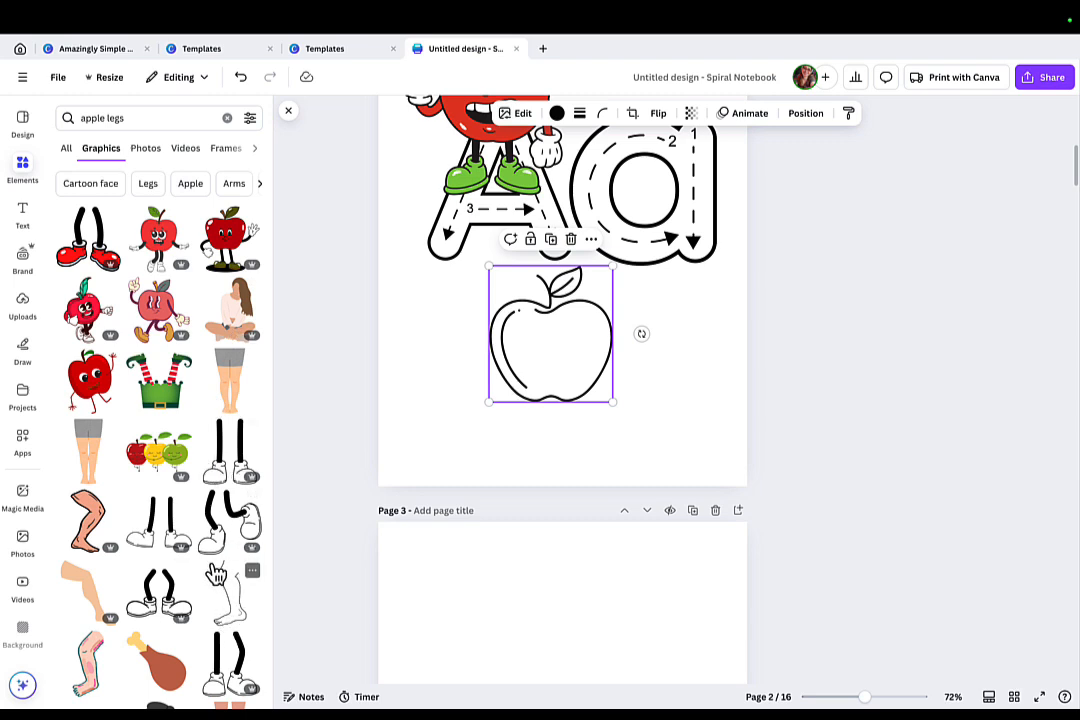
{"action": "scroll", "coordinate": [215, 573], "scroll_direction": "down", "scroll_amount": 3}
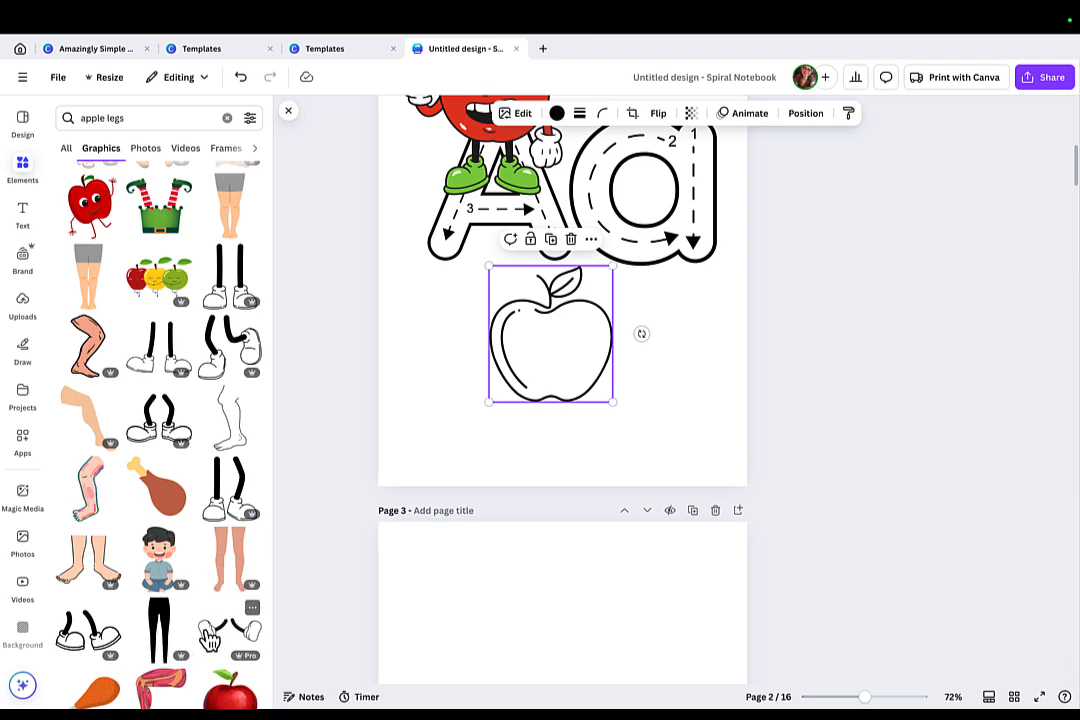
{"action": "scroll", "coordinate": [218, 551], "scroll_direction": "down", "scroll_amount": 6}
{"action": "scroll", "coordinate": [218, 551], "scroll_direction": "down", "scroll_amount": 2}
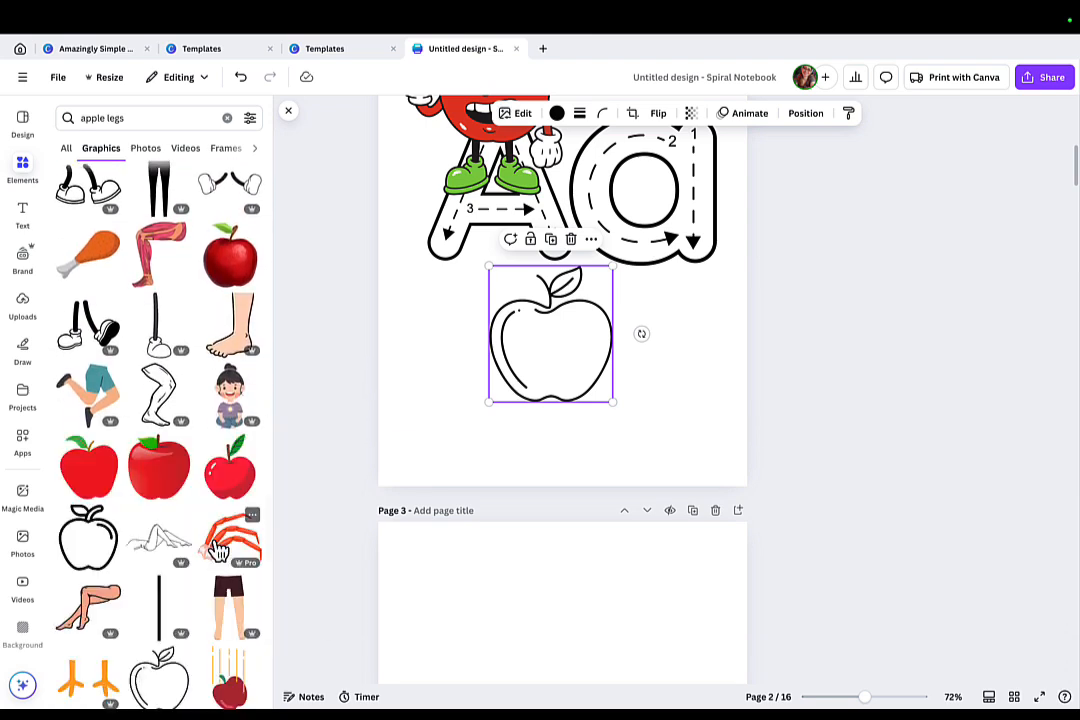
{"action": "scroll", "coordinate": [218, 551], "scroll_direction": "up", "scroll_amount": 3}
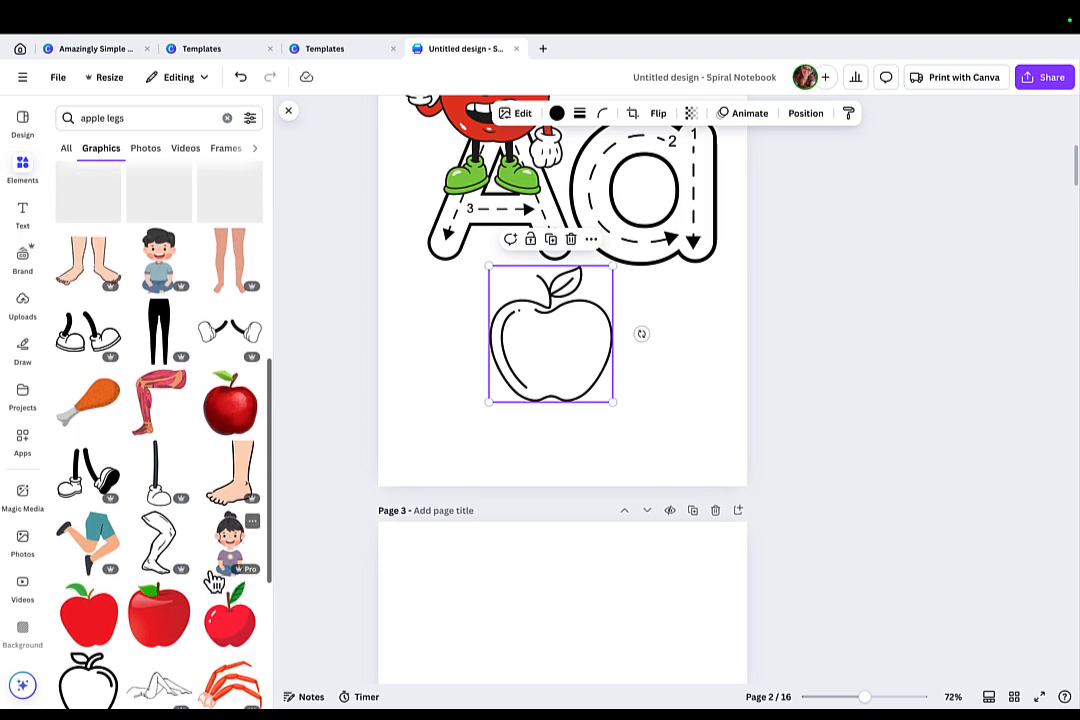
{"action": "scroll", "coordinate": [215, 580], "scroll_direction": "up", "scroll_amount": 7}
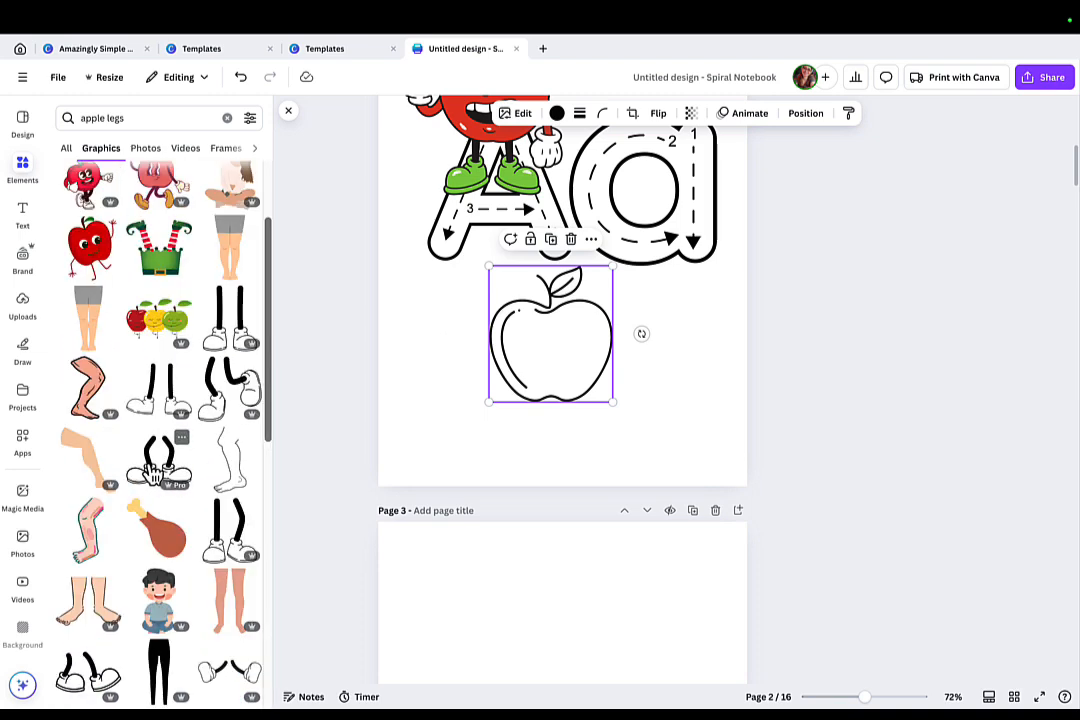
{"action": "left_click_drag", "start_coordinate": [159, 460], "coordinate": [610, 458]}
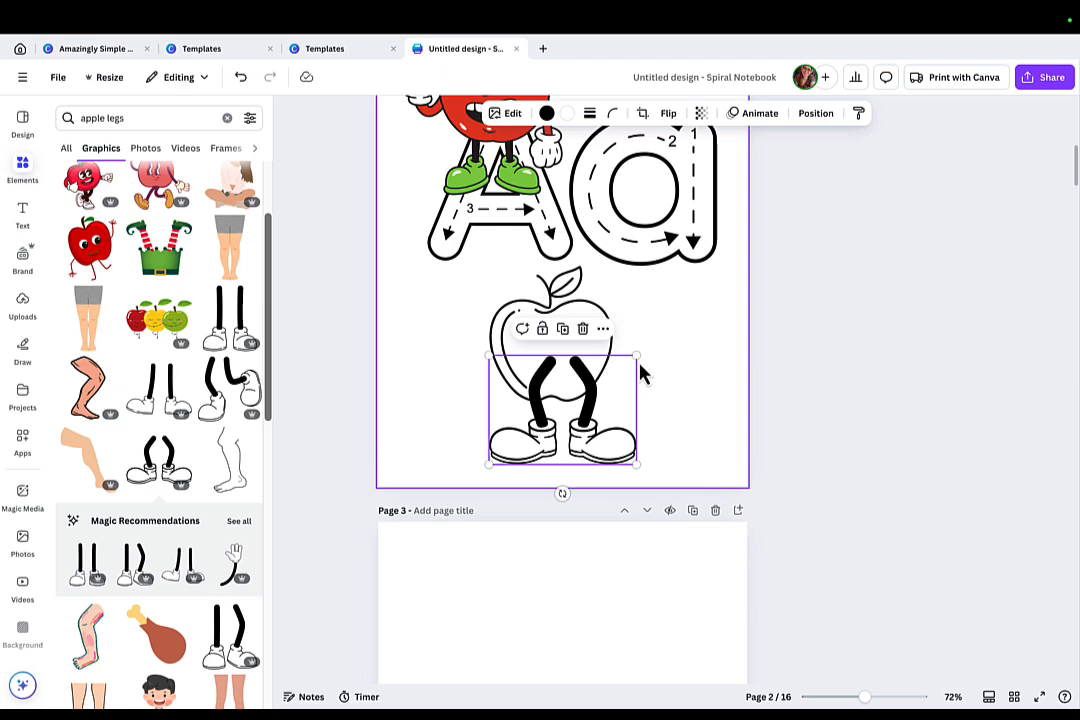
{"action": "left_click_drag", "start_coordinate": [638, 355], "coordinate": [590, 437]}
{"action": "left_click", "coordinate": [646, 395]}
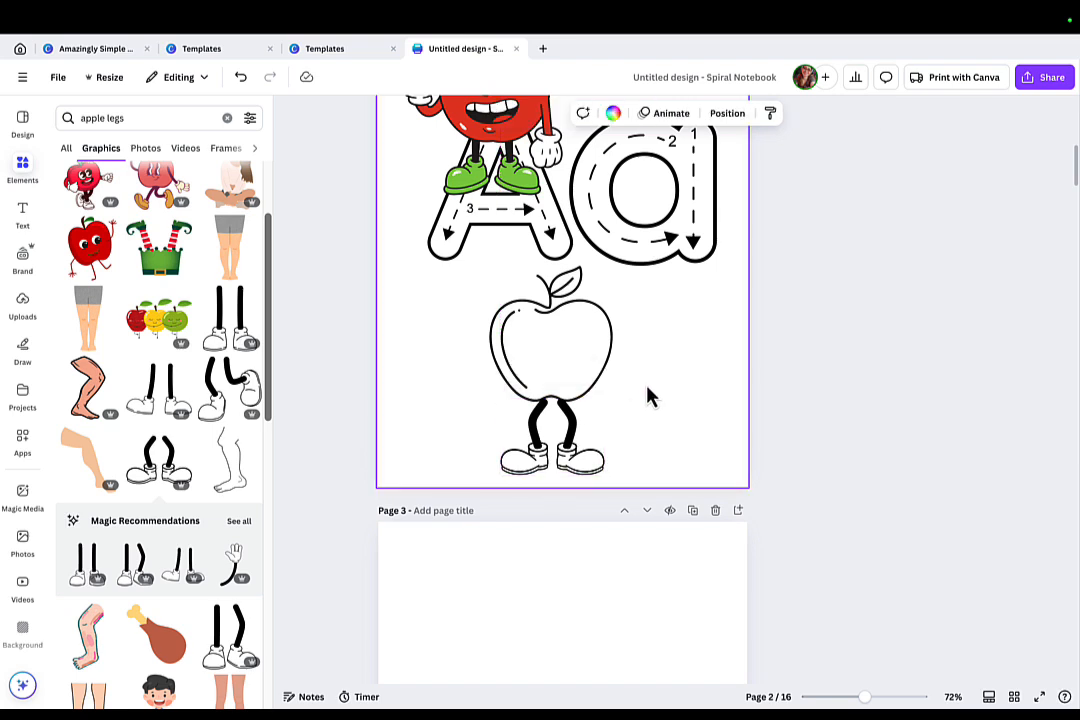
Step: Change the graphics search to "apple arms"
{"action": "left_click", "coordinate": [127, 118]}
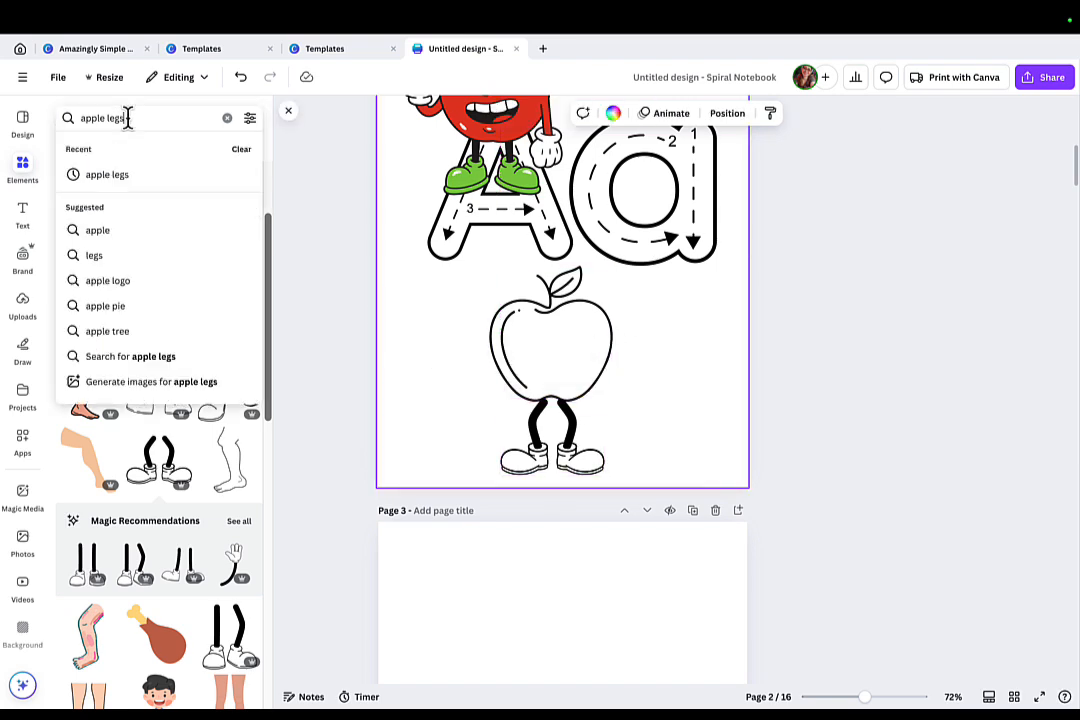
{"action": "key", "text": "BackSpace"}
{"action": "key", "text": "BackSpace"}
{"action": "key", "text": "BackSpace"}
{"action": "type", "text": "arms"}
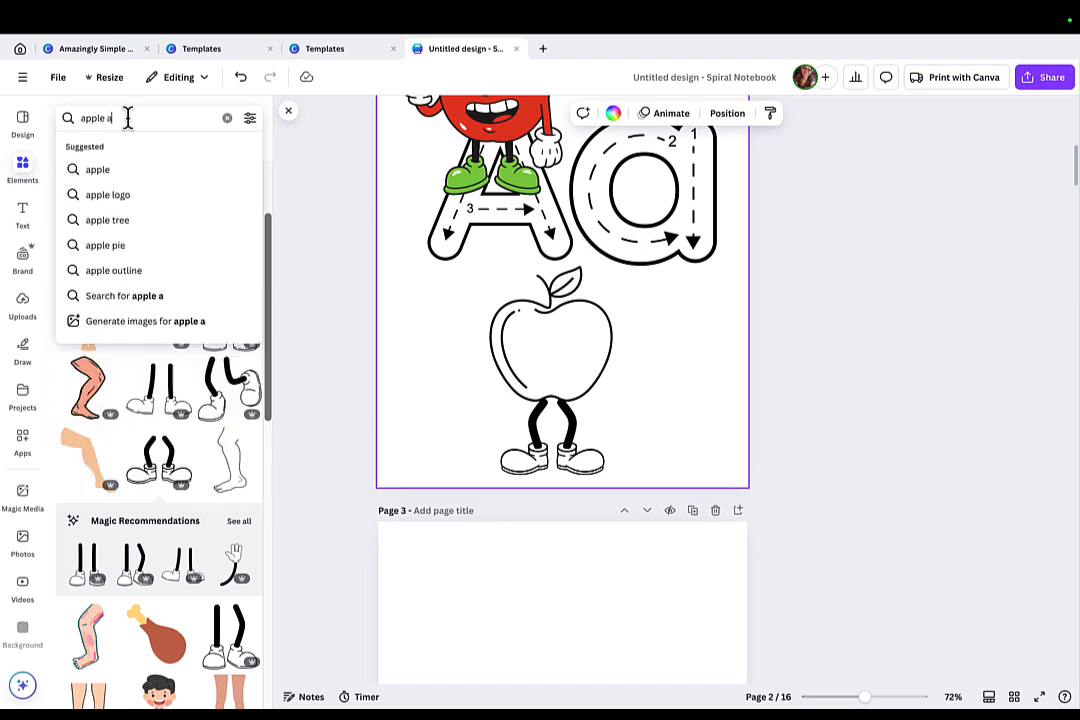
{"action": "key", "text": "Return"}
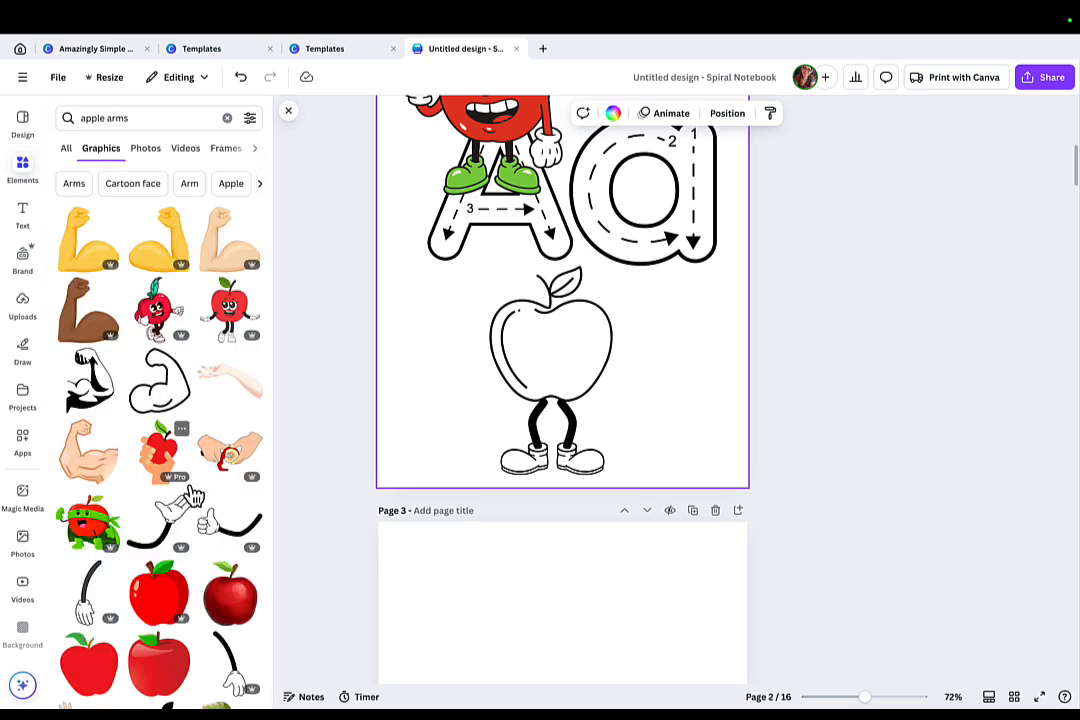
Step: Add the black arm with a closed white fist, scaled down and rotated to hang from the outline apple's right side
{"action": "scroll", "coordinate": [190, 500], "scroll_direction": "down", "scroll_amount": 2}
{"action": "scroll", "coordinate": [190, 500], "scroll_direction": "down", "scroll_amount": 1}
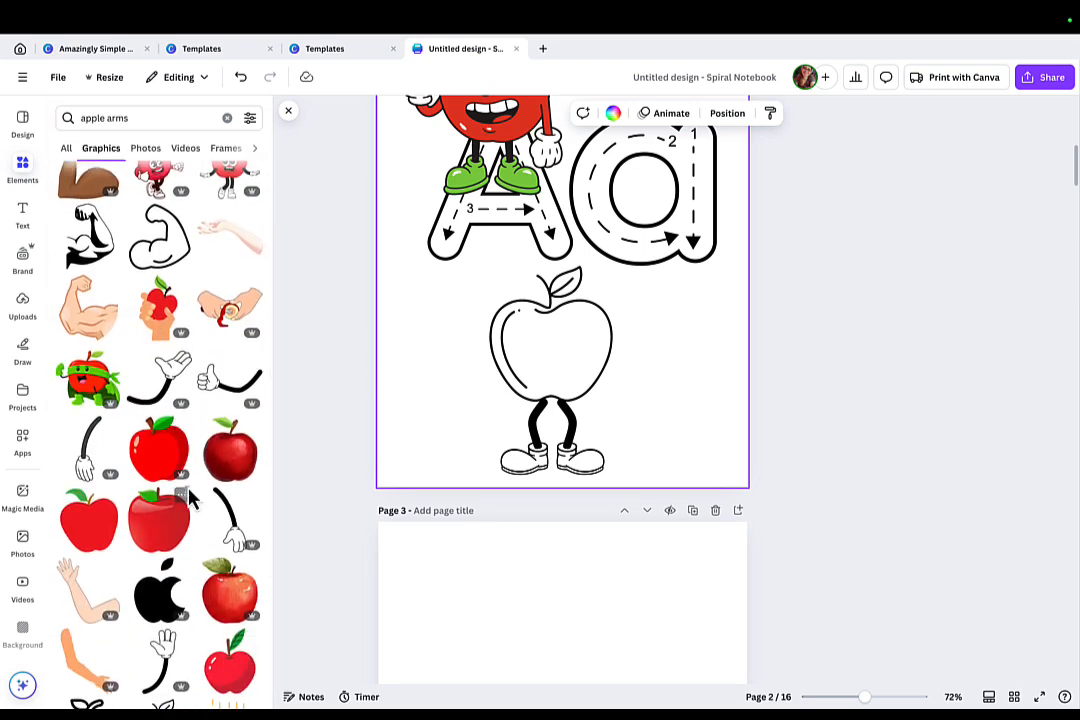
{"action": "scroll", "coordinate": [189, 496], "scroll_direction": "down", "scroll_amount": 2}
{"action": "scroll", "coordinate": [191, 495], "scroll_direction": "down", "scroll_amount": 2}
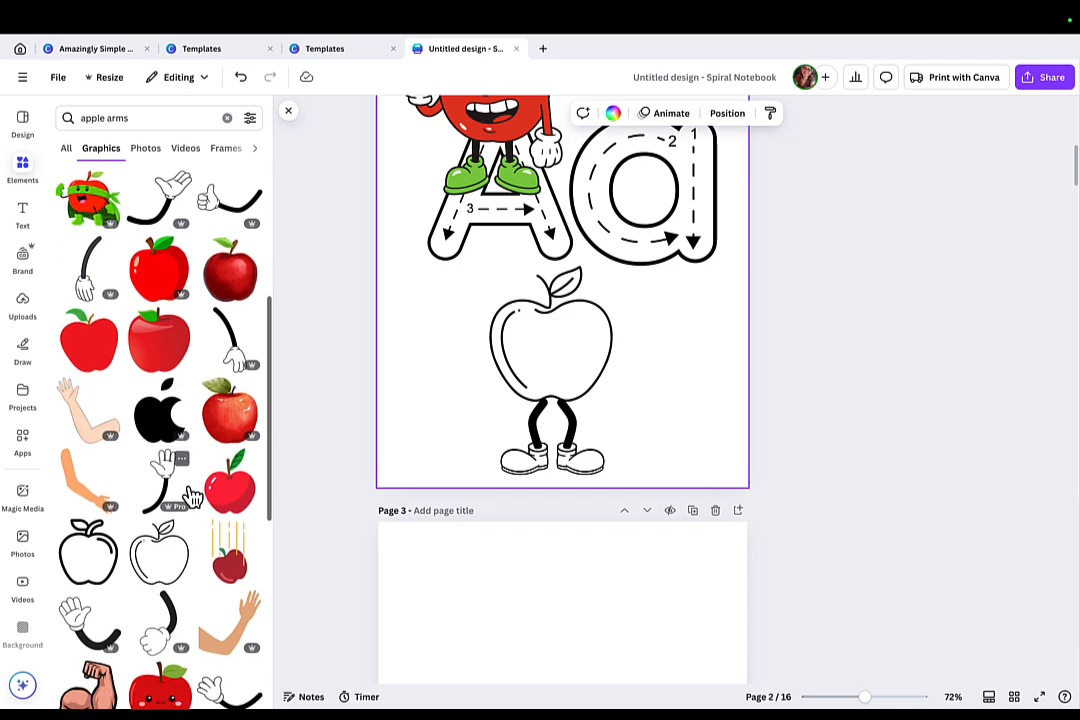
{"action": "left_click", "coordinate": [157, 632]}
{"action": "left_click_drag", "start_coordinate": [598, 289], "coordinate": [679, 392]}
{"action": "left_click_drag", "start_coordinate": [696, 452], "coordinate": [644, 342]}
{"action": "left_click_drag", "start_coordinate": [610, 300], "coordinate": [626, 380]}
{"action": "left_click_drag", "start_coordinate": [627, 445], "coordinate": [640, 428]}
{"action": "left_click", "coordinate": [697, 363]}
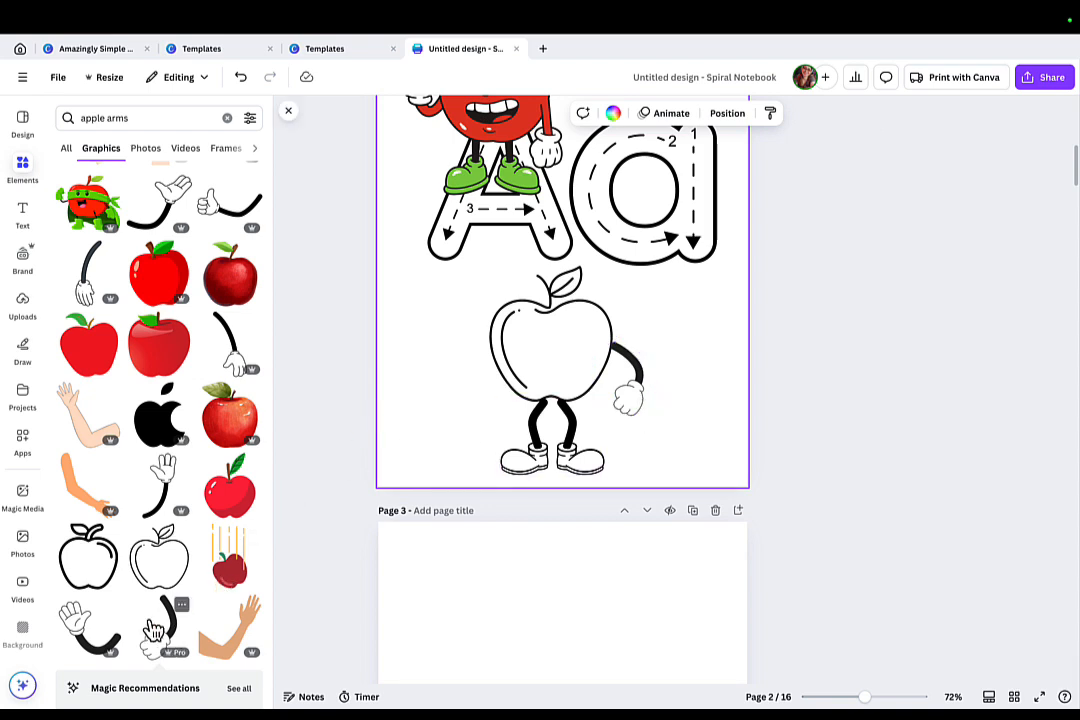
Step: Add the black arm with an open waving hand, scaled down and rotated to join the outline apple's left side
{"action": "left_click", "coordinate": [83, 592]}
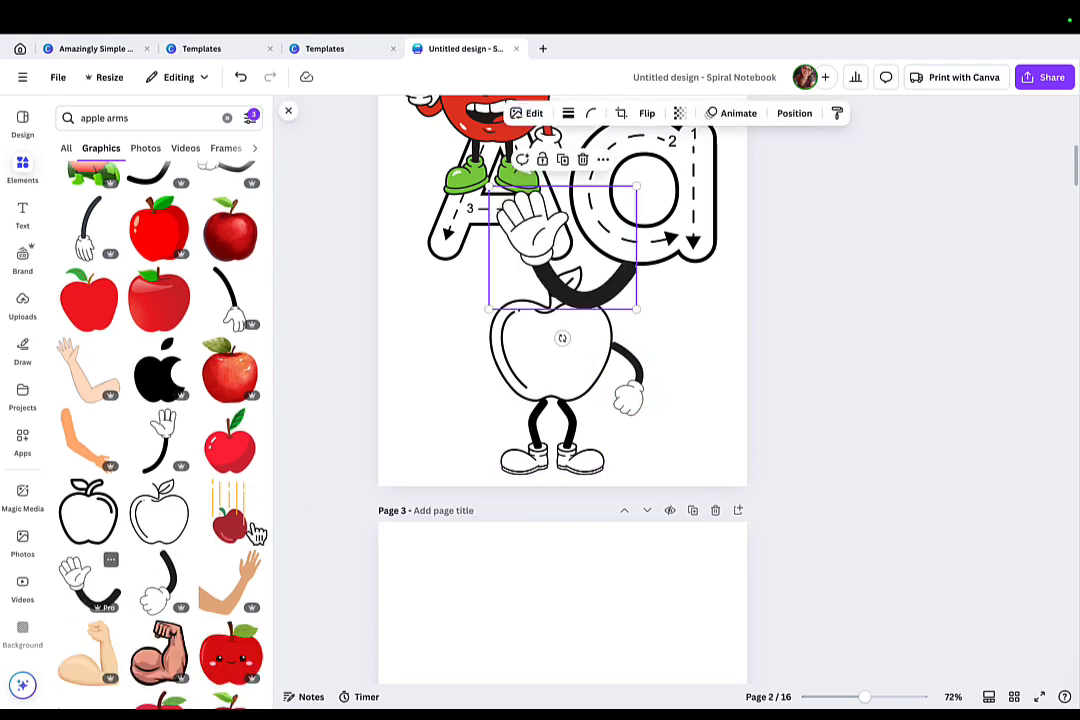
{"action": "left_click_drag", "start_coordinate": [594, 312], "coordinate": [465, 420]}
{"action": "left_click", "coordinate": [700, 365]}
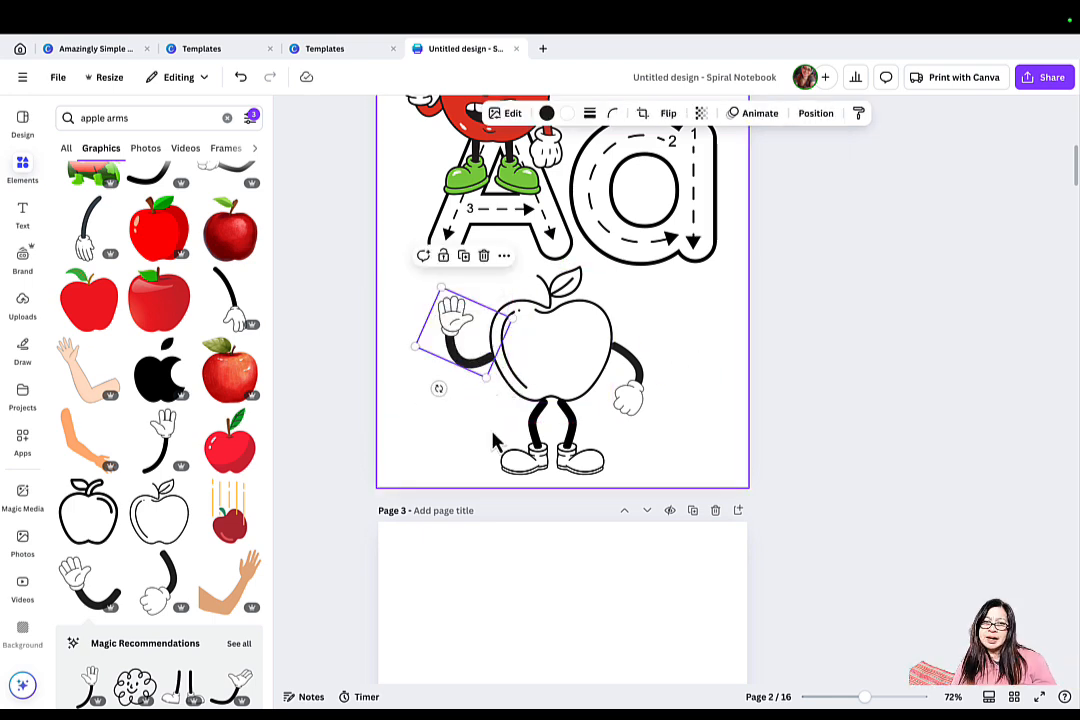
{"action": "left_click", "coordinate": [492, 441]}
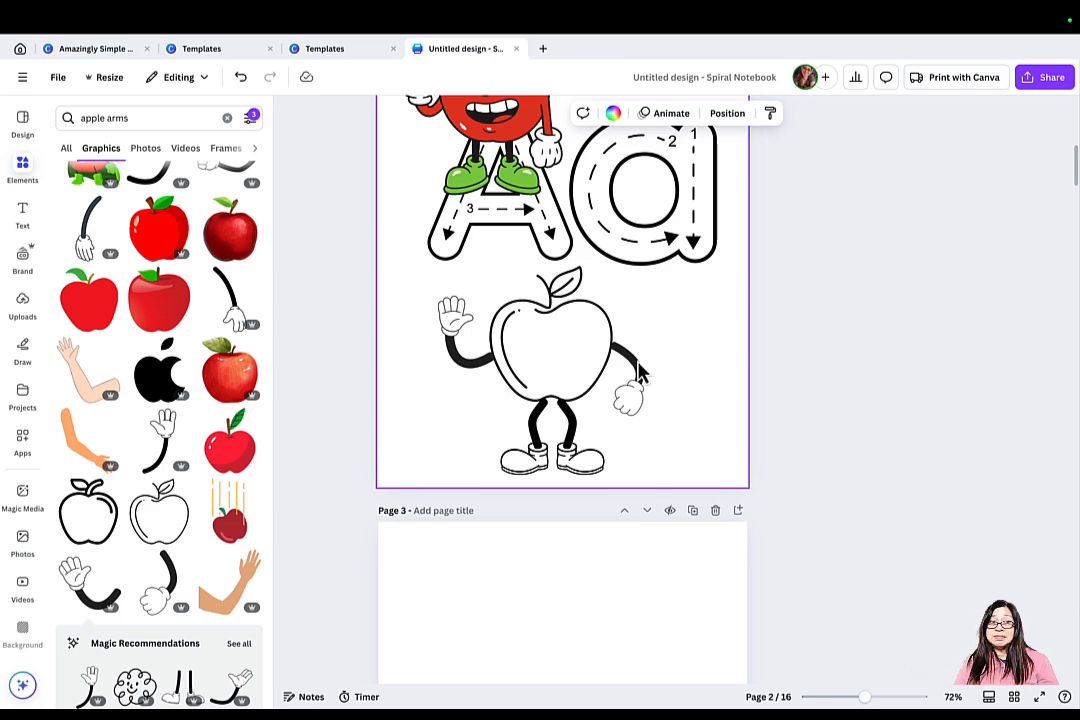
Step: Change the graphics search to "apple eyes"
{"action": "left_click", "coordinate": [140, 117]}
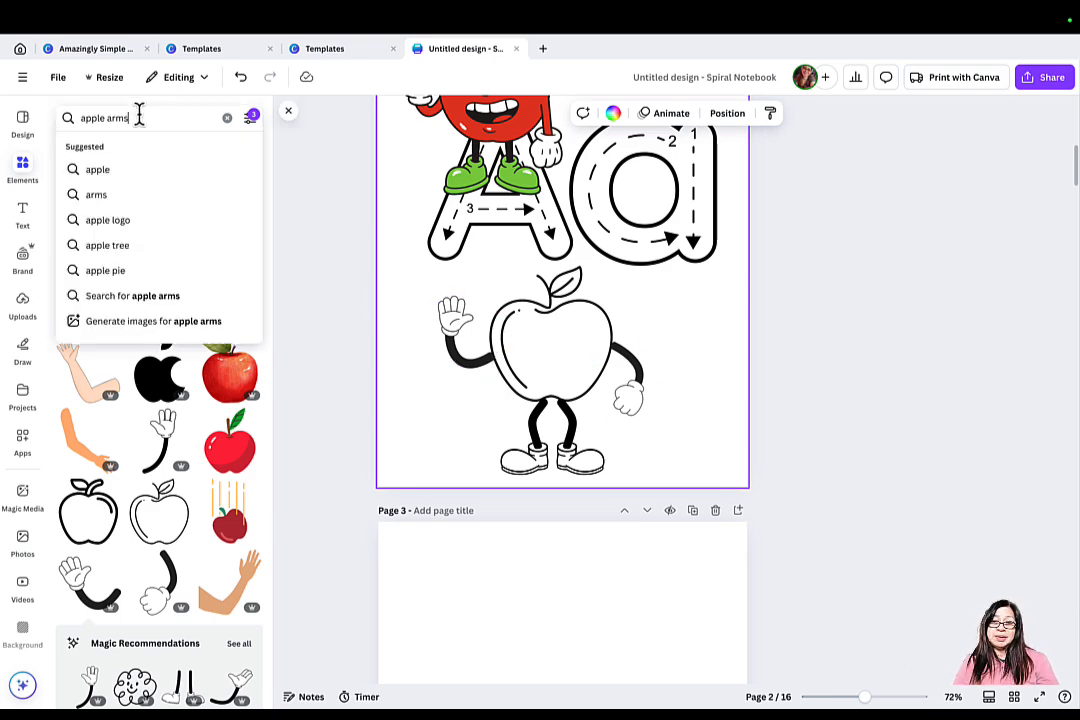
{"action": "key", "text": "BackSpace"}
{"action": "key", "text": "BackSpace"}
{"action": "key", "text": "BackSpace"}
{"action": "key", "text": "BackSpace"}
{"action": "type", "text": "eyes"}
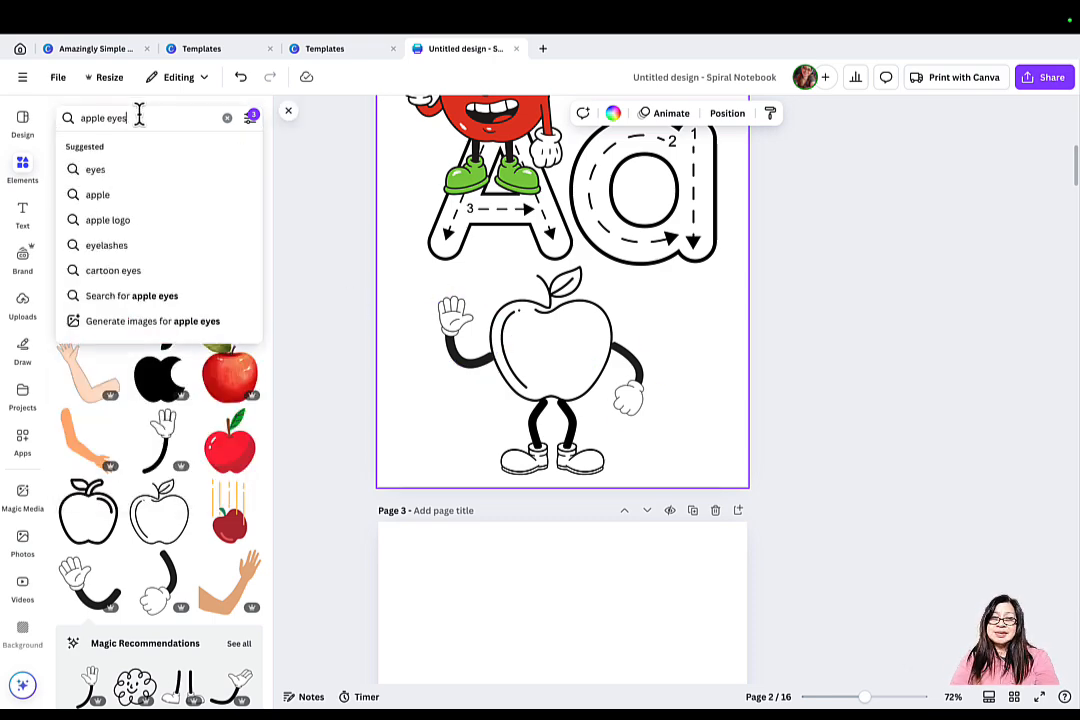
{"action": "key", "text": "Return"}
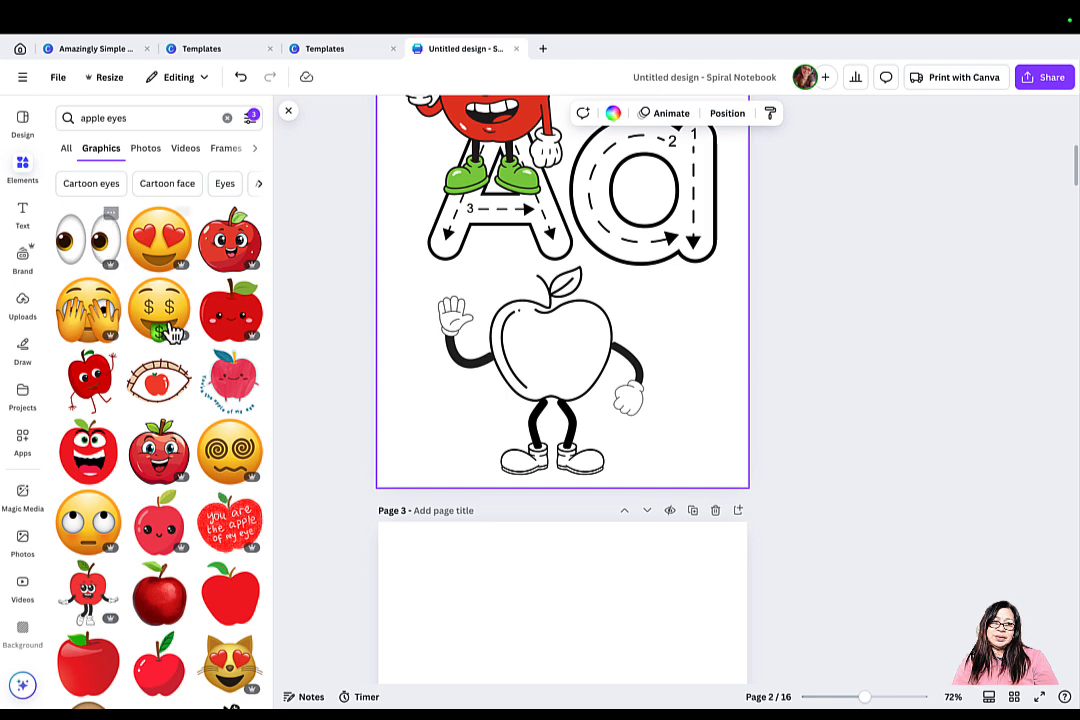
Step: Exclude Pro graphics from the search filter, keeping only free static ones
{"action": "left_click", "coordinate": [251, 117]}
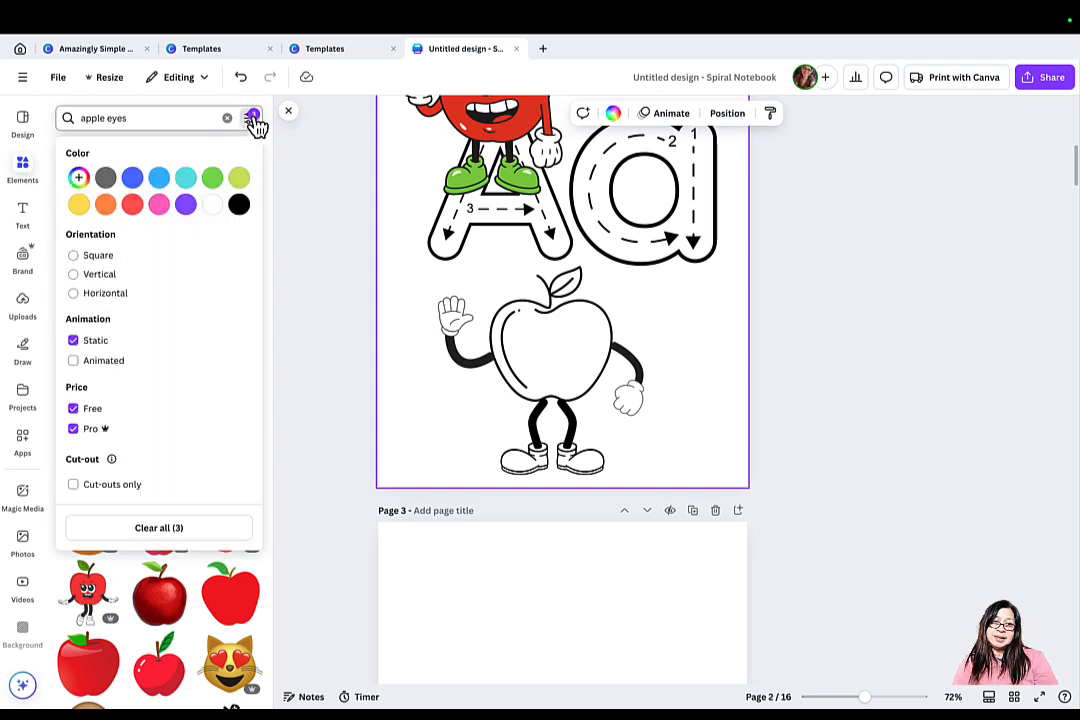
{"action": "left_click", "coordinate": [74, 429]}
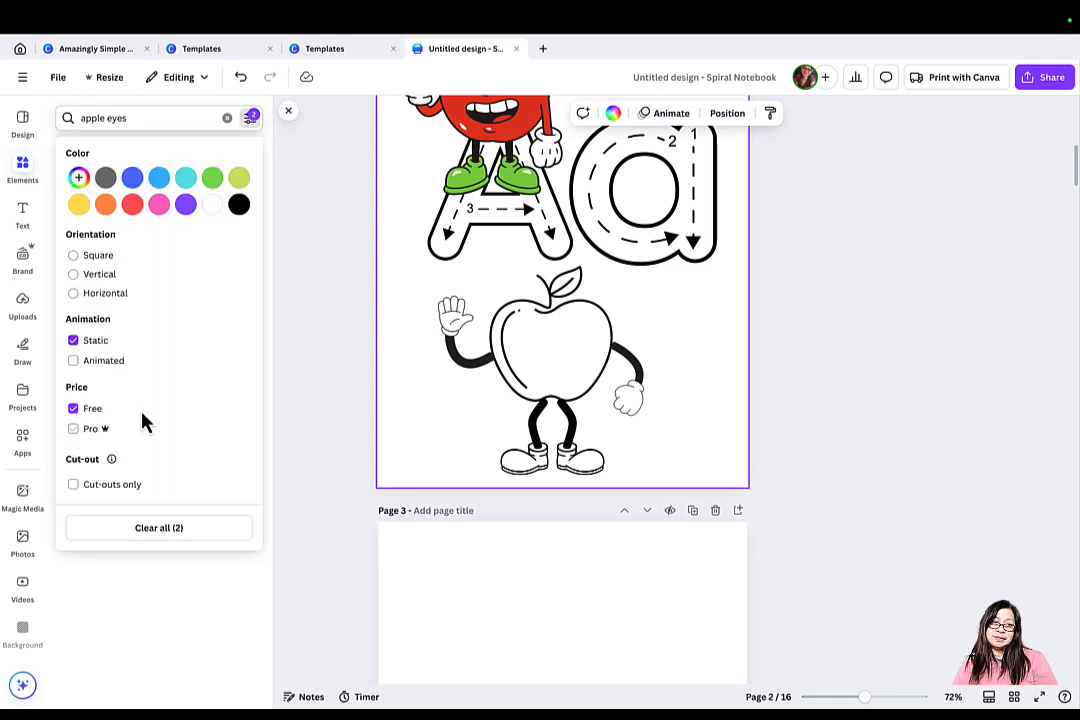
{"action": "left_click", "coordinate": [293, 391]}
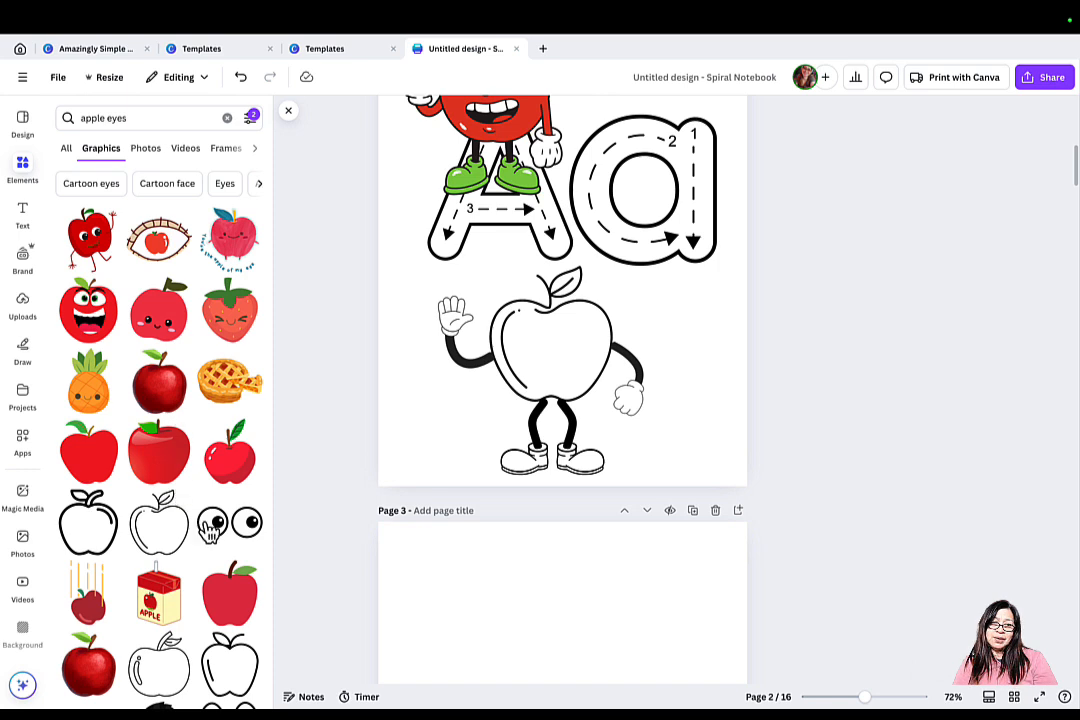
Step: Add the round cartoon eyes with side lashes, scaled down and centred on the upper half of the outline apple
{"action": "scroll", "coordinate": [251, 538], "scroll_direction": "down", "scroll_amount": 2}
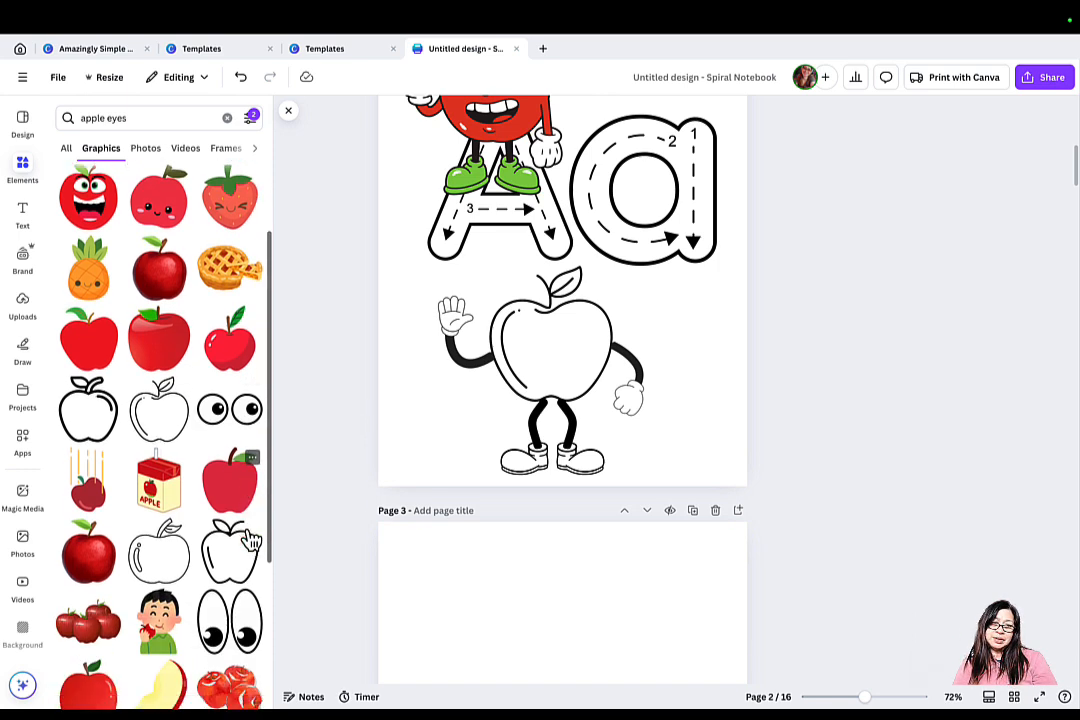
{"action": "scroll", "coordinate": [251, 540], "scroll_direction": "down", "scroll_amount": 4}
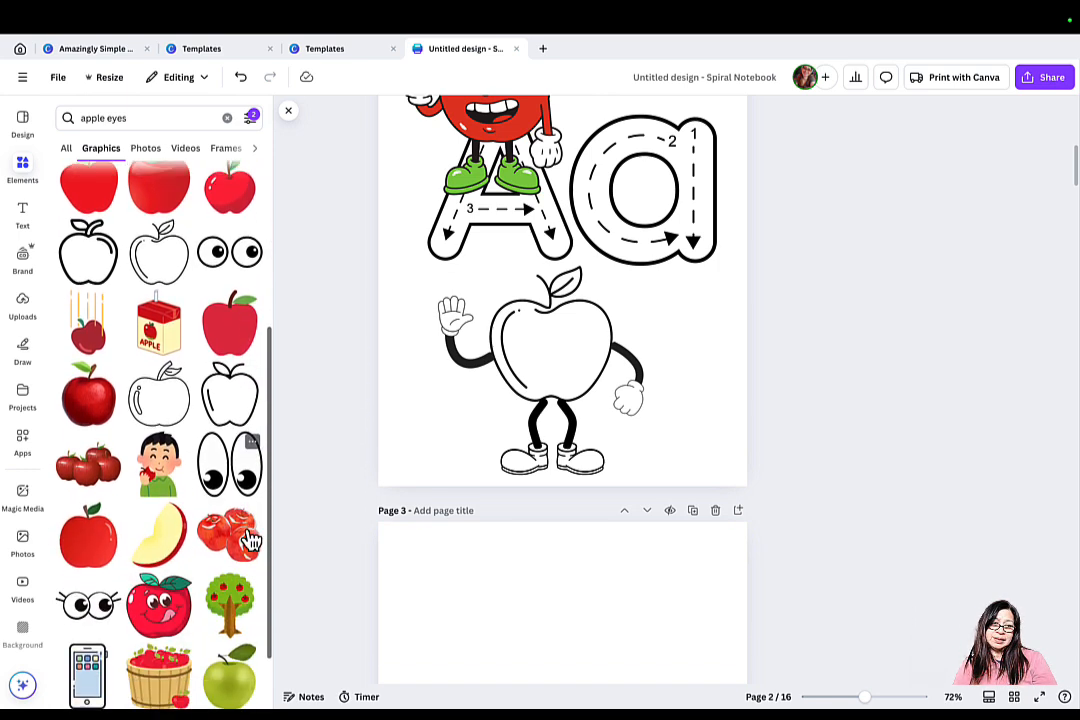
{"action": "scroll", "coordinate": [251, 540], "scroll_direction": "down", "scroll_amount": 3}
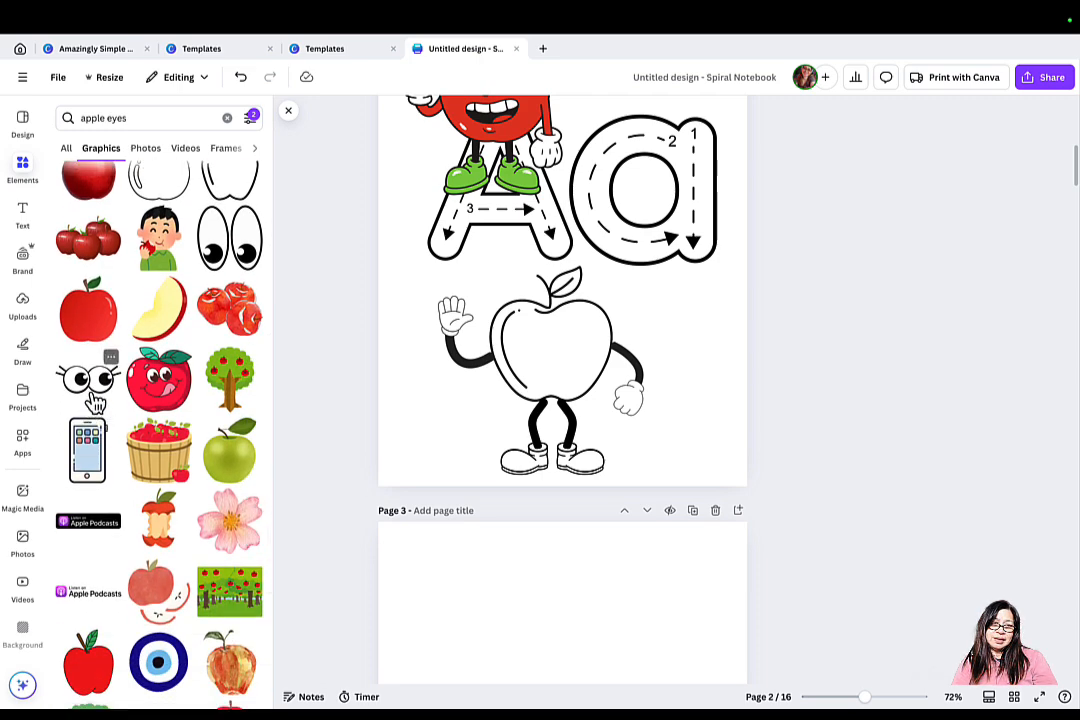
{"action": "left_click", "coordinate": [90, 380]}
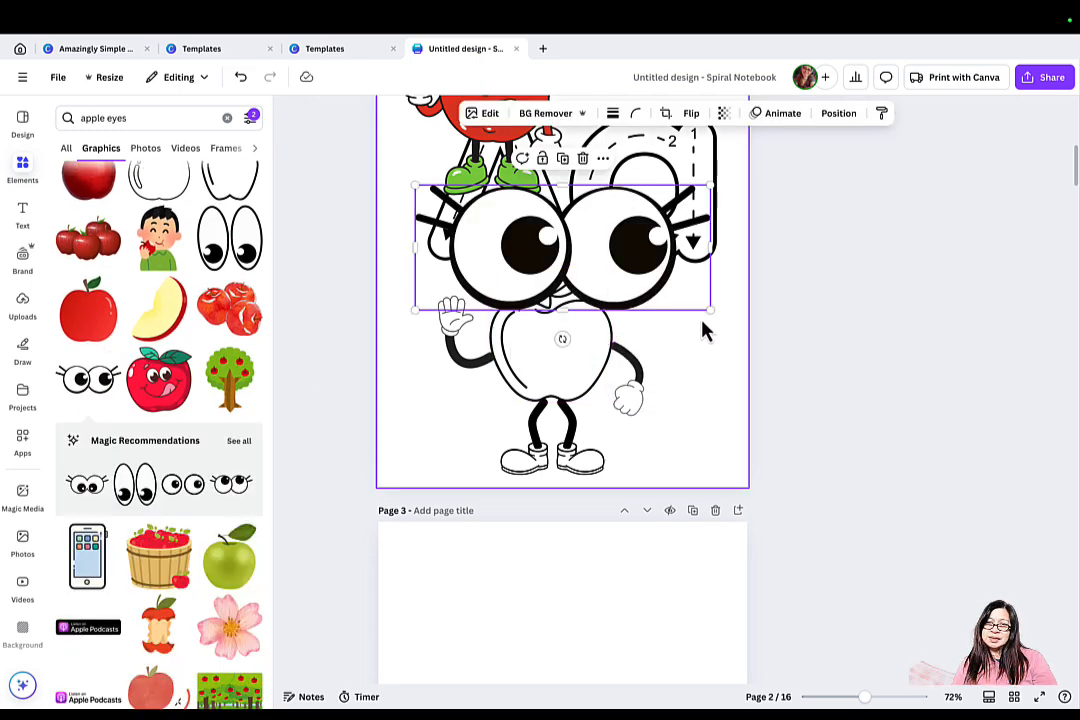
{"action": "left_click_drag", "start_coordinate": [709, 311], "coordinate": [560, 340]}
{"action": "left_click", "coordinate": [668, 338]}
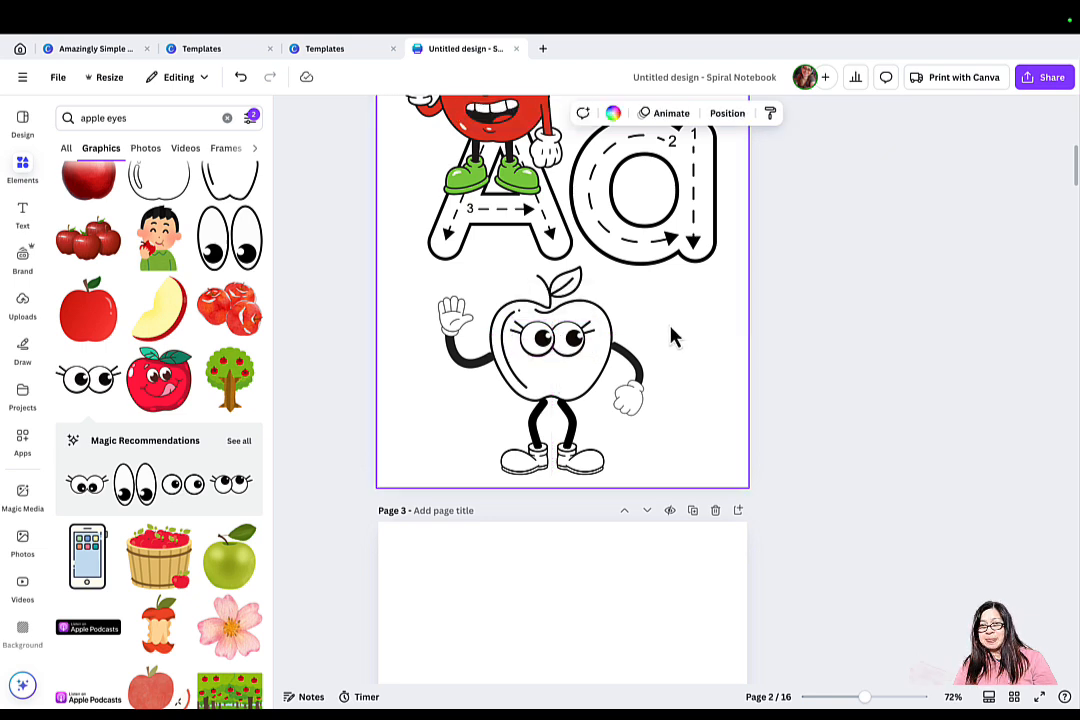
{"action": "left_click", "coordinate": [577, 355]}
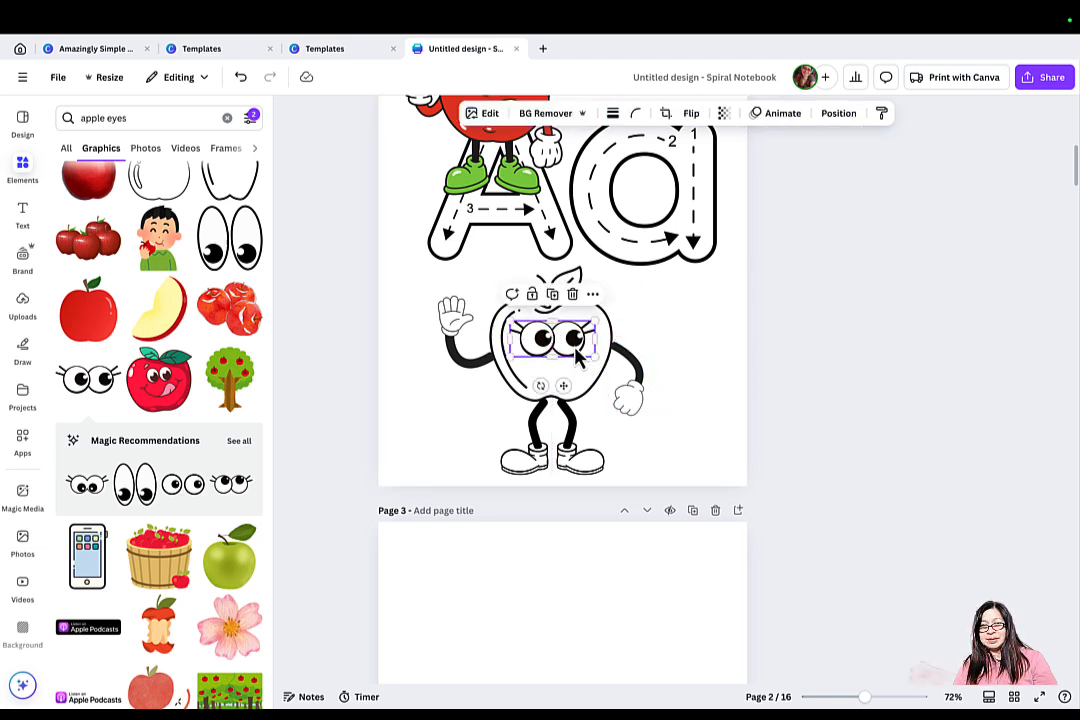
Step: Change the graphics search to "apple mouth"
{"action": "left_click", "coordinate": [153, 117]}
{"action": "key", "text": "BackSpace"}
{"action": "key", "text": "BackSpace"}
{"action": "key", "text": "BackSpace"}
{"action": "key", "text": "BackSpace"}
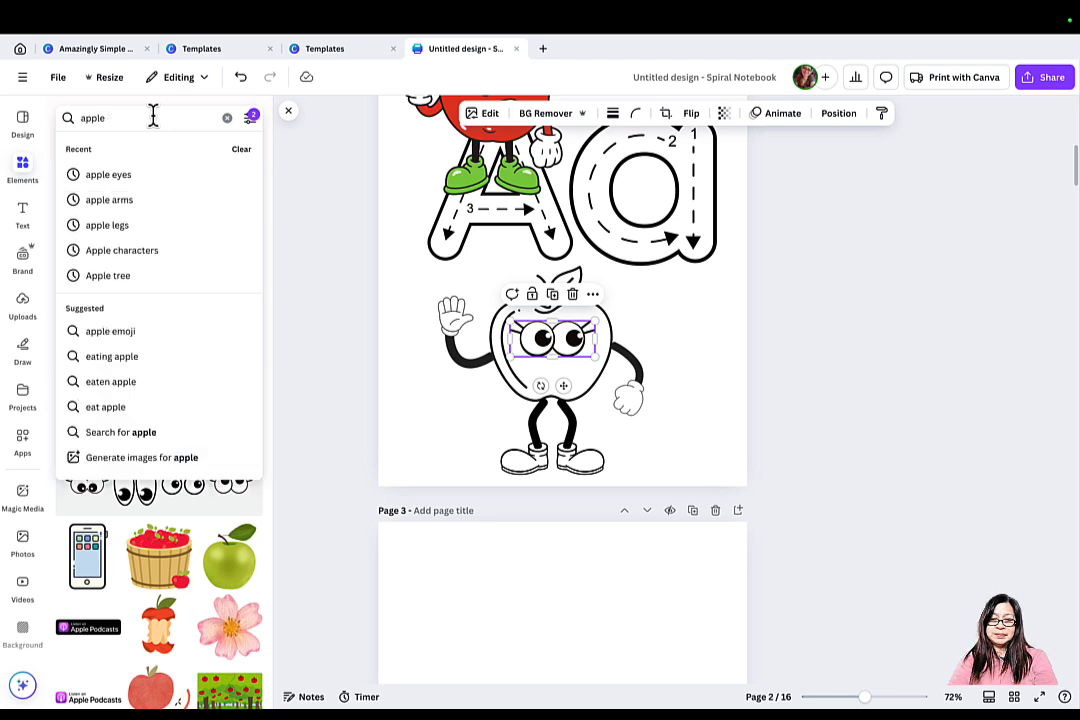
{"action": "type", "text": "mouth"}
{"action": "key", "text": "Return"}
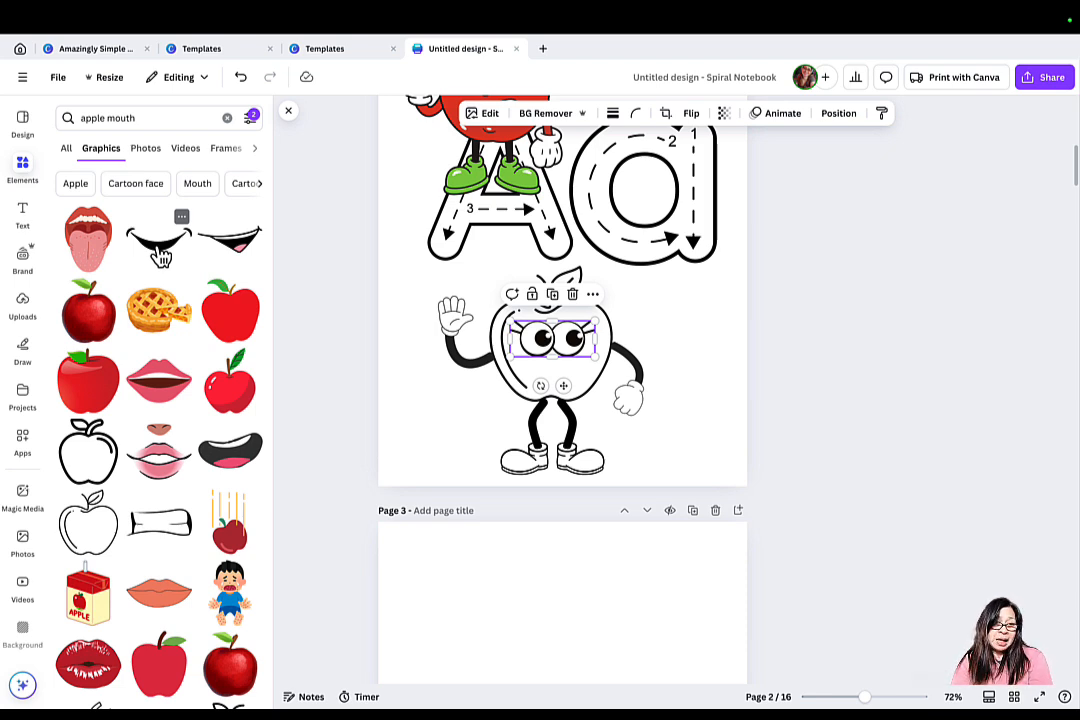
Step: Add the black-outlined toothy grin, scaled down and placed just below the eyes on the outline apple
{"action": "scroll", "coordinate": [152, 418], "scroll_direction": "down", "scroll_amount": 4}
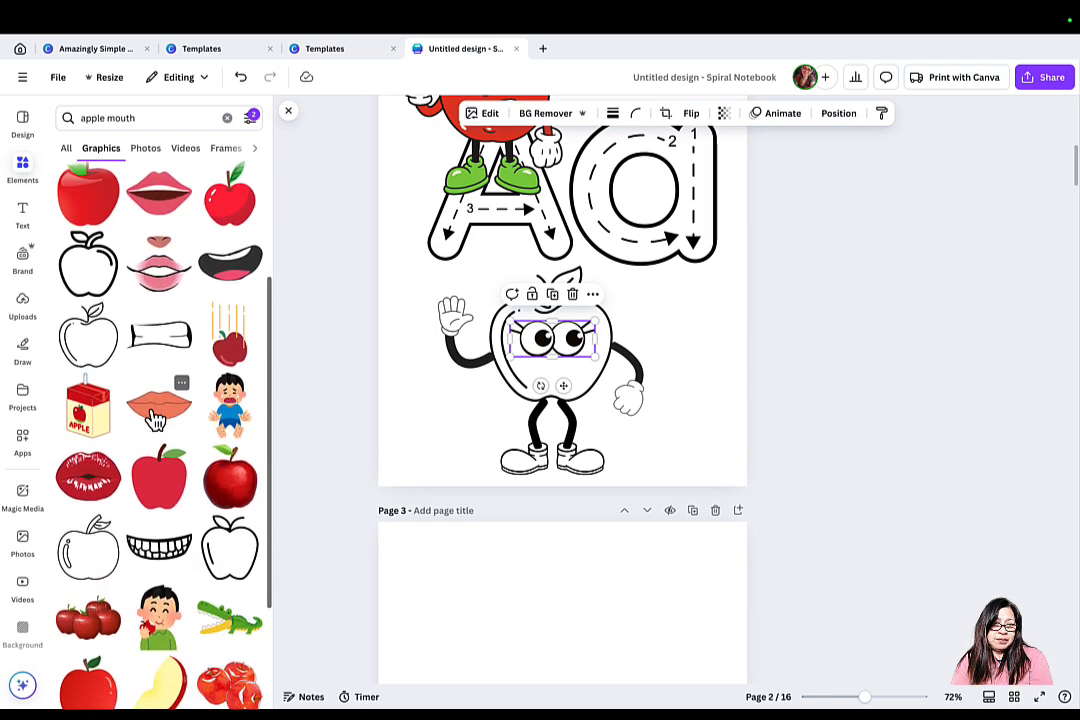
{"action": "scroll", "coordinate": [155, 418], "scroll_direction": "down", "scroll_amount": 3}
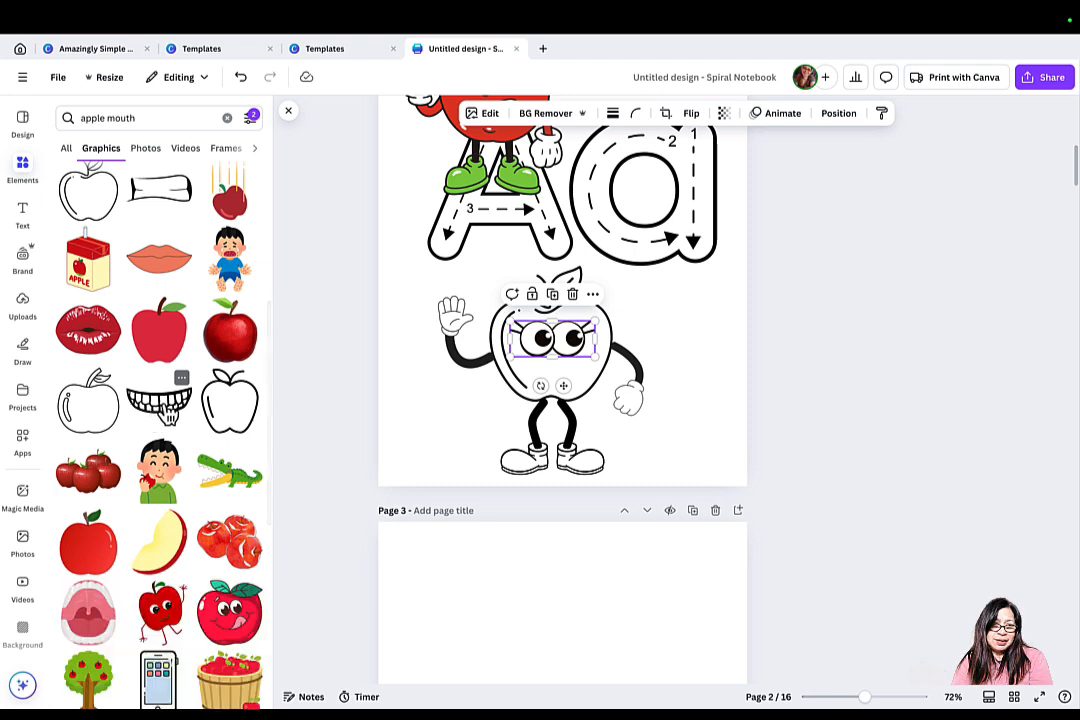
{"action": "left_click", "coordinate": [162, 402]}
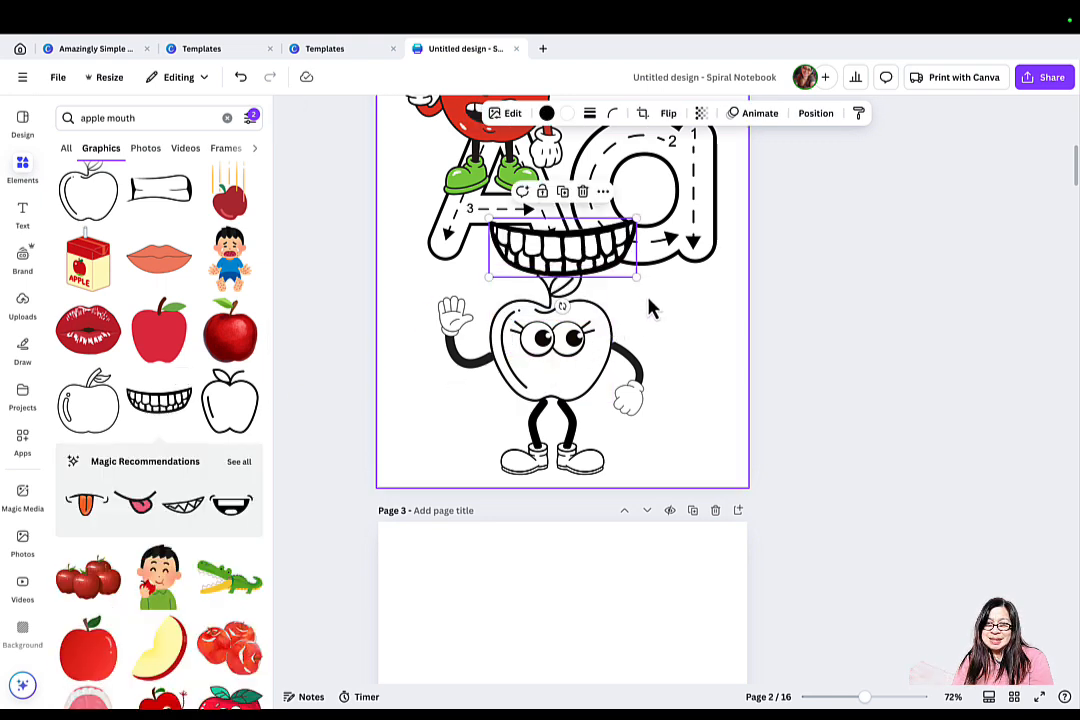
{"action": "left_click_drag", "start_coordinate": [636, 276], "coordinate": [563, 375]}
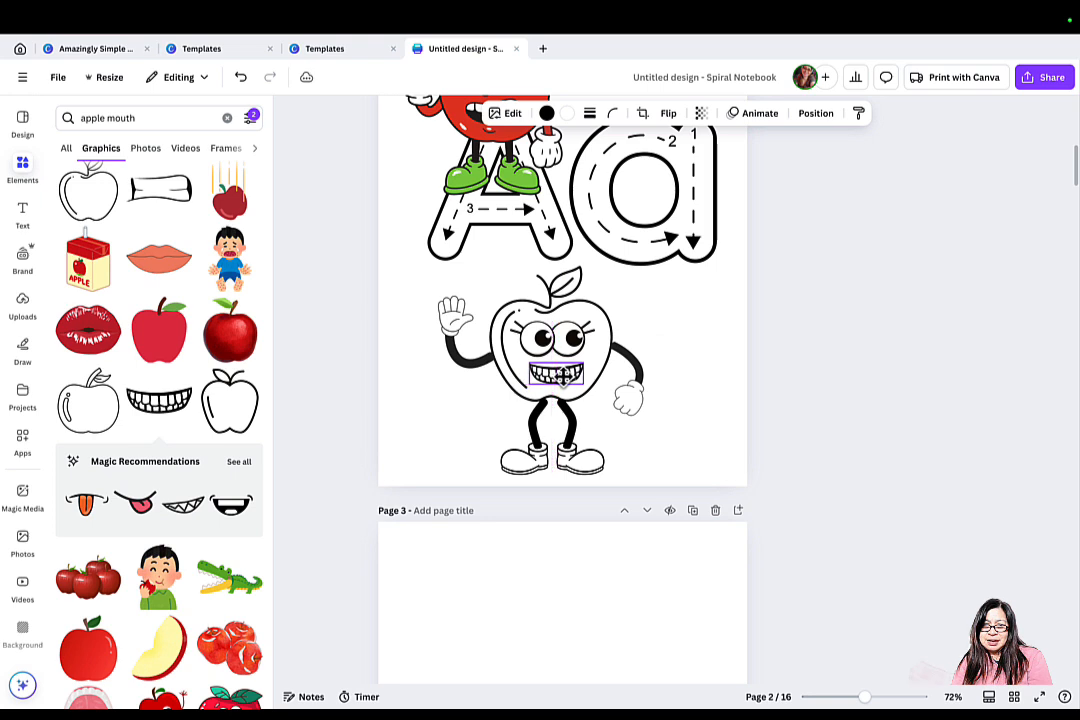
{"action": "left_click", "coordinate": [697, 321]}
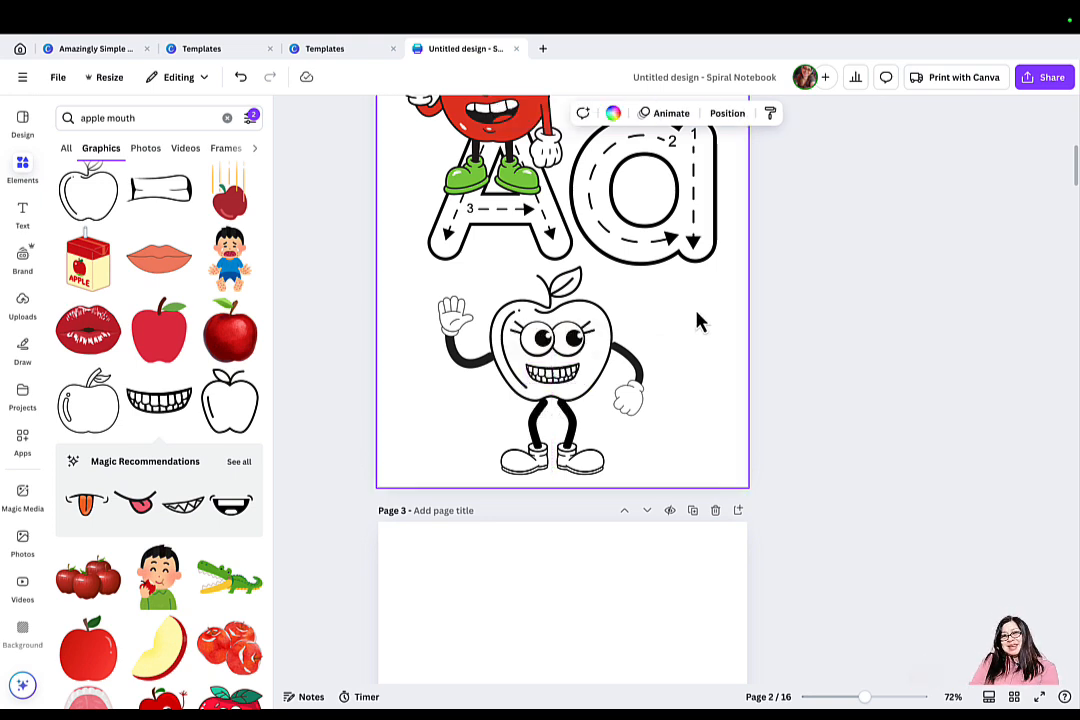
Step: Nudge the eyes onto the outline apple's centre line and group all parts of the apple character
{"action": "left_click", "coordinate": [574, 341]}
{"action": "left_click_drag", "start_coordinate": [574, 341], "coordinate": [568, 337]}
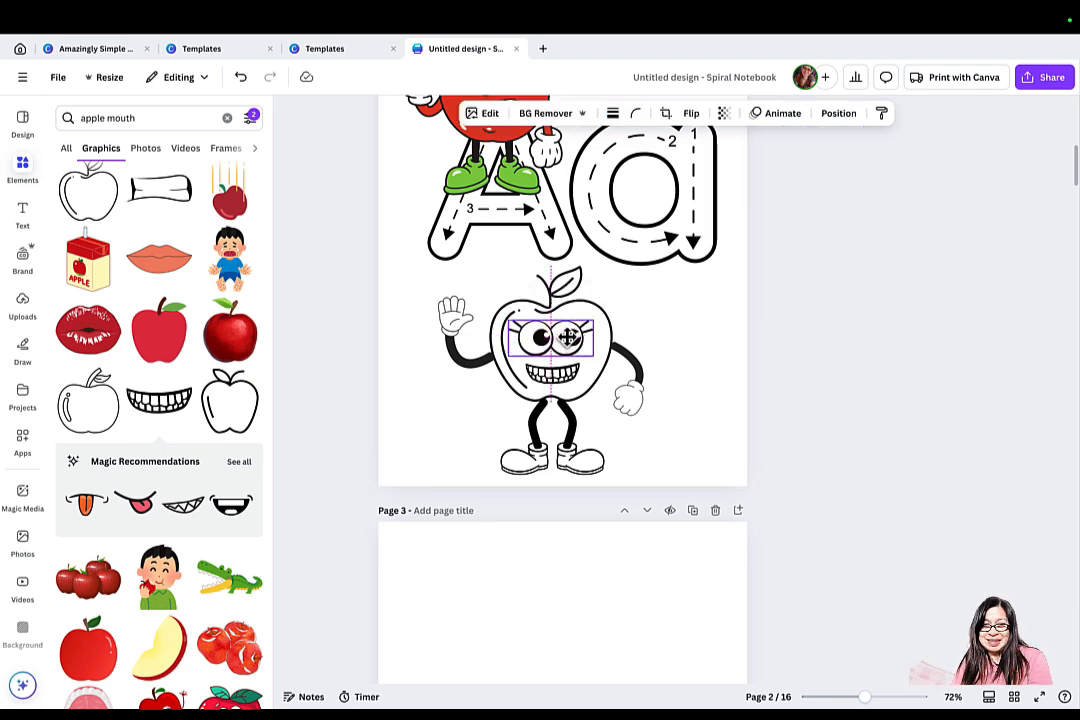
{"action": "left_click", "coordinate": [738, 341]}
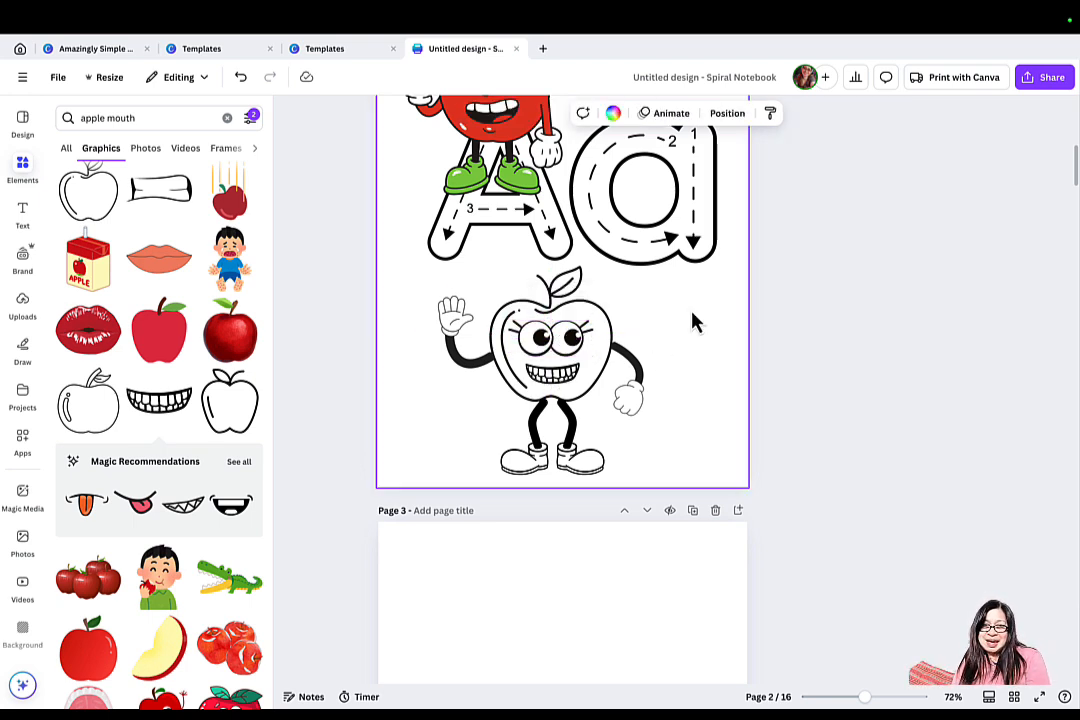
{"action": "left_click_drag", "start_coordinate": [440, 287], "coordinate": [628, 457]}
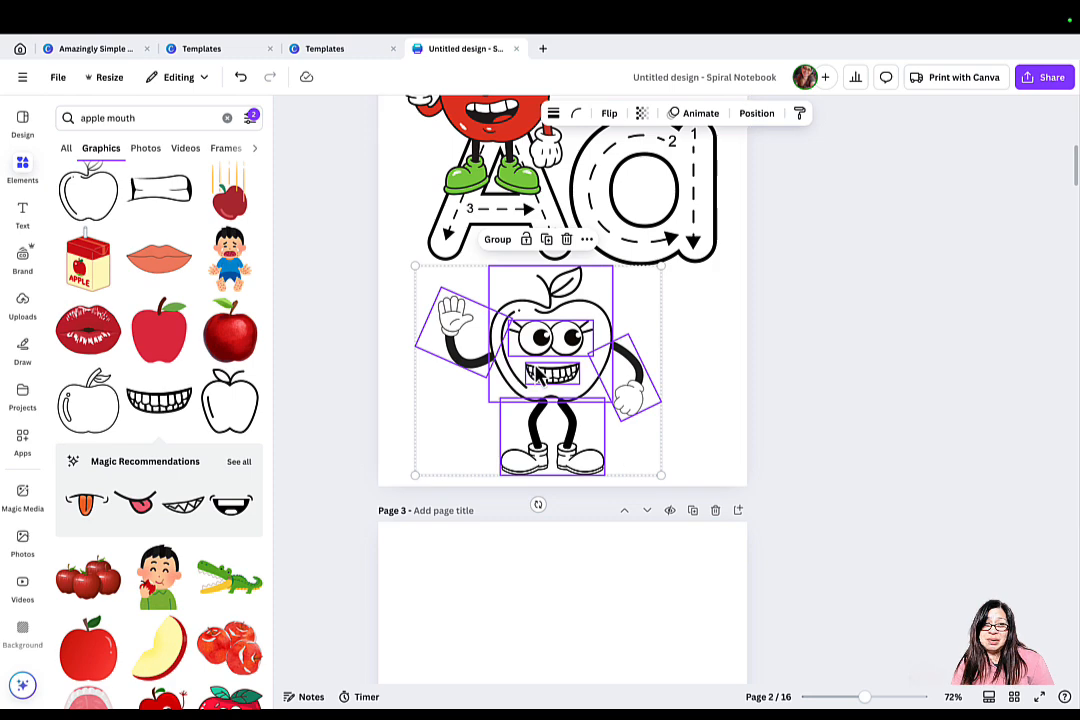
{"action": "left_click", "coordinate": [499, 240]}
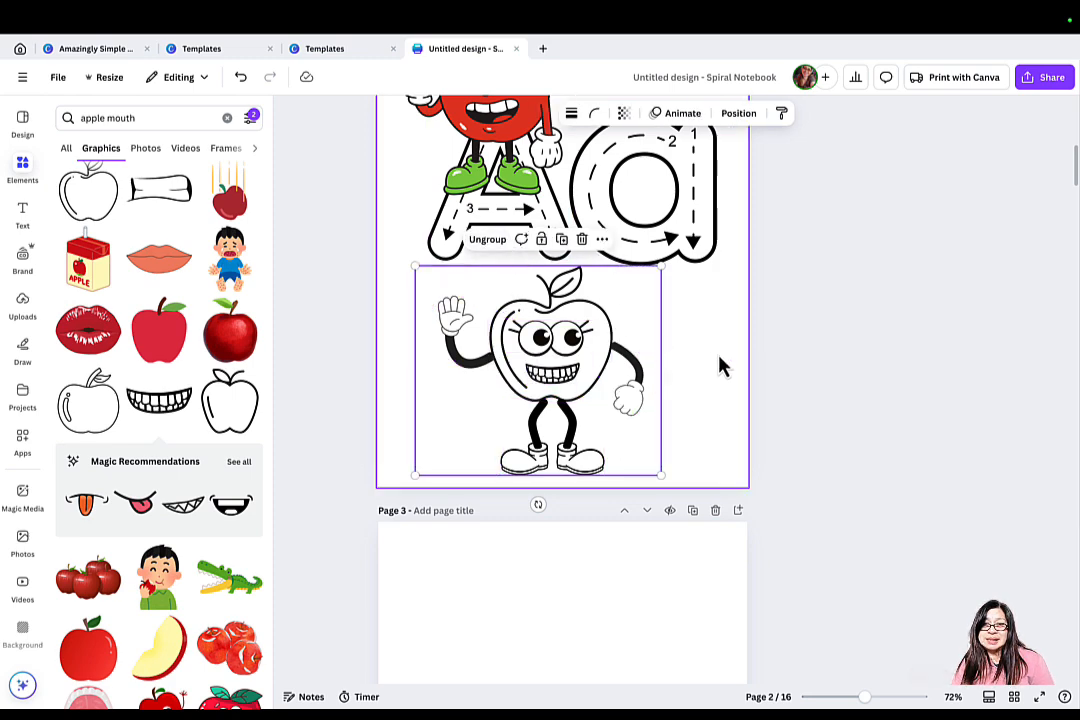
Step: Scale the grouped apple character down slightly and centre it beneath the tracing letters on page 2
{"action": "left_click_drag", "start_coordinate": [542, 395], "coordinate": [567, 395]}
{"action": "left_click_drag", "start_coordinate": [683, 265], "coordinate": [650, 300]}
{"action": "left_click_drag", "start_coordinate": [590, 381], "coordinate": [602, 377]}
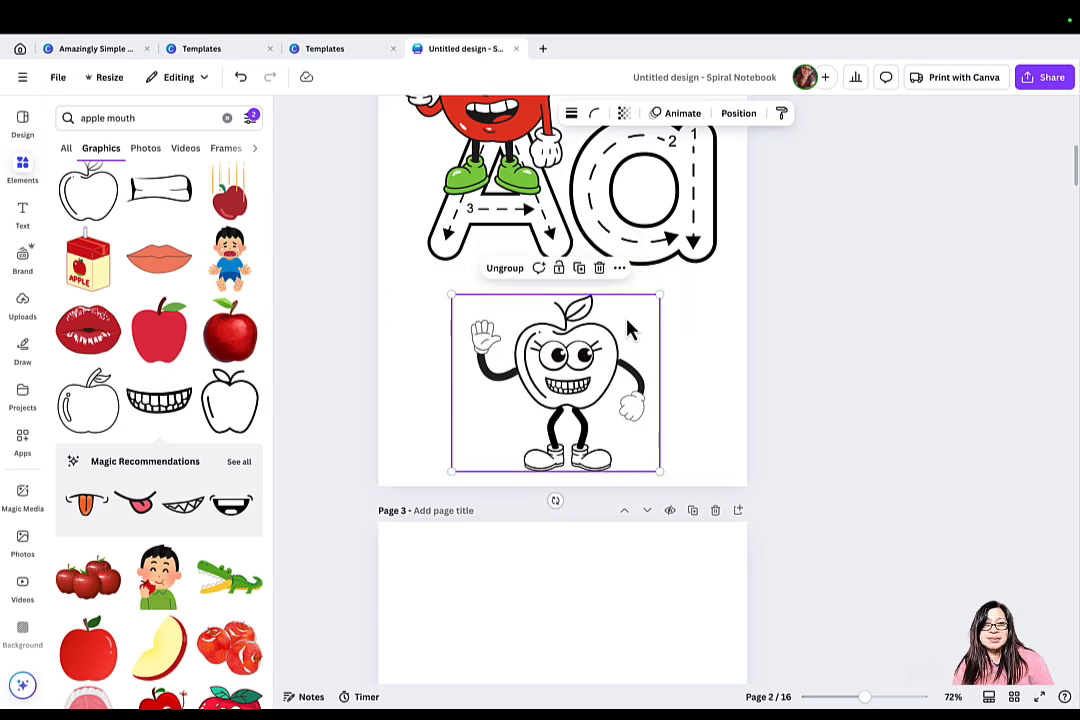
Step: Delete the red cartoon apple that overlaps the capital A on page 2
{"action": "scroll", "coordinate": [662, 325], "scroll_direction": "down", "scroll_amount": 1}
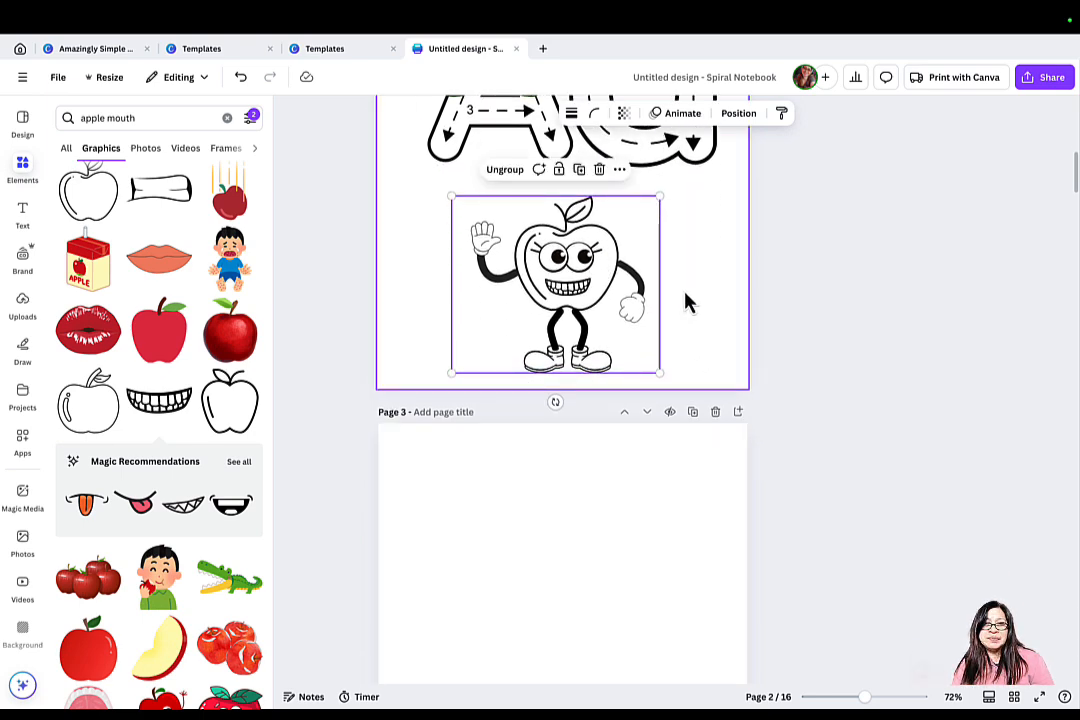
{"action": "scroll", "coordinate": [687, 301], "scroll_direction": "up", "scroll_amount": 2}
{"action": "scroll", "coordinate": [687, 301], "scroll_direction": "up", "scroll_amount": 1}
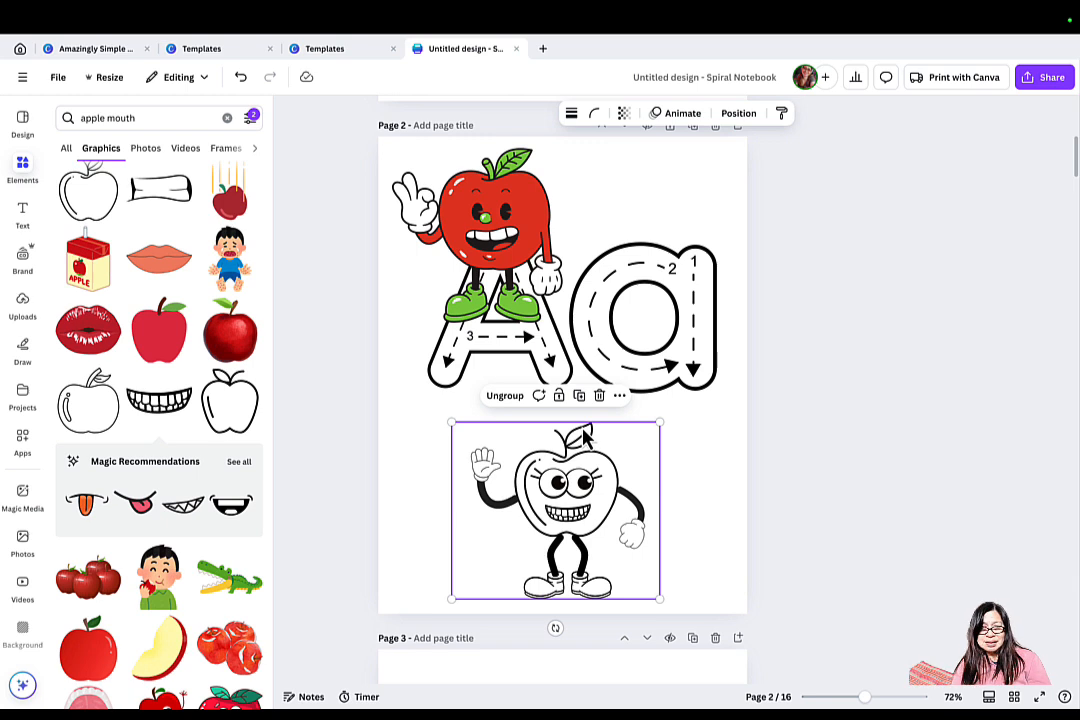
{"action": "left_click", "coordinate": [516, 258]}
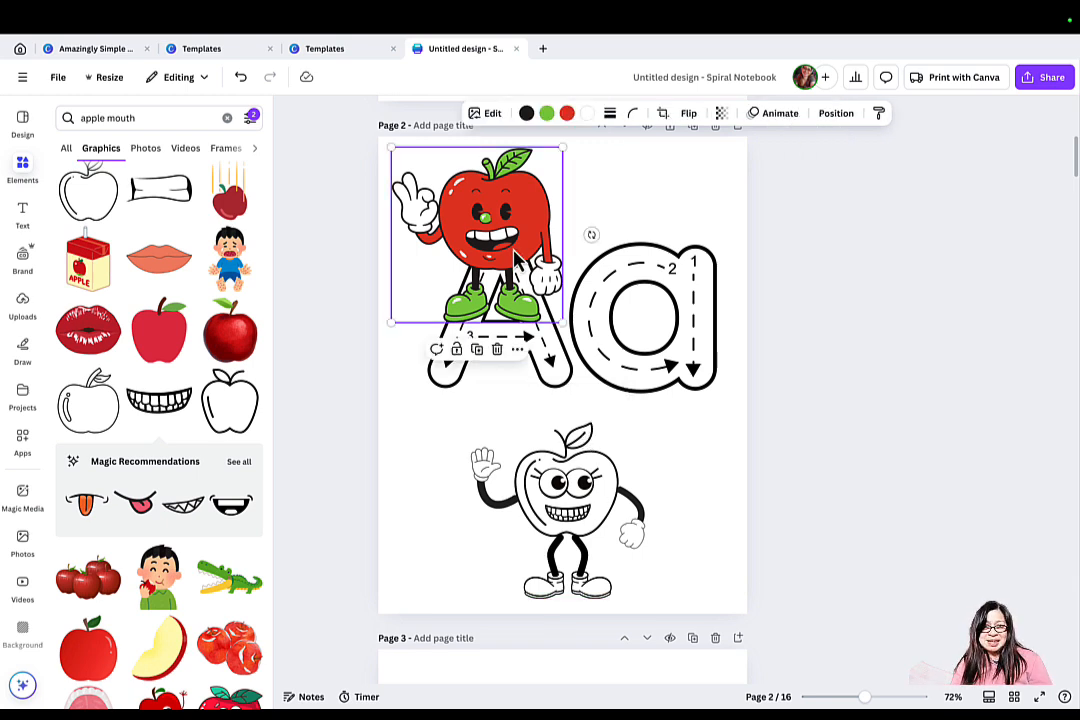
{"action": "left_click", "coordinate": [497, 349]}
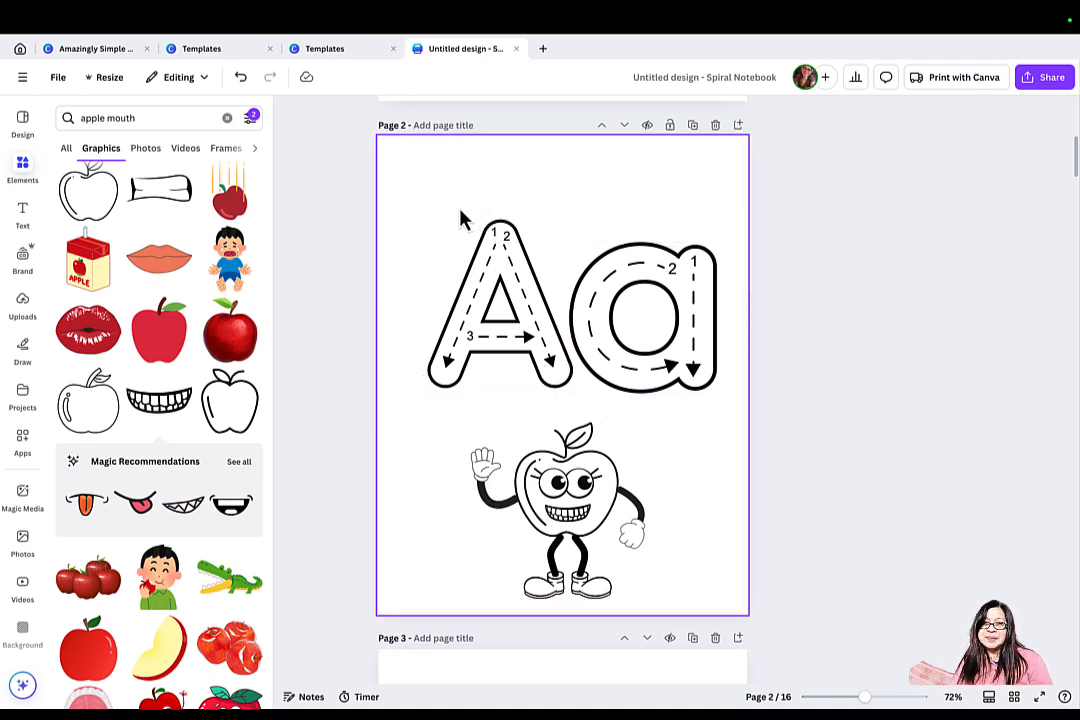
Step: Shift the lowercase tracing a slightly up and right beside the capital A, and group the two letters
{"action": "left_click_drag", "start_coordinate": [462, 219], "coordinate": [528, 165]}
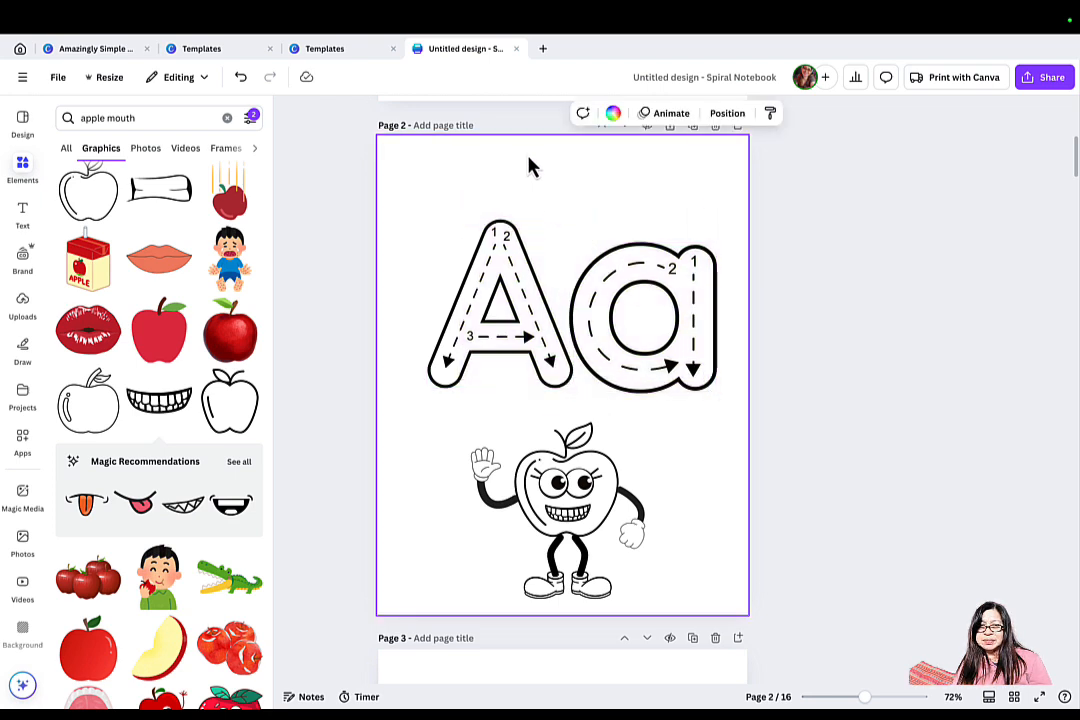
{"action": "left_click", "coordinate": [615, 268]}
{"action": "left_click_drag", "start_coordinate": [615, 268], "coordinate": [641, 230]}
{"action": "left_click", "coordinate": [450, 218]}
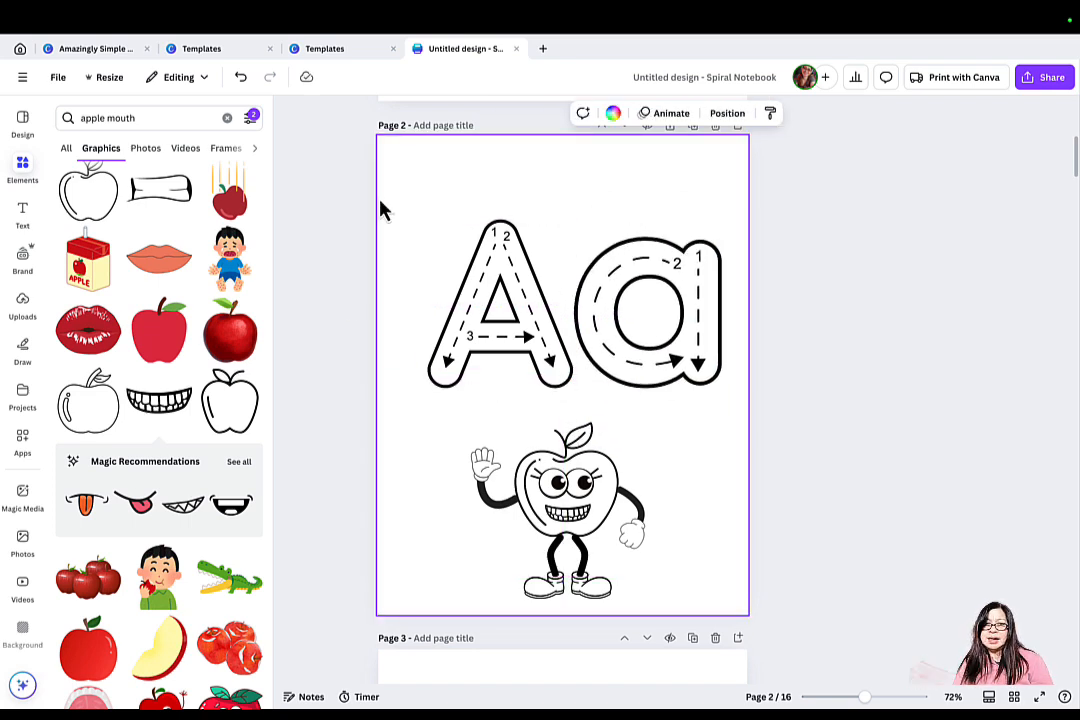
{"action": "left_click_drag", "start_coordinate": [412, 204], "coordinate": [663, 419]}
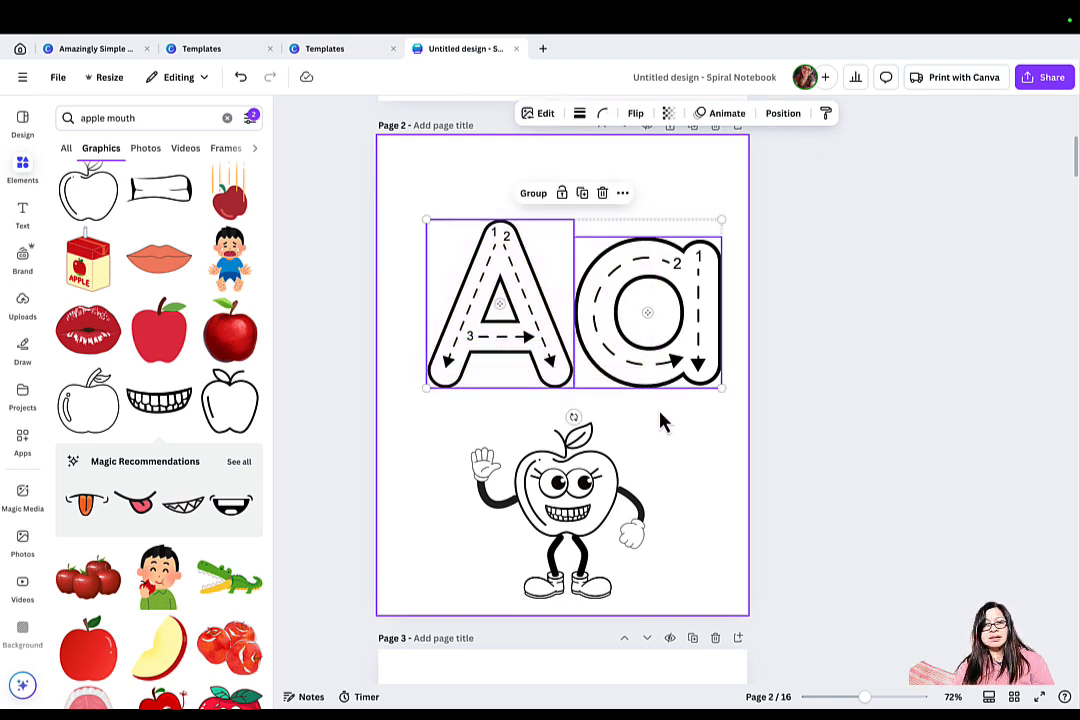
{"action": "left_click", "coordinate": [537, 196]}
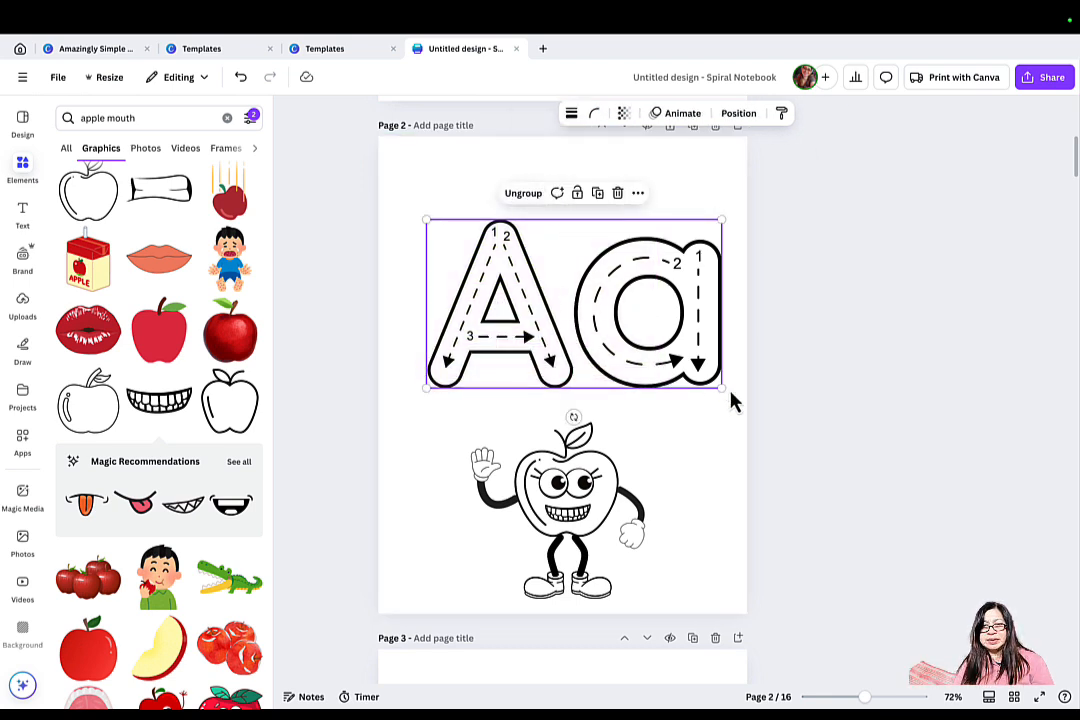
Step: Shrink the grouped Aa letters onto the page's upper right and move the apple character to its upper left
{"action": "left_click_drag", "start_coordinate": [722, 392], "coordinate": [686, 240]}
{"action": "left_click_drag", "start_coordinate": [575, 439], "coordinate": [515, 233]}
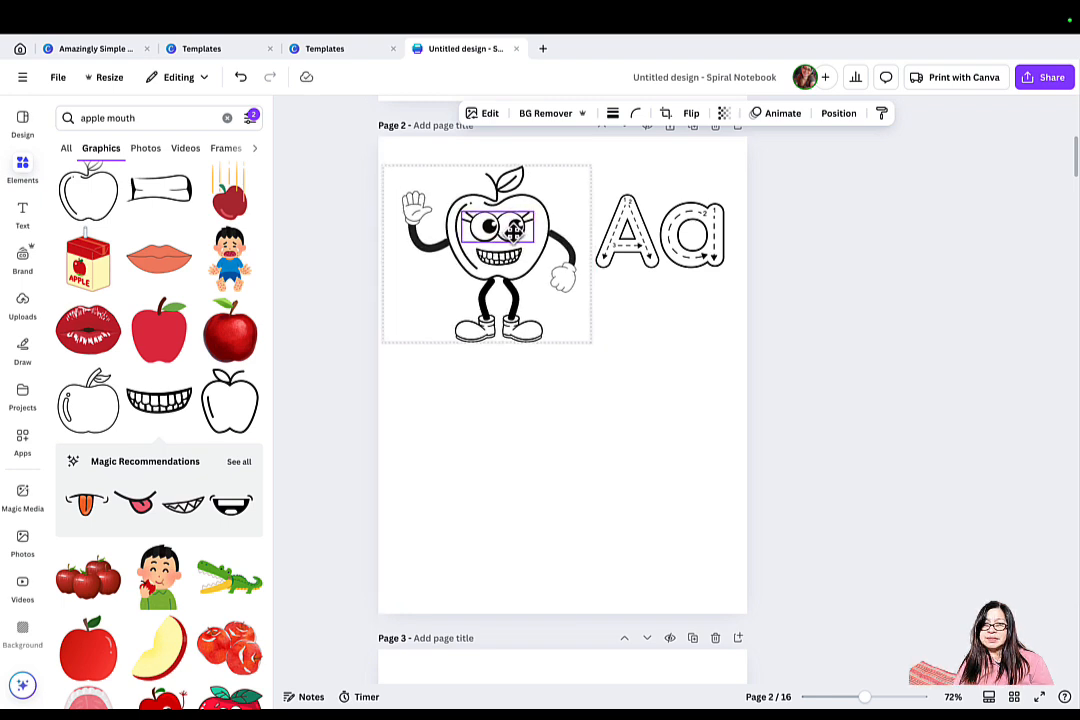
{"action": "left_click", "coordinate": [665, 386]}
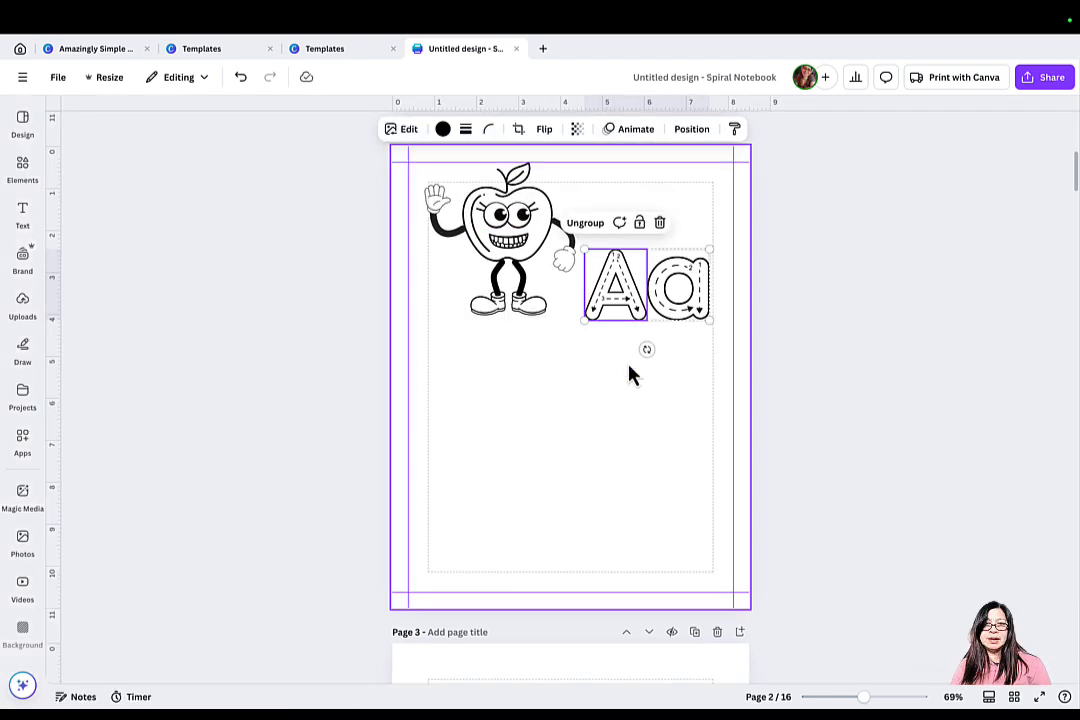
{"action": "left_click", "coordinate": [622, 436]}
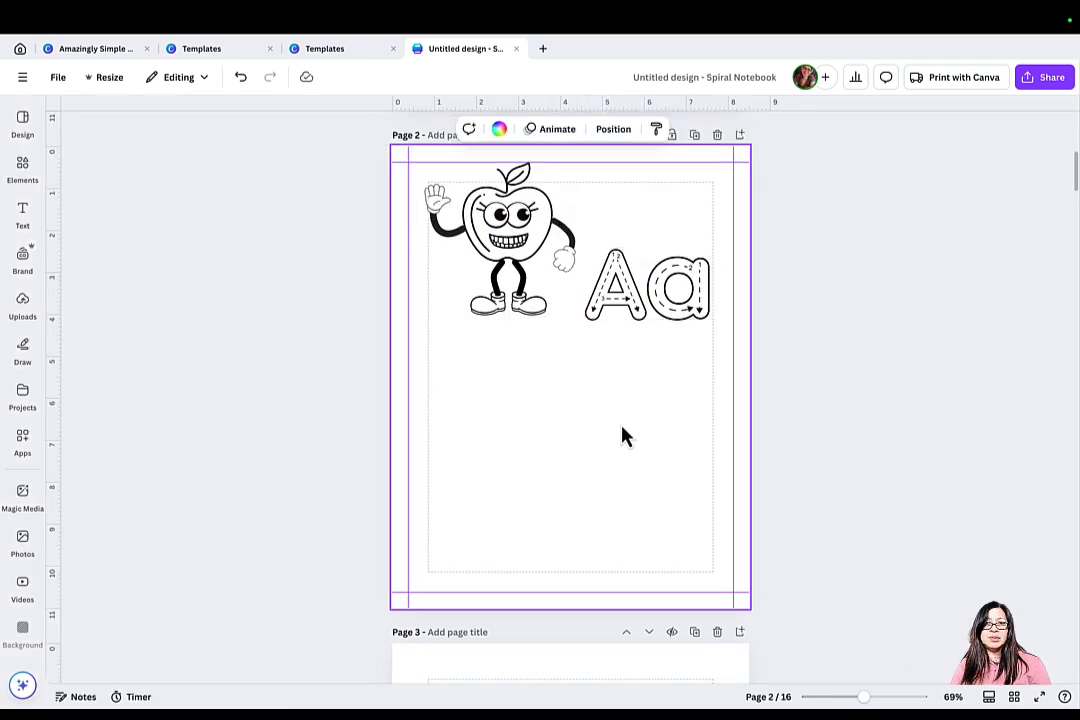
Step: Add the bold heading "Apple" at size 64 to page 2 and apply the Hollow text effect
{"action": "left_click", "coordinate": [23, 215]}
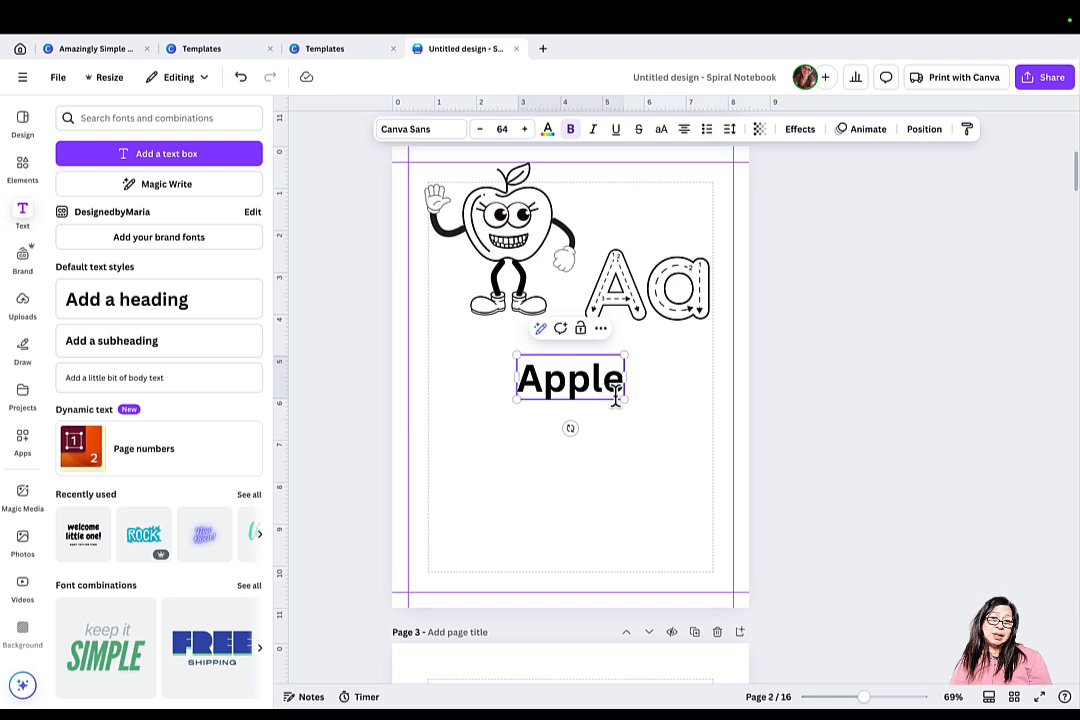
{"action": "left_click", "coordinate": [800, 130]}
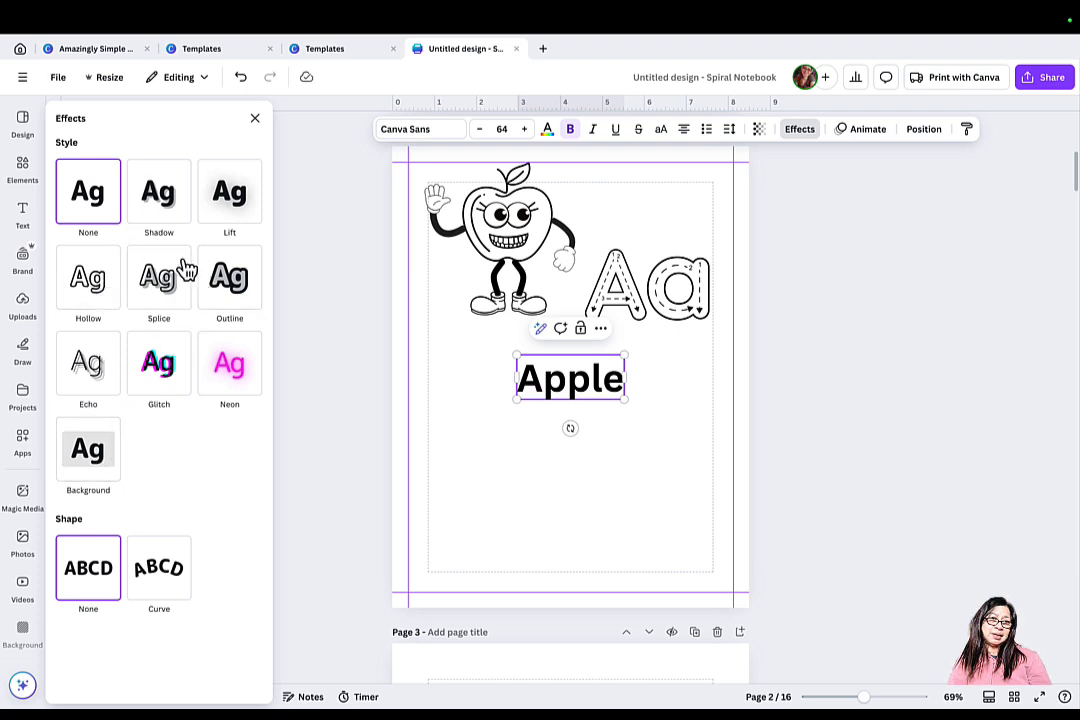
{"action": "left_click", "coordinate": [93, 285]}
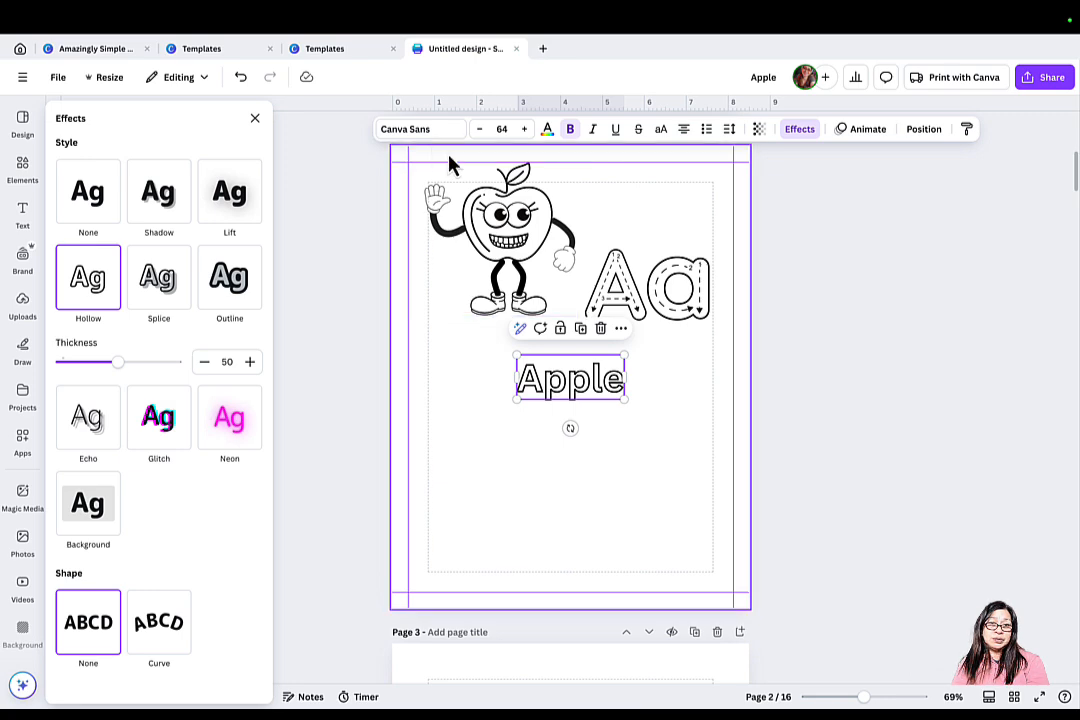
Step: Change the "Apple" heading's font to Chewy and place it above the Aa tracing letters
{"action": "left_click", "coordinate": [420, 129]}
{"action": "left_click", "coordinate": [89, 510]}
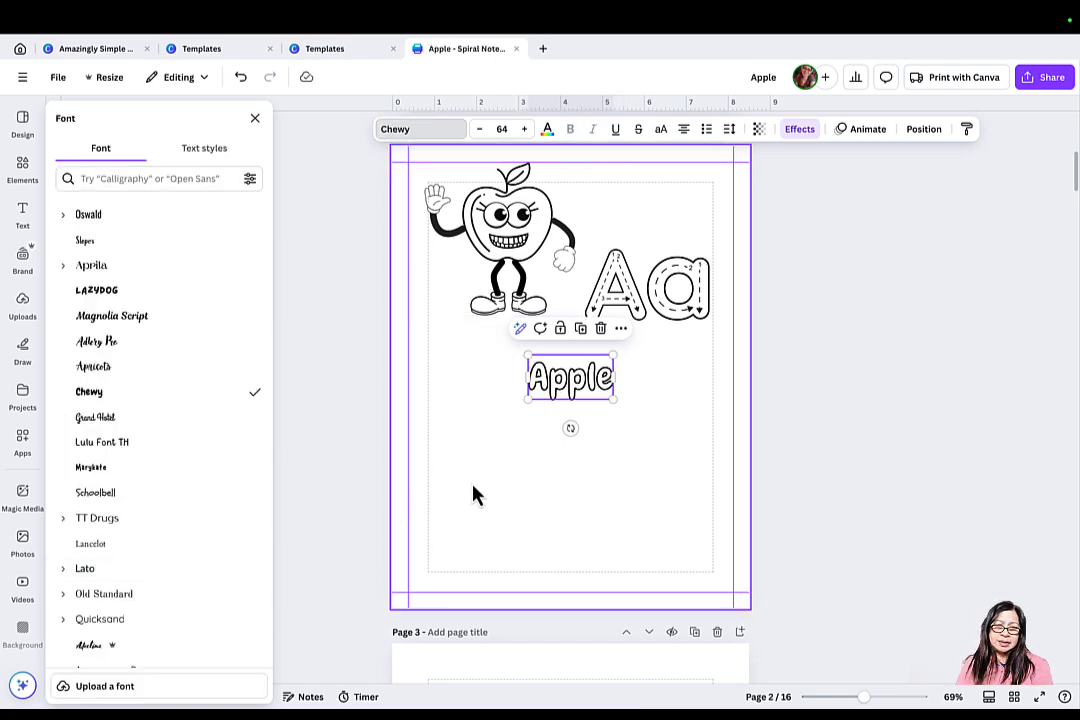
{"action": "left_click", "coordinate": [538, 468]}
{"action": "left_click_drag", "start_coordinate": [598, 374], "coordinate": [703, 239]}
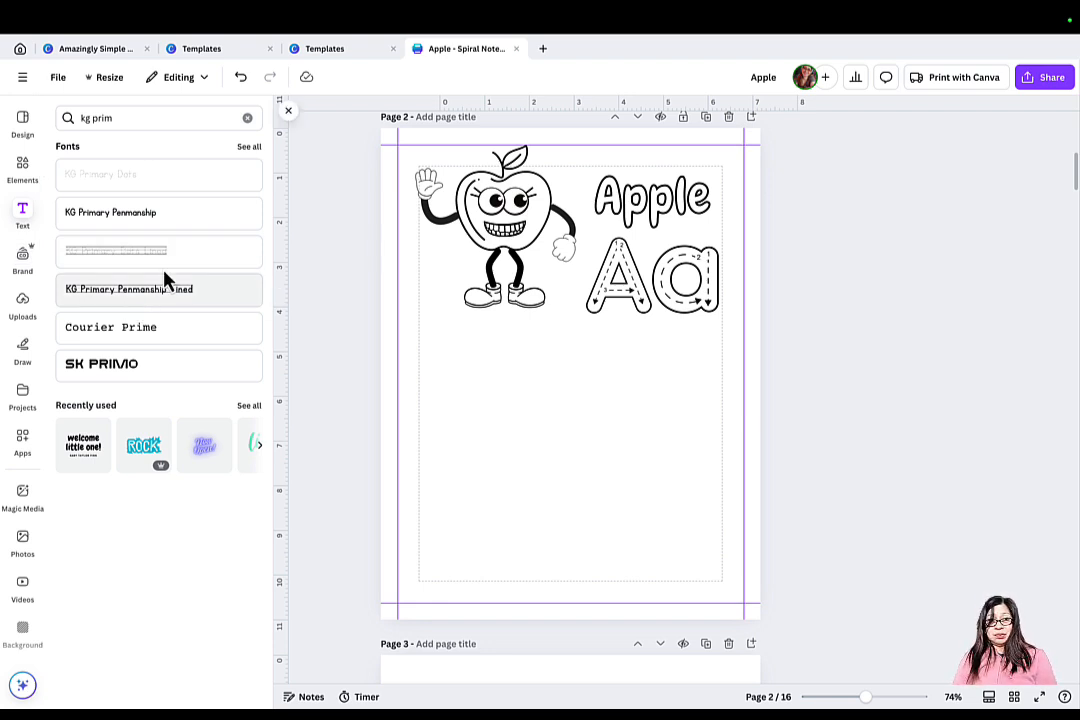
Step: Add a text box in the lined KG Primary Dots font and fill it with three spaced "Aa" pairs
{"action": "left_click", "coordinate": [113, 118]}
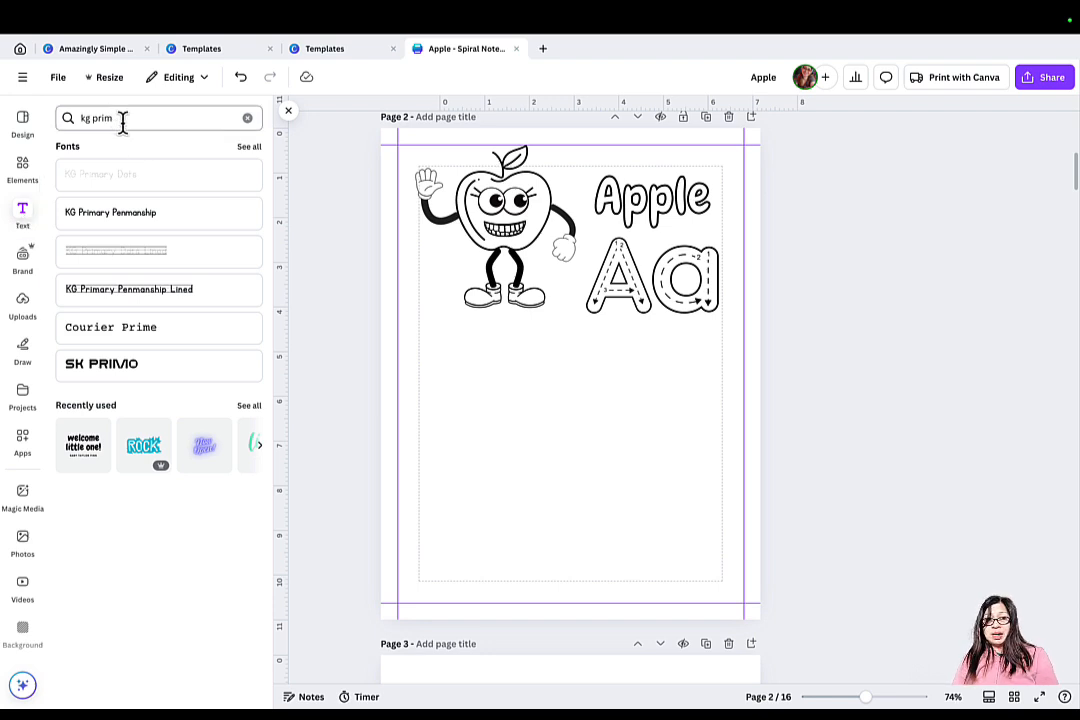
{"action": "left_click", "coordinate": [138, 250]}
{"action": "key", "text": "shift+a"}
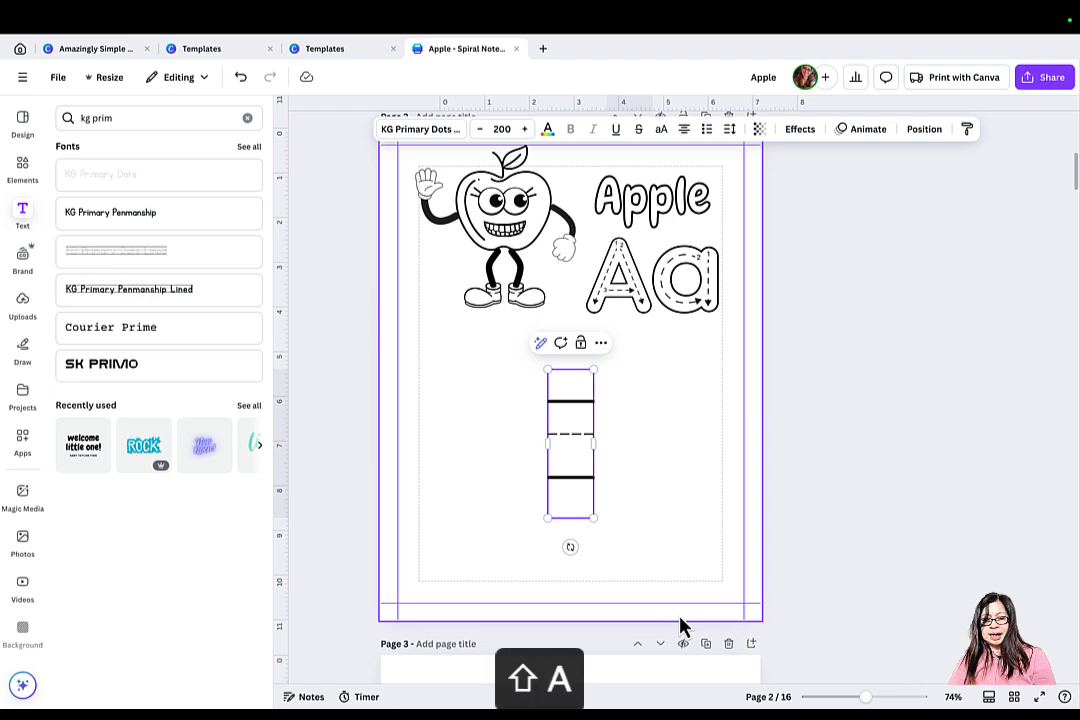
{"action": "type", "text": "a"}
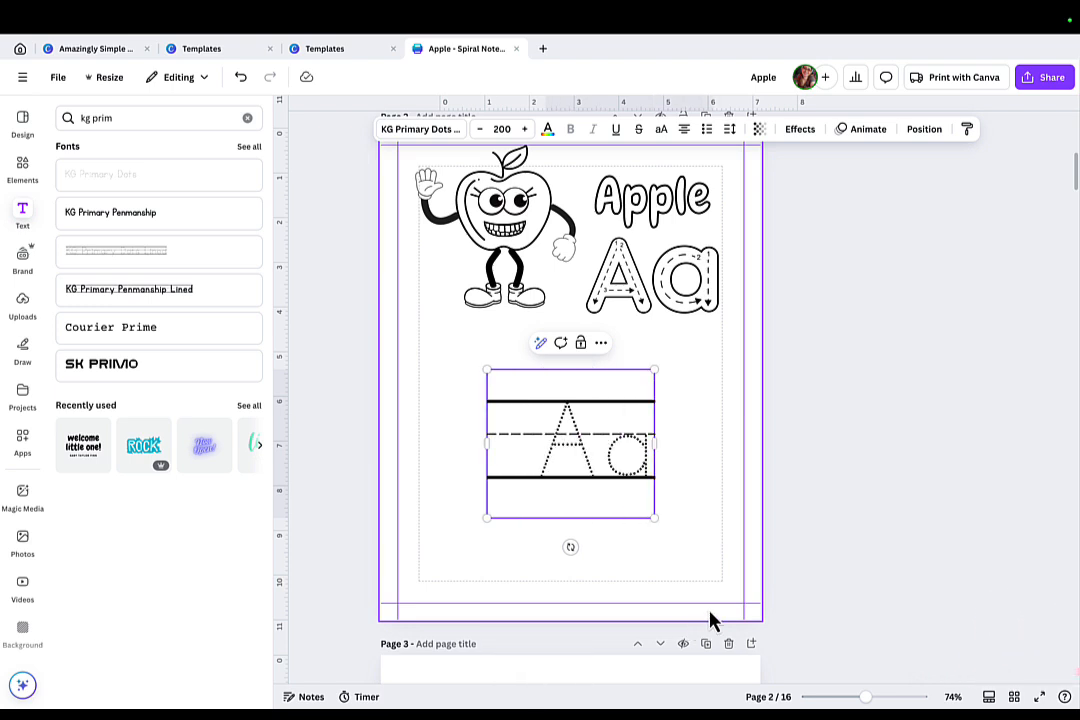
{"action": "type", "text": "Aa"}
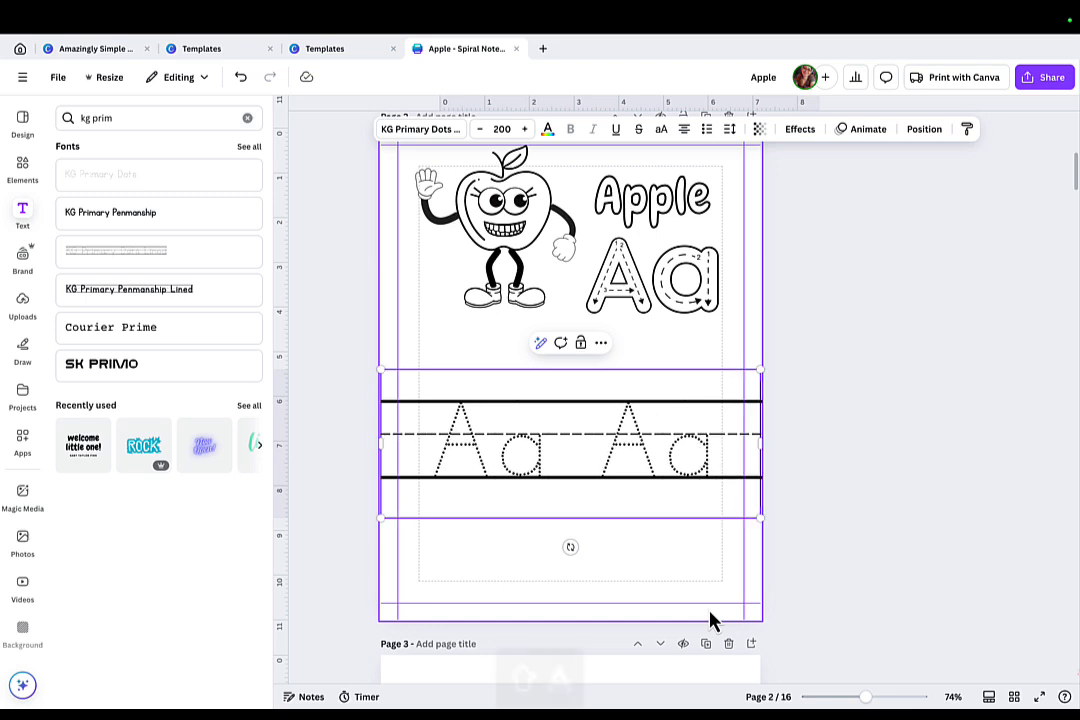
{"action": "key", "text": "Return"}
{"action": "type", "text": "Aa"}
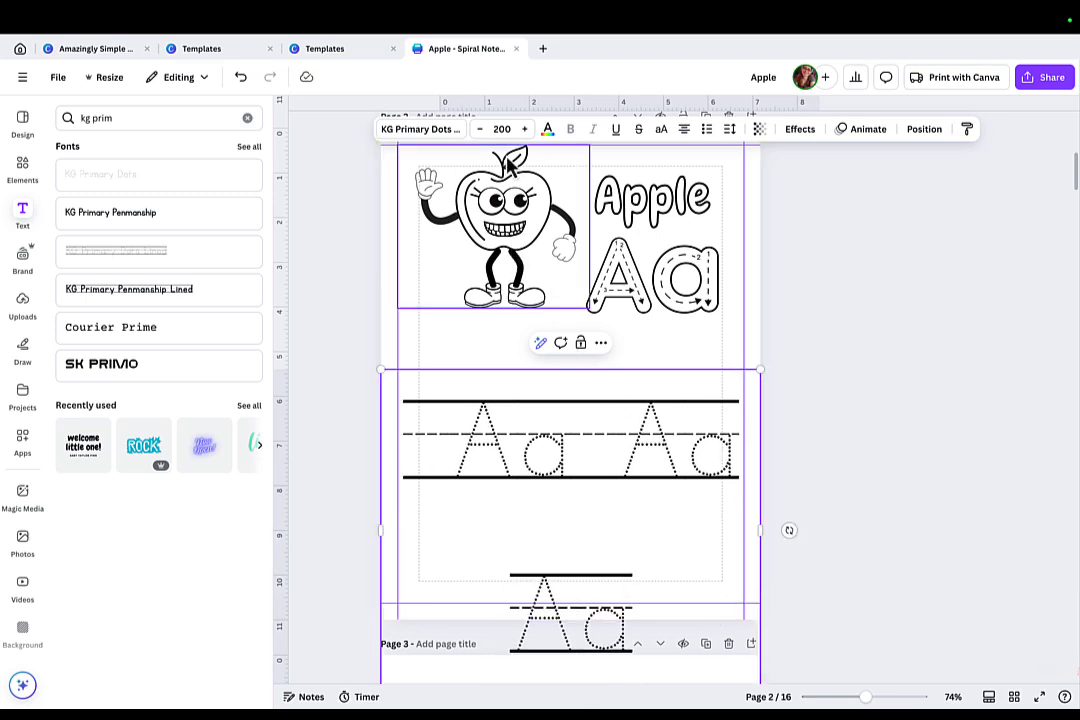
Step: Set the dotted tracing row's font size to 120 and move it up beneath the apple and letters
{"action": "left_click", "coordinate": [506, 129]}
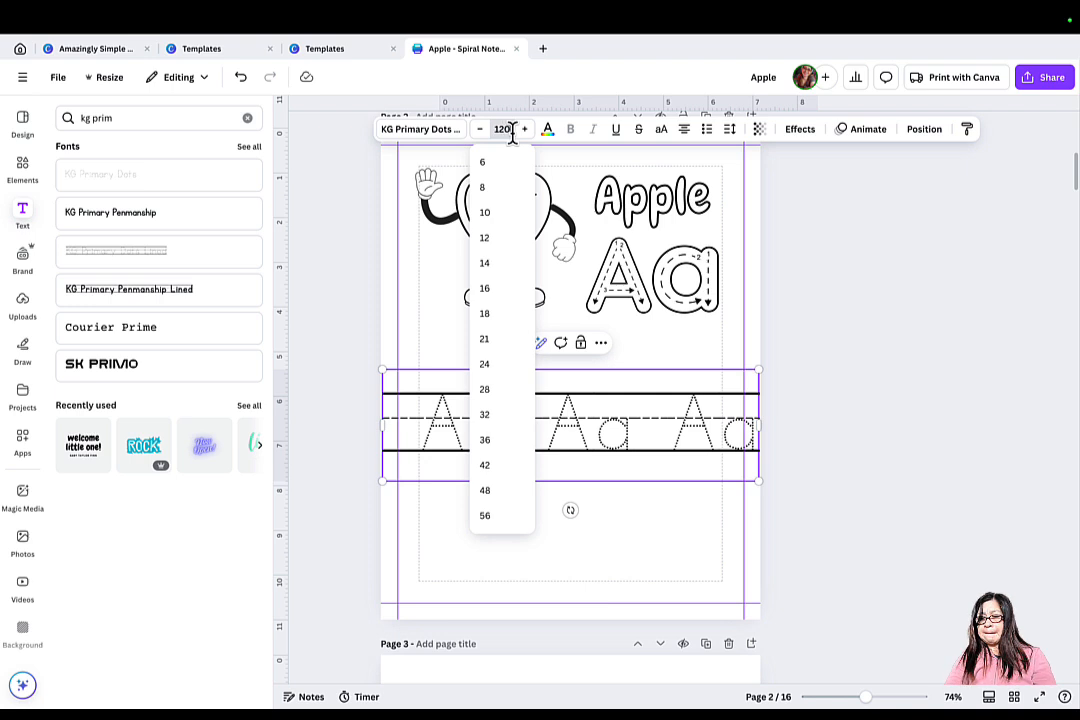
{"action": "type", "text": "0"}
{"action": "key", "text": "Return"}
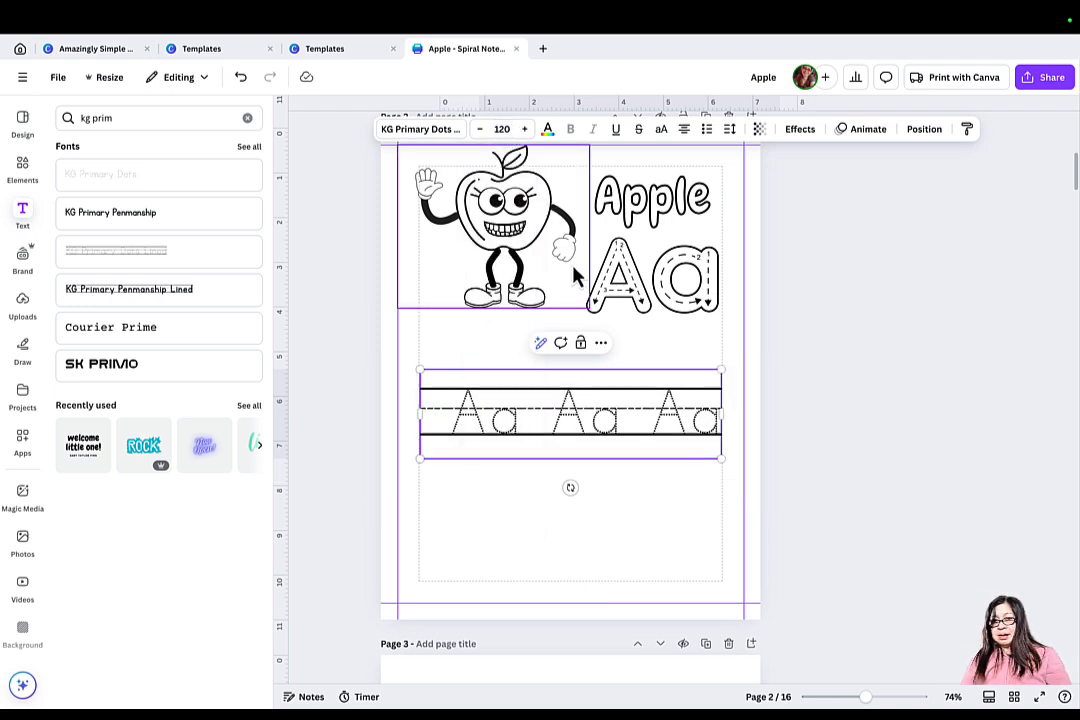
{"action": "left_click", "coordinate": [798, 393]}
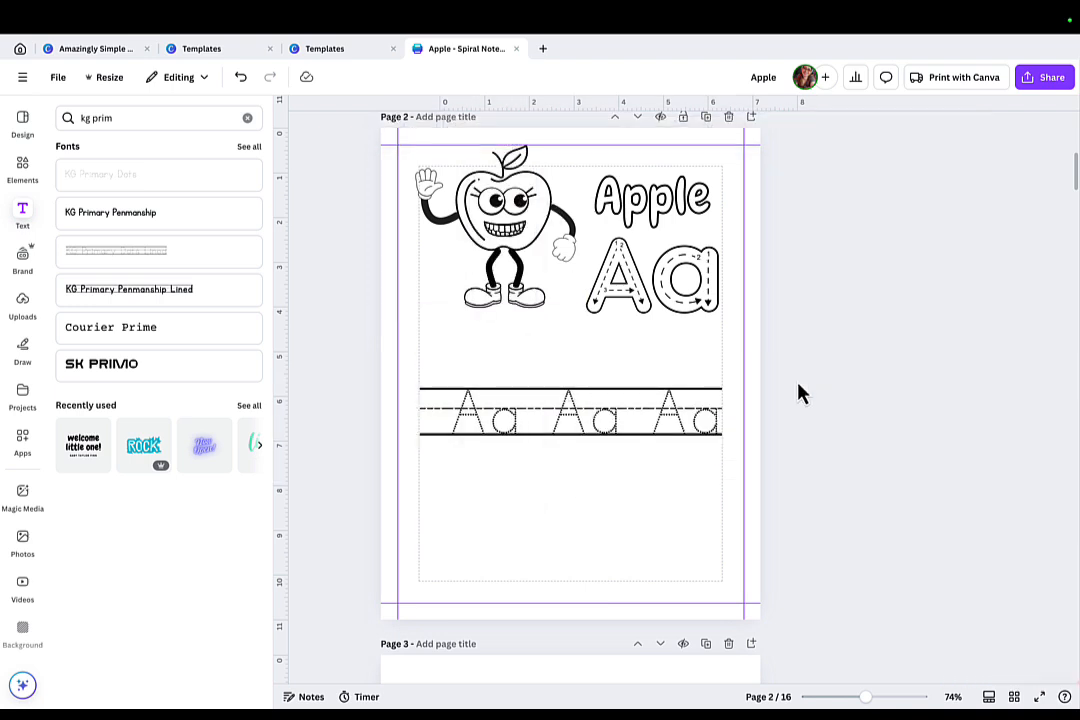
{"action": "left_click", "coordinate": [641, 424]}
{"action": "left_click_drag", "start_coordinate": [641, 424], "coordinate": [641, 398]}
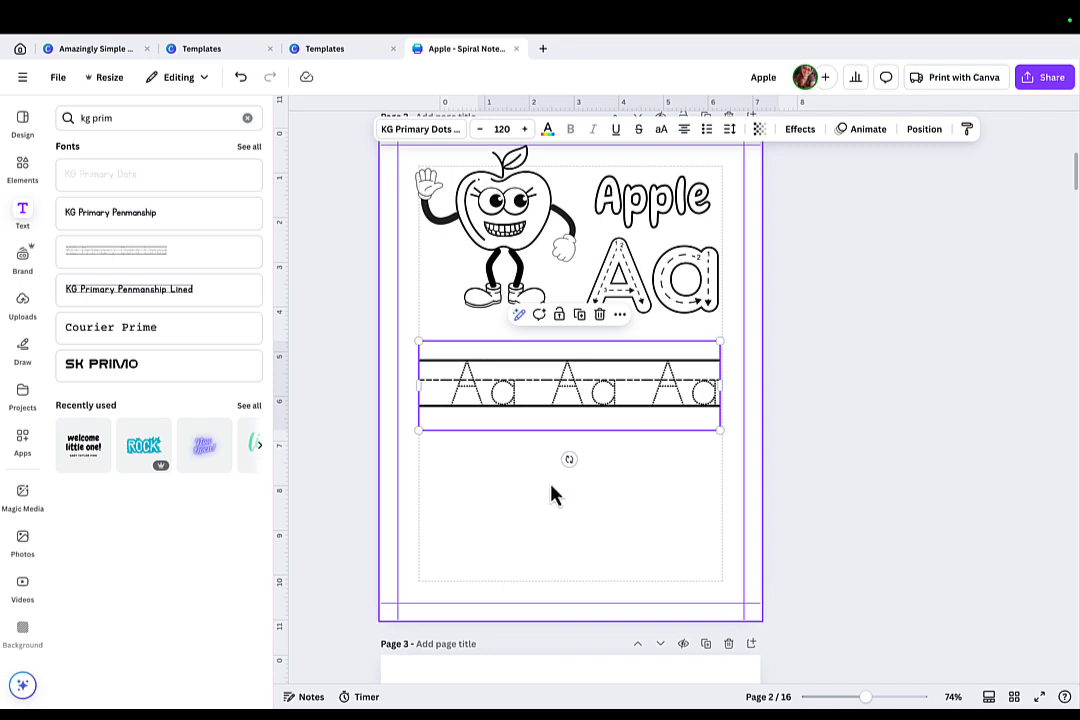
Step: Copy the dotted Aa row to make two more rows and stack them below the first
{"action": "key", "text": "super+c"}
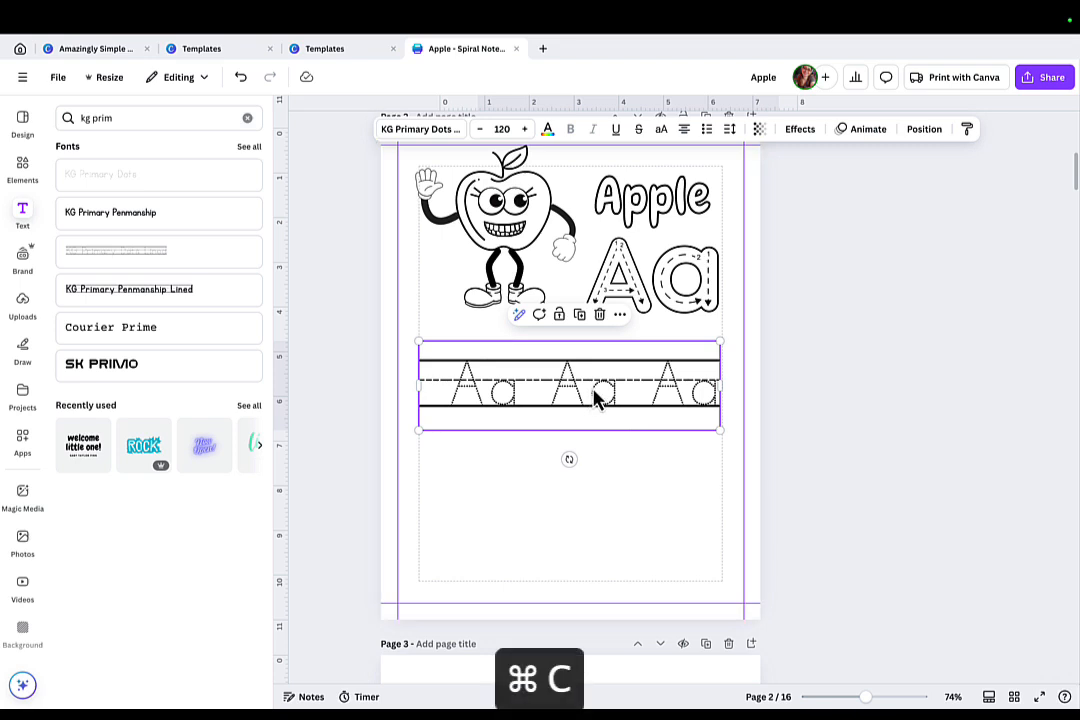
{"action": "key", "text": "super+v"}
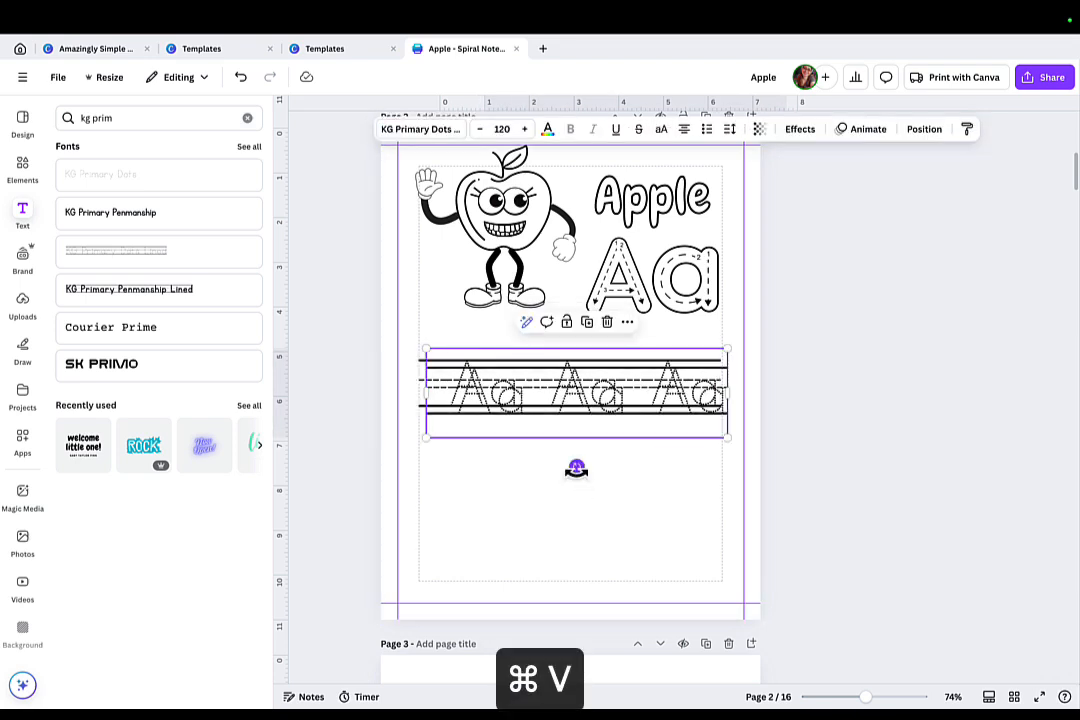
{"action": "mouse_move", "coordinate": [534, 440]}
{"action": "left_mouse_down"}
{"action": "mouse_move", "coordinate": [536, 464]}
{"action": "mouse_move", "coordinate": [521, 480]}
{"action": "mouse_move", "coordinate": [526, 535]}
{"action": "left_mouse_up"}
{"action": "left_click_drag", "start_coordinate": [556, 393], "coordinate": [556, 455]}
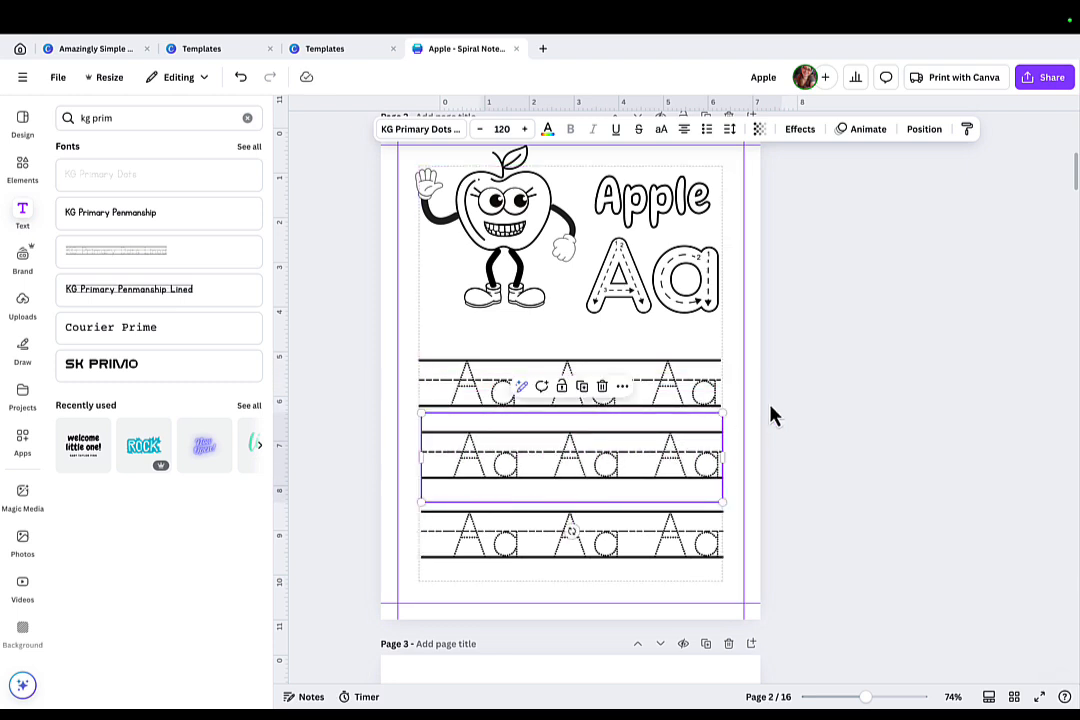
{"action": "left_click", "coordinate": [780, 414]}
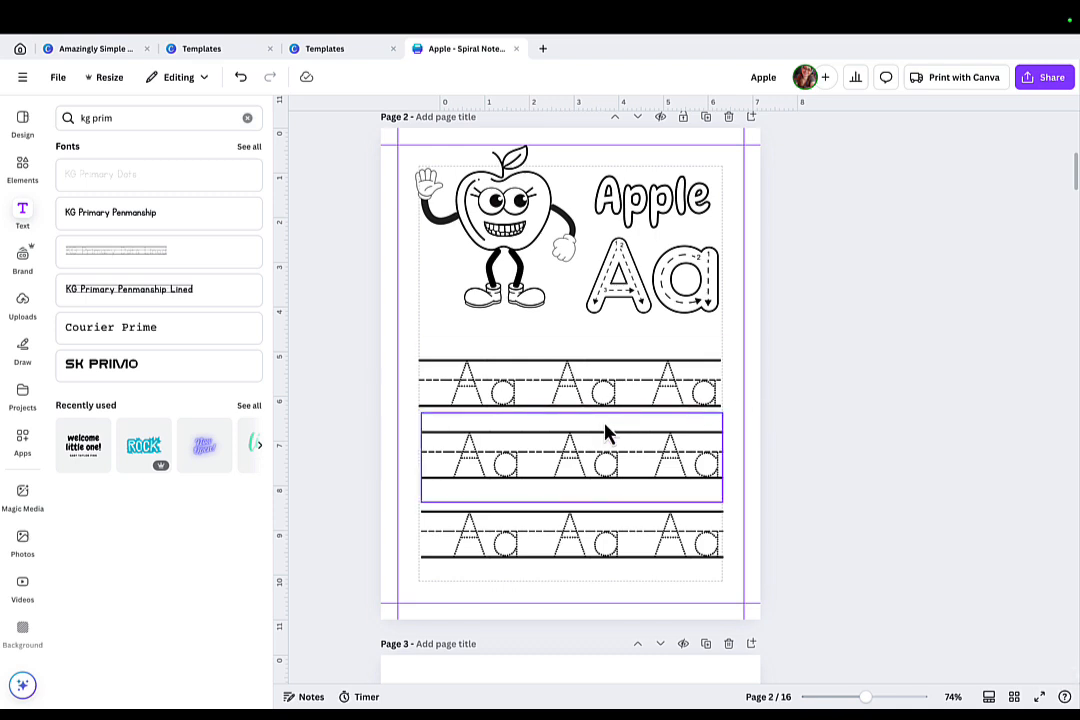
{"action": "left_click_drag", "start_coordinate": [583, 390], "coordinate": [586, 394]}
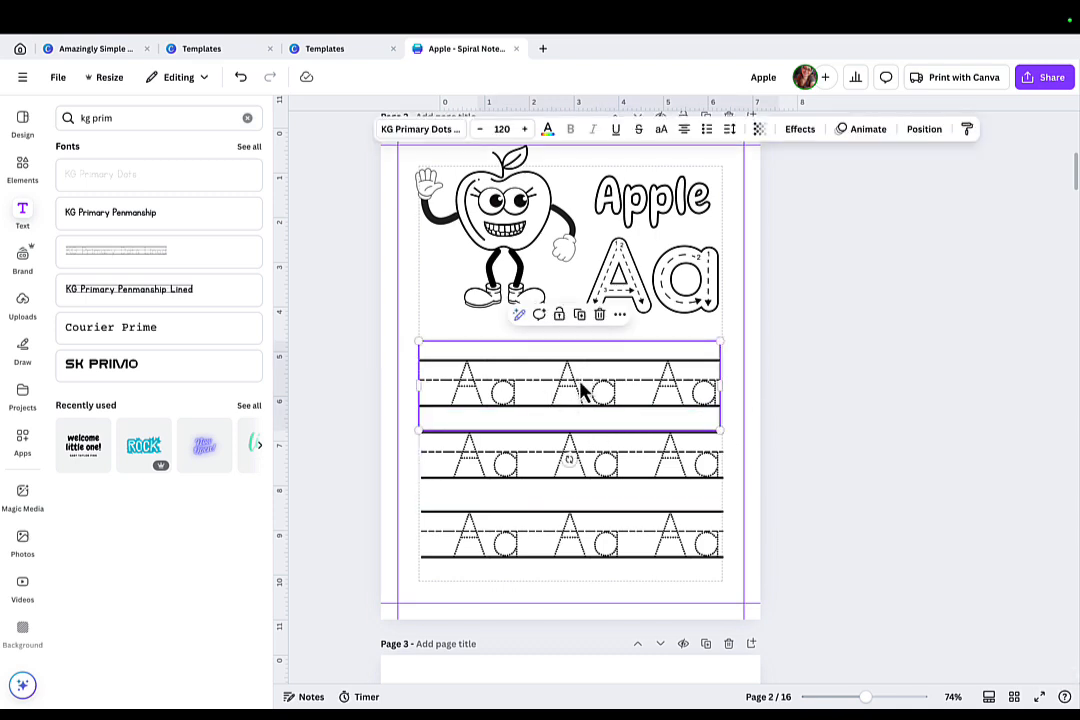
{"action": "left_click", "coordinate": [808, 555]}
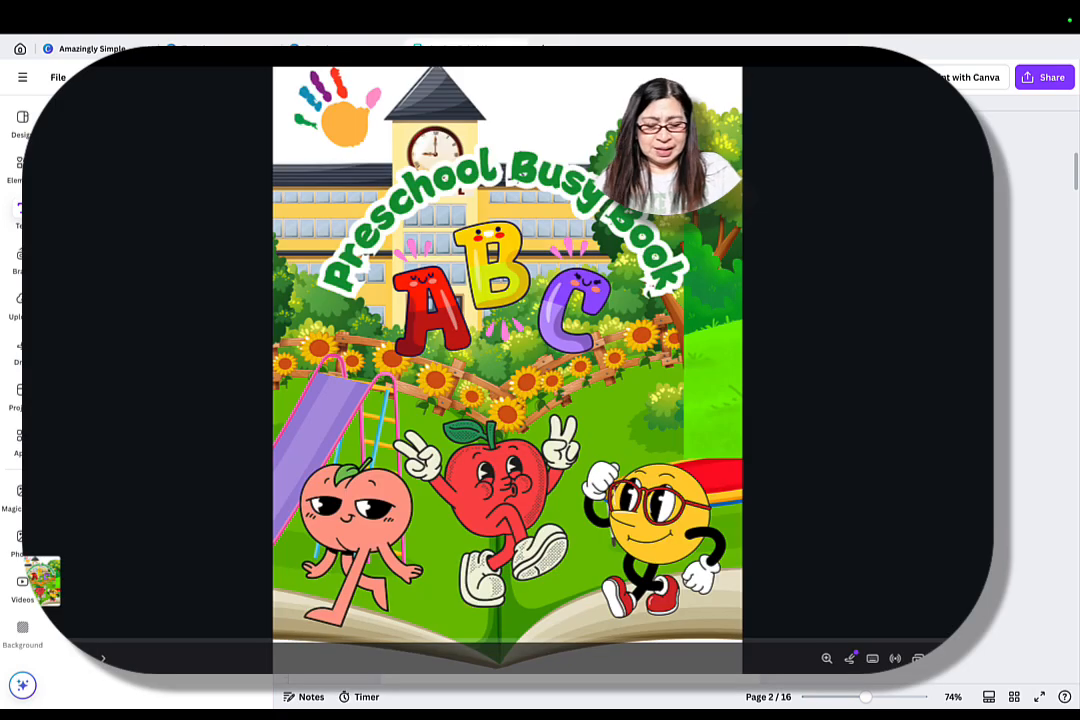